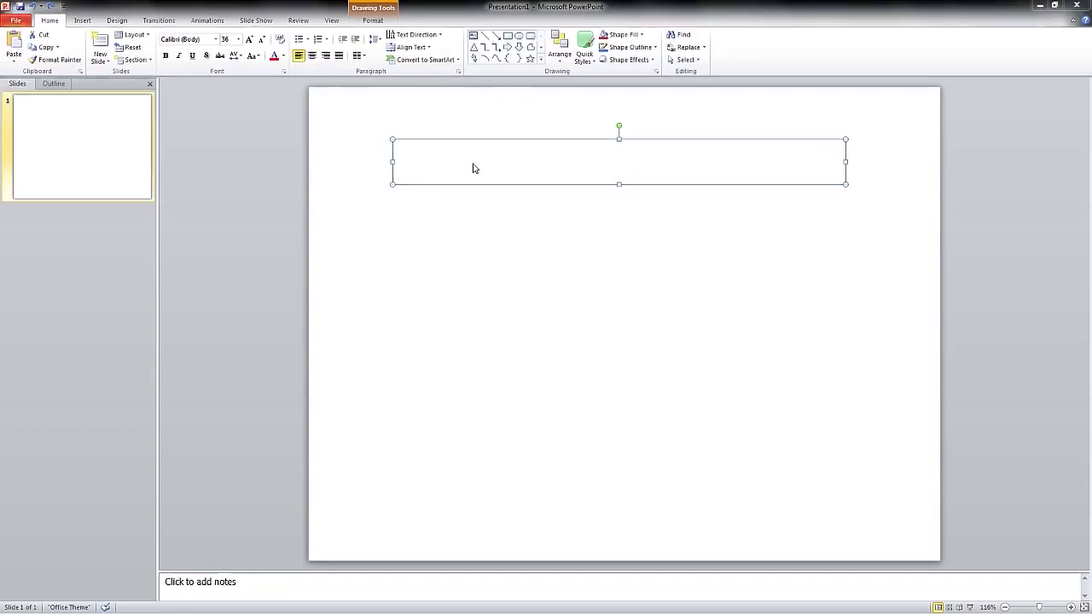
Type 'Virtual University' into the title text box and select that text.
{"action": "type", "text": "V"}
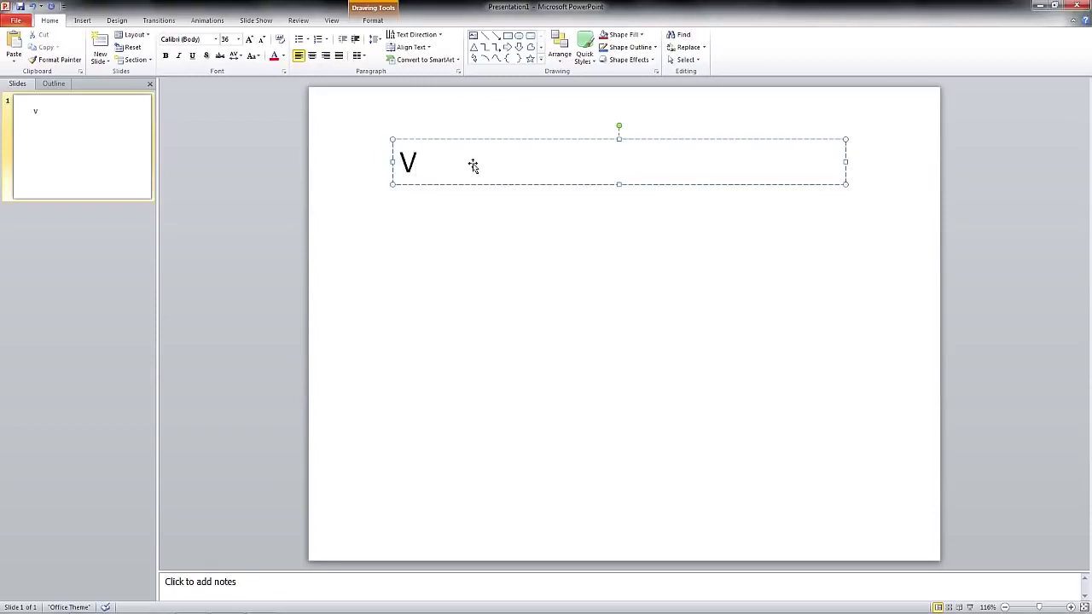
{"action": "type", "text": "irtual University"}
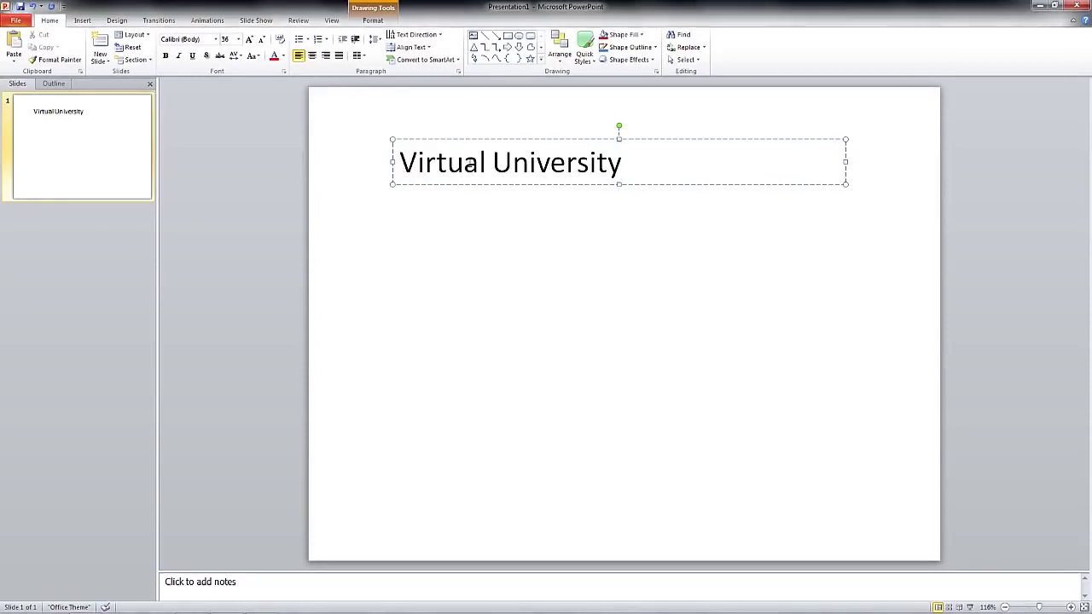
{"action": "left_click", "coordinate": [394, 162]}
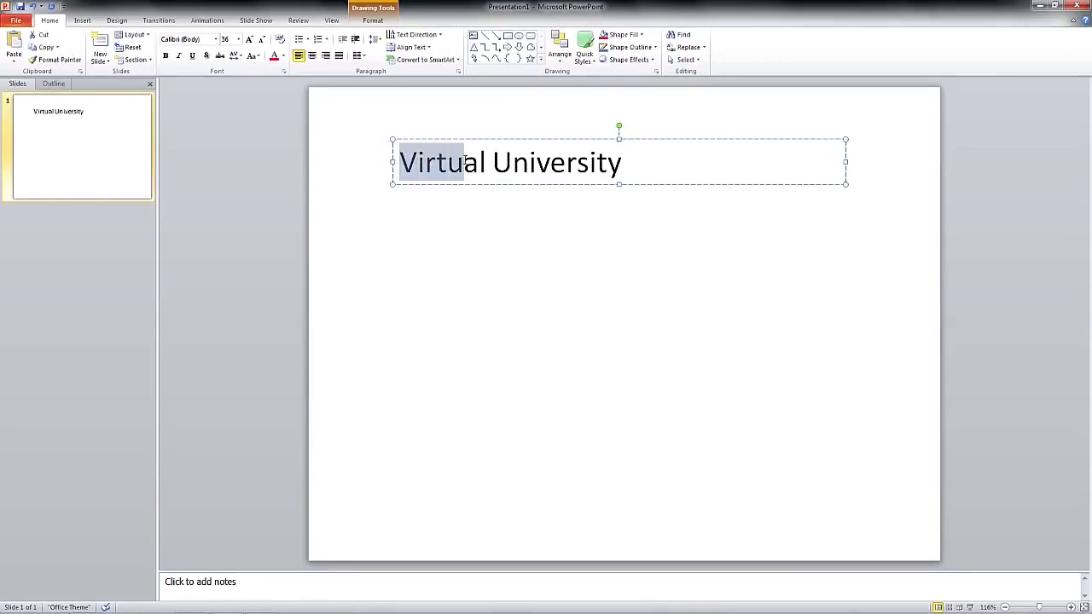
{"action": "left_click_drag", "start_coordinate": [400, 162], "coordinate": [572, 166]}
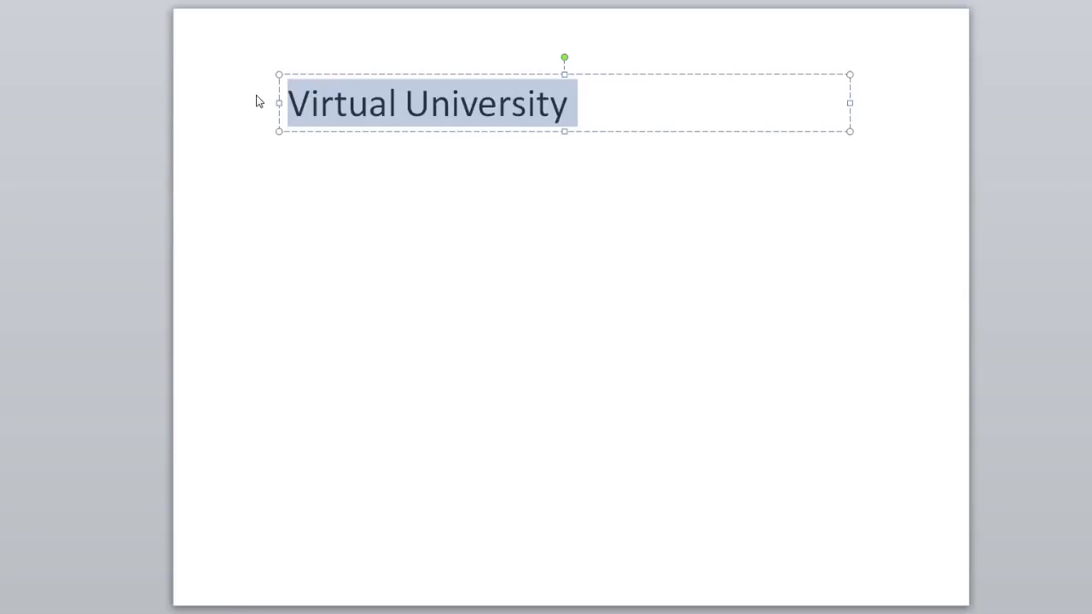
Start a new line after 'University' and paste a second 'Virtual University' there.
{"action": "left_click", "coordinate": [568, 111]}
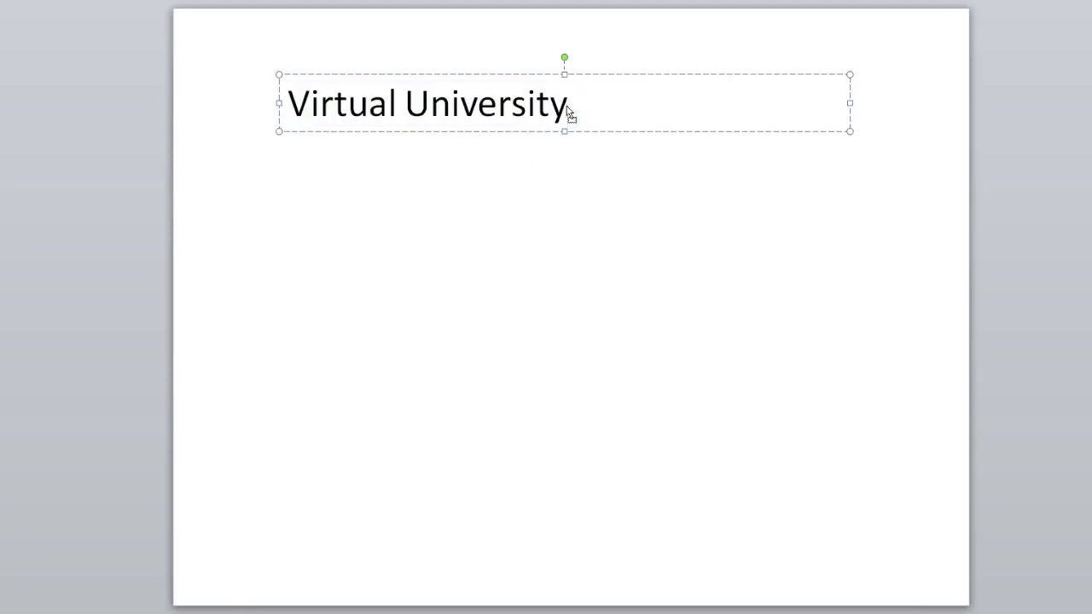
{"action": "key", "text": "Return"}
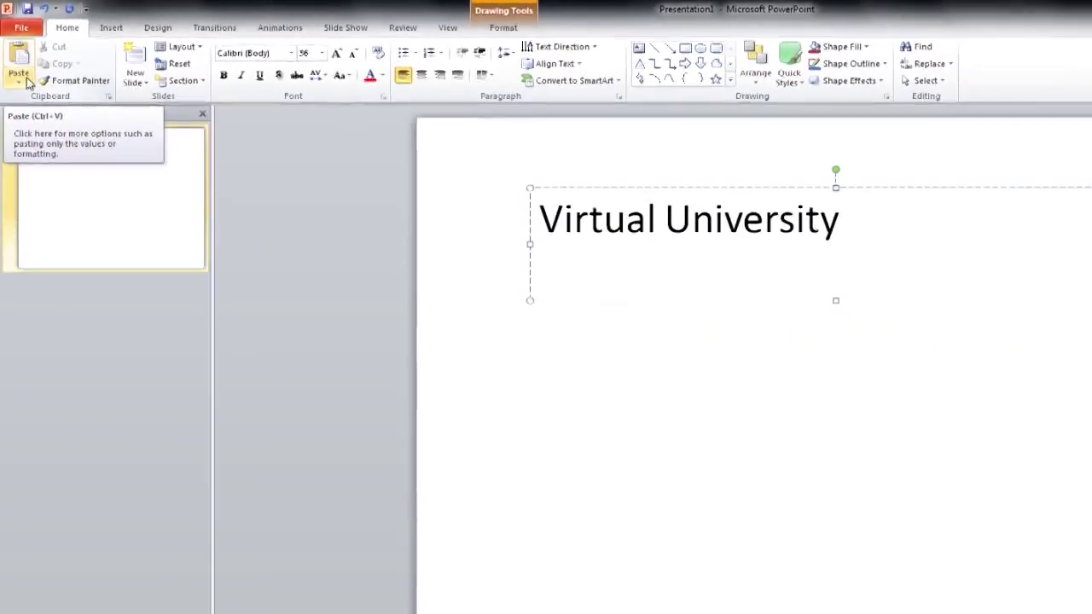
{"action": "left_click", "coordinate": [21, 53]}
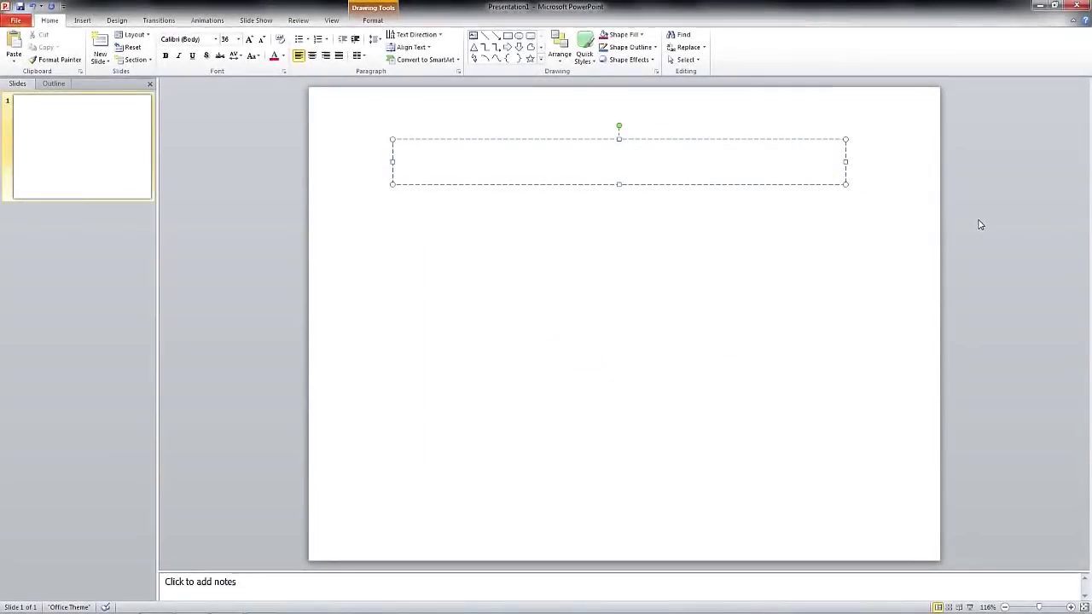
Enter three lines: 'This is a Car.', 'This is a Bike.' and 'This is a Truck'.
{"action": "type", "text": "This is a Car."}
{"action": "key", "text": "Return"}
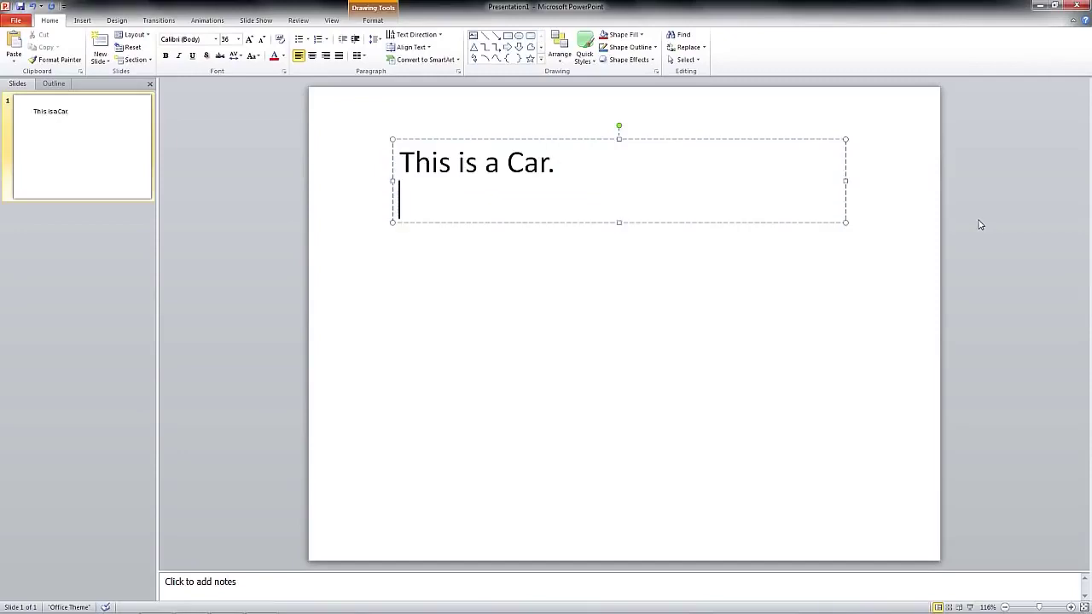
{"action": "type", "text": "This is a "}
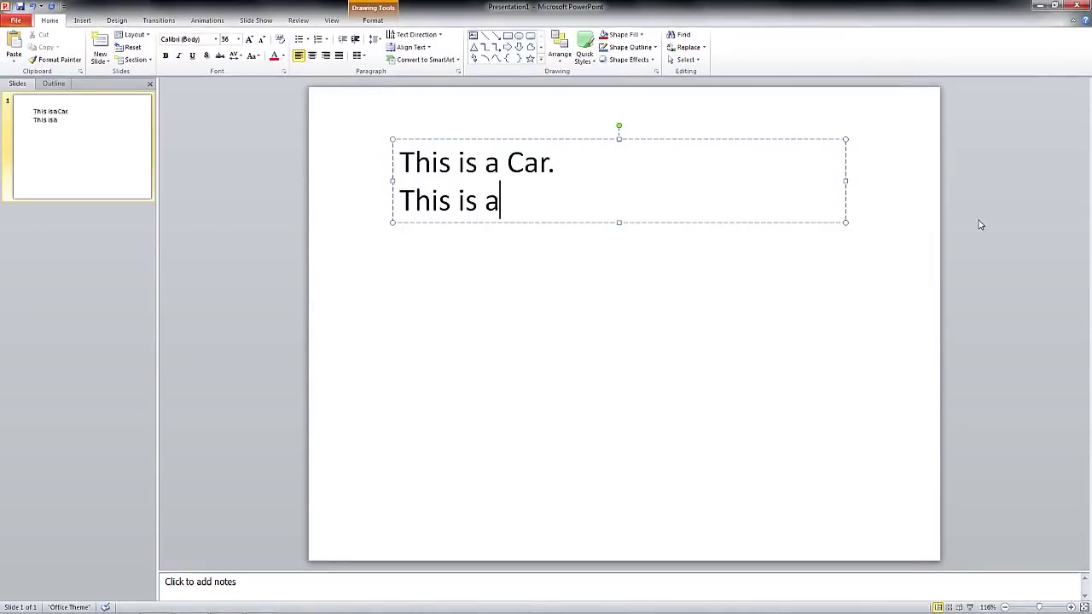
{"action": "type", "text": "Bike."}
{"action": "key", "text": "Return"}
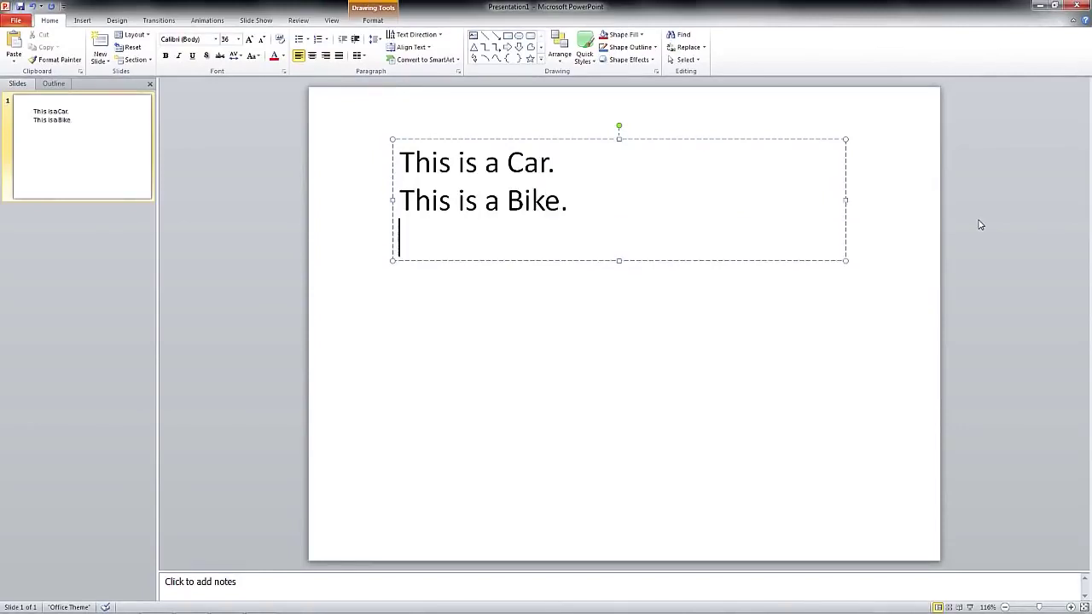
{"action": "type", "text": "This is a Truck."}
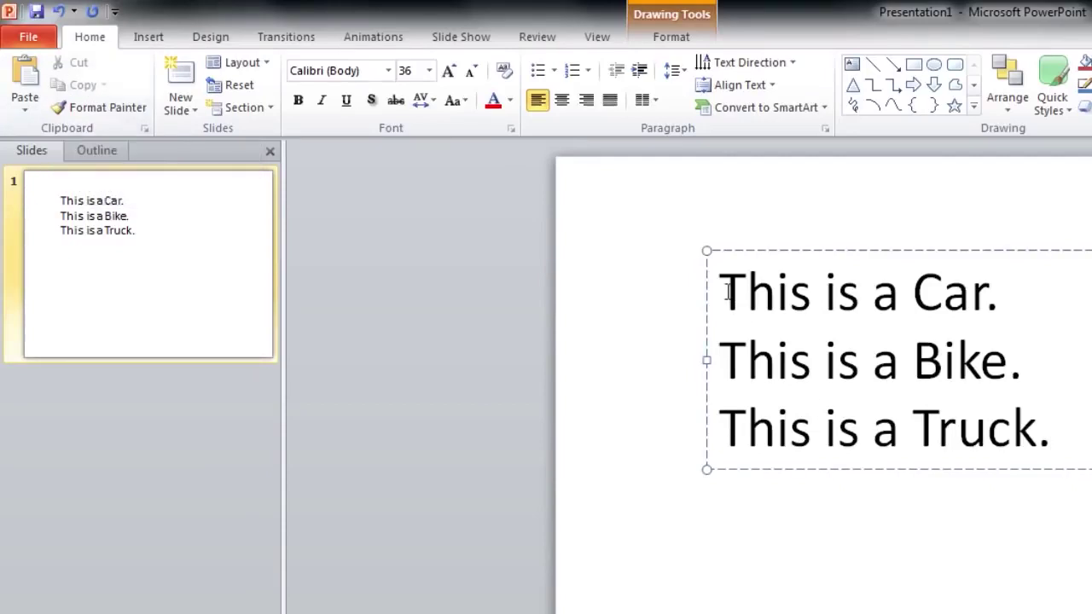
Cut the 'This is a Car' line and paste it as a new last line after Truck.
{"action": "left_click_drag", "start_coordinate": [725, 291], "coordinate": [1002, 305]}
{"action": "key", "text": "ctrl+c"}
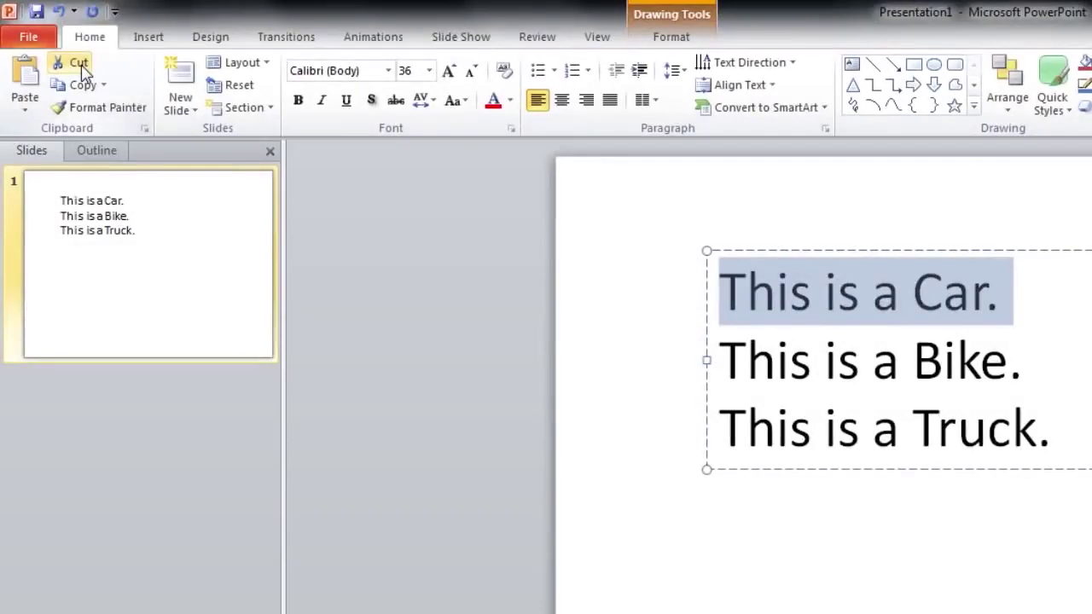
{"action": "left_click", "coordinate": [79, 65]}
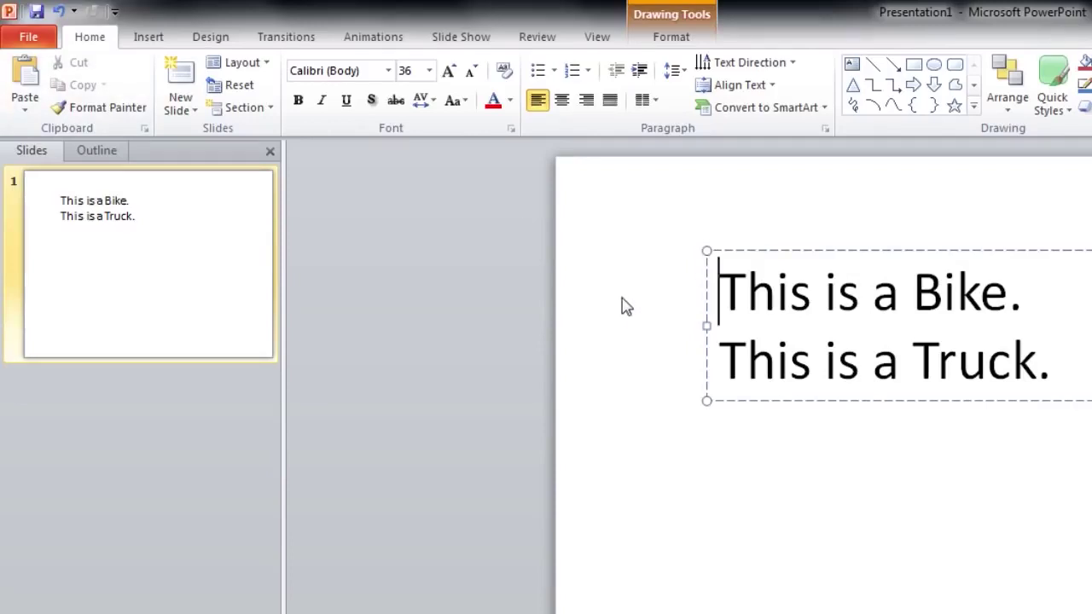
{"action": "left_click", "coordinate": [1049, 362]}
{"action": "key", "text": "Return"}
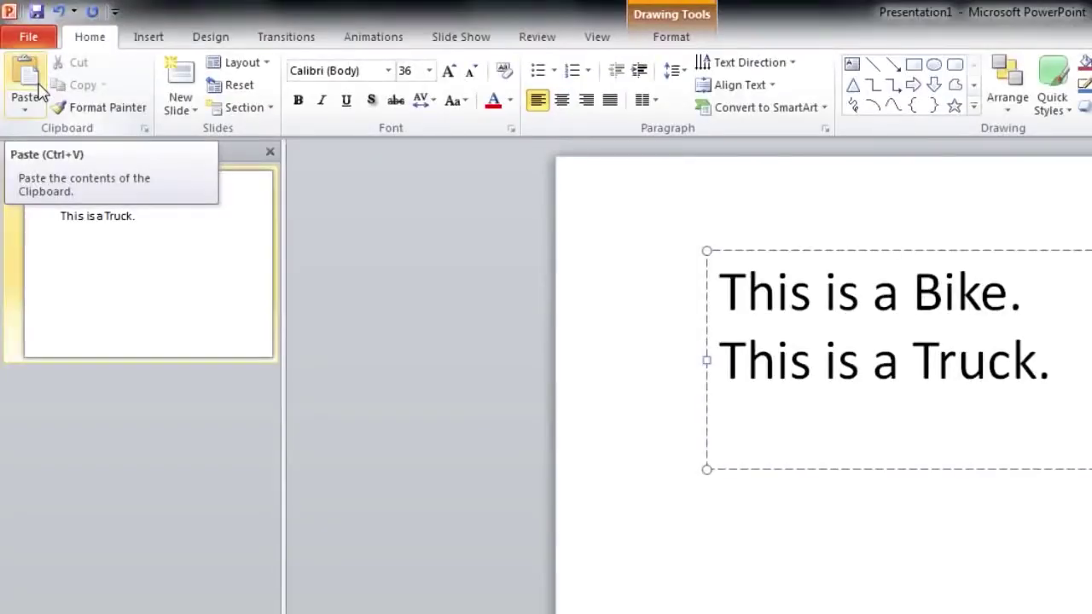
{"action": "left_click", "coordinate": [39, 89]}
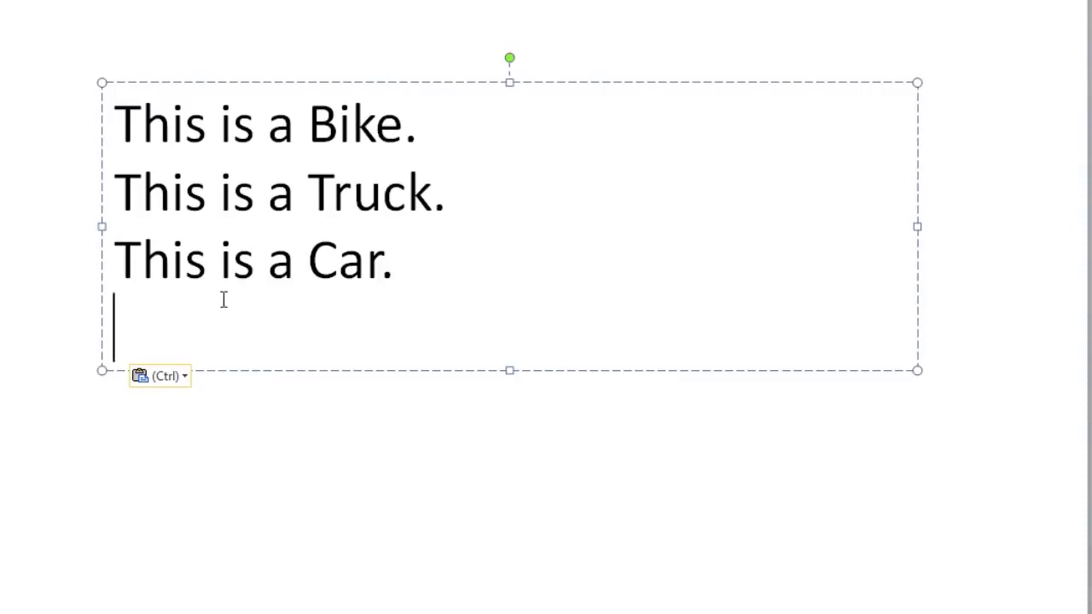
{"action": "left_click", "coordinate": [408, 510]}
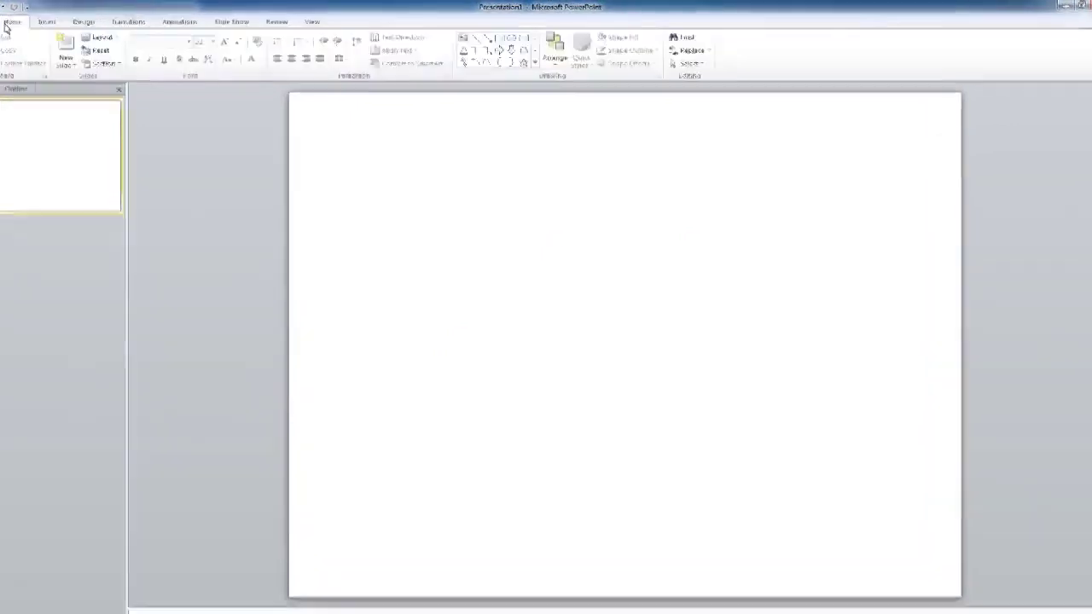
Add a text box reading 'Software' at 40 pt and move it up and left.
{"action": "left_click", "coordinate": [318, 71]}
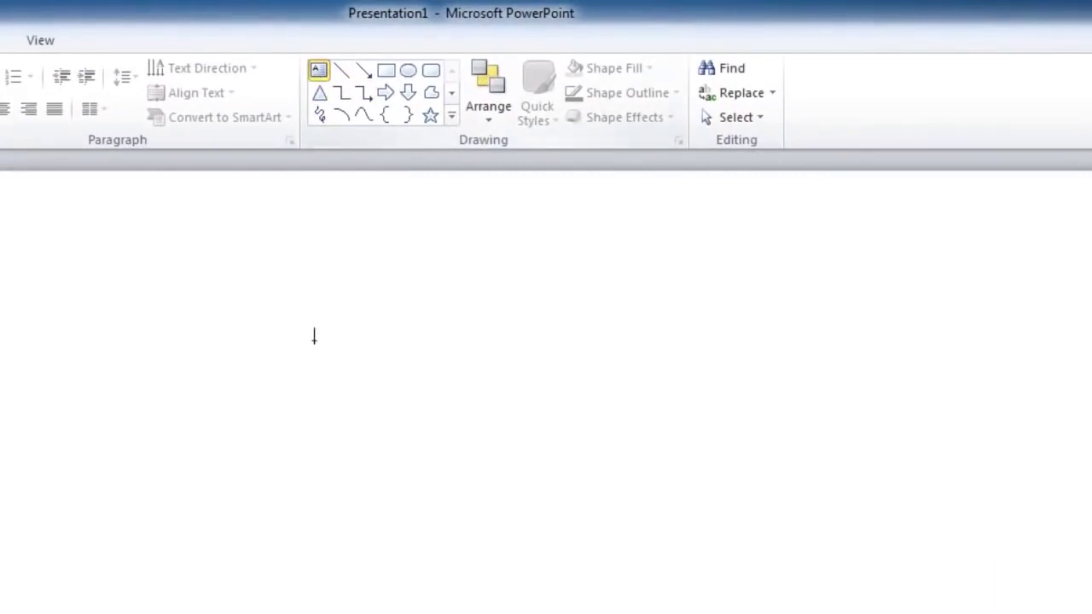
{"action": "left_click", "coordinate": [354, 433]}
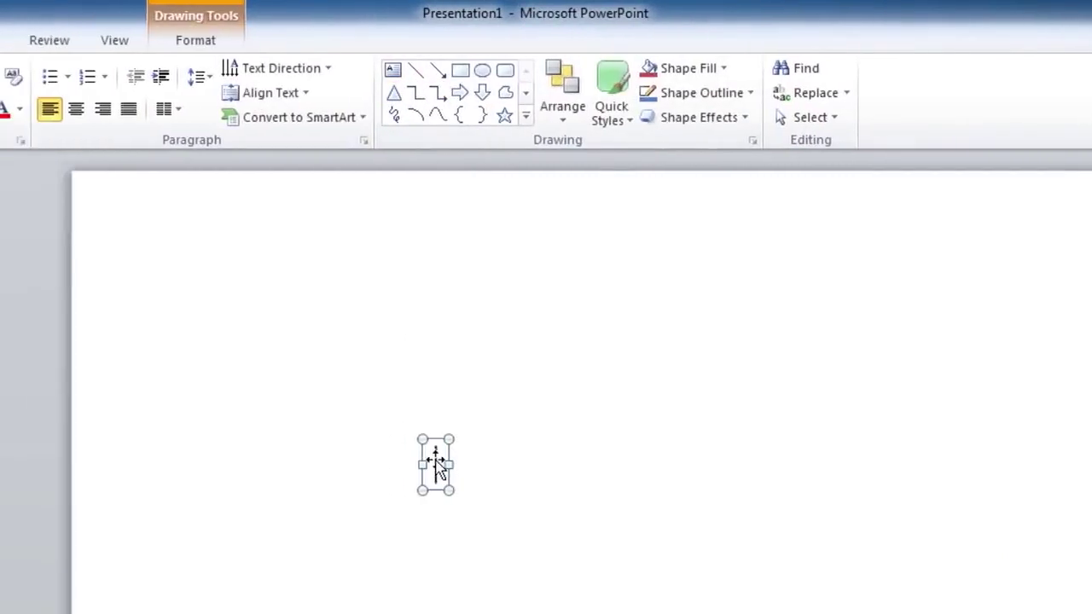
{"action": "left_click", "coordinate": [227, 77]}
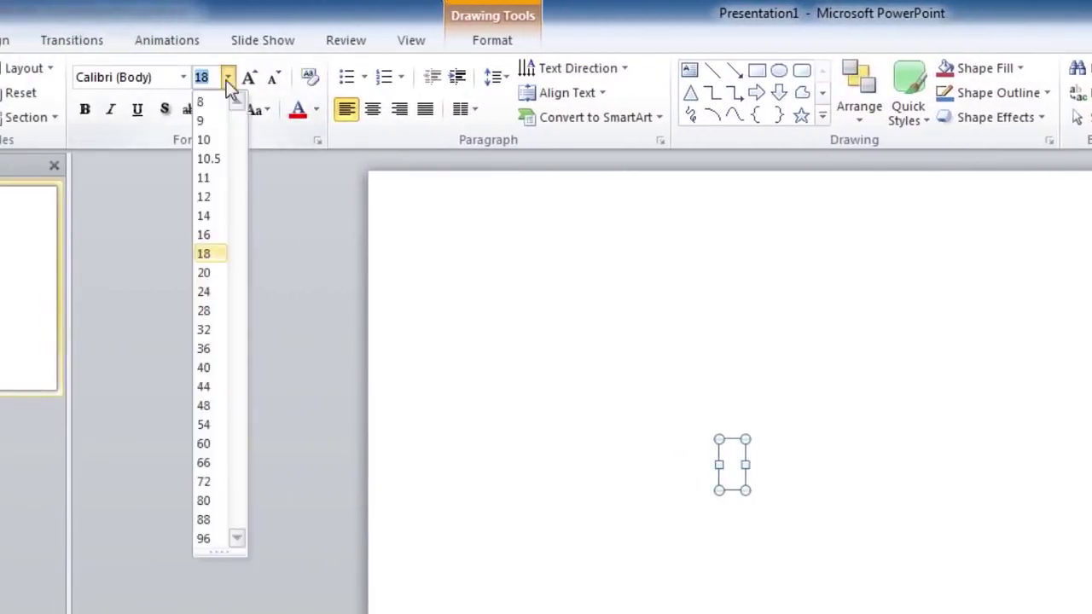
{"action": "left_click", "coordinate": [205, 368]}
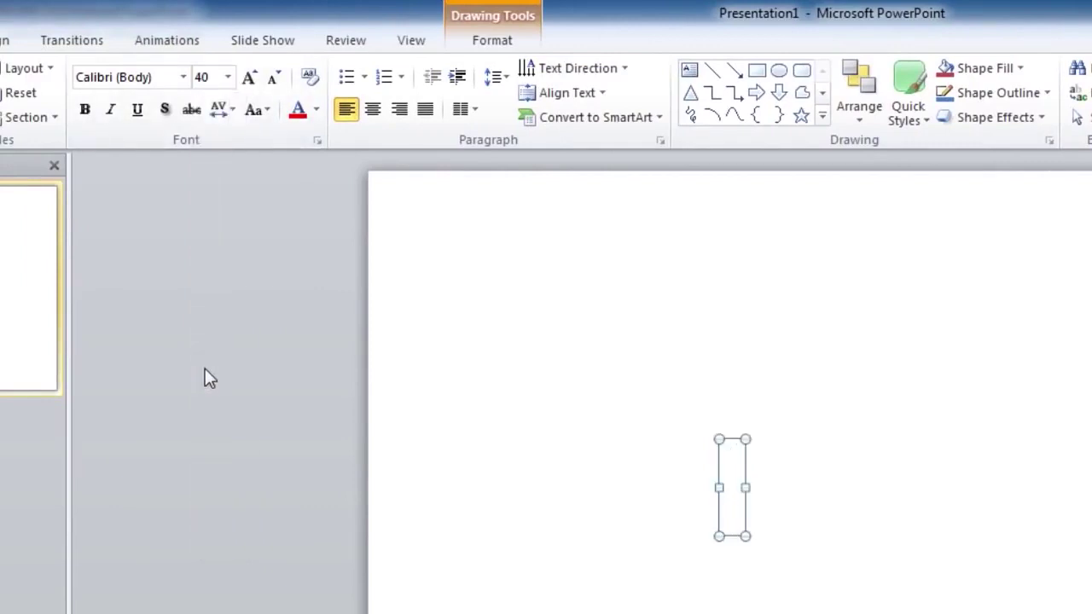
{"action": "type", "text": "Software"}
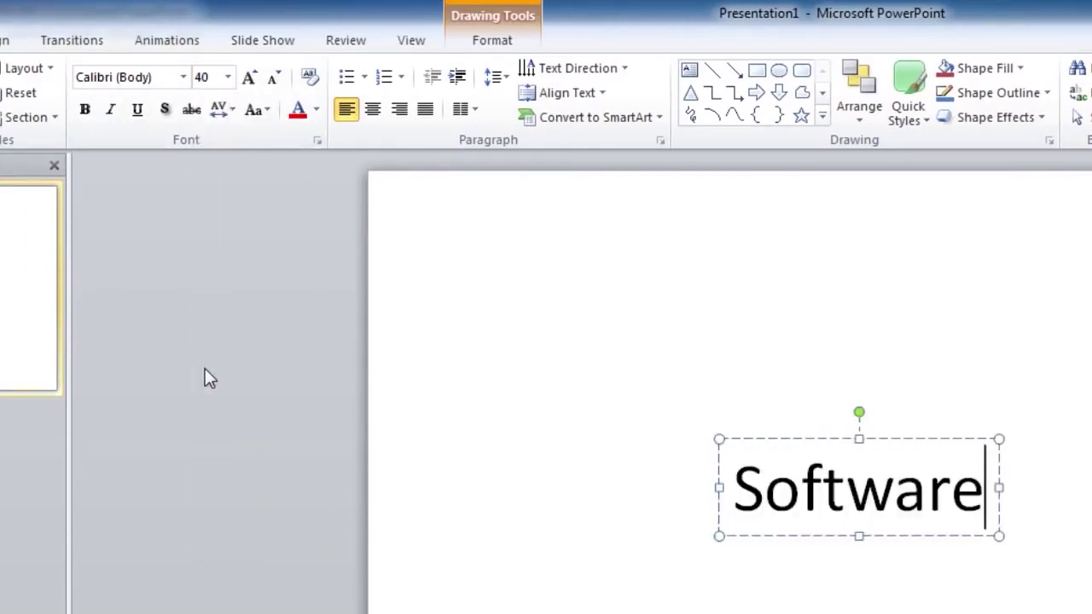
{"action": "left_click_drag", "start_coordinate": [804, 442], "coordinate": [583, 344]}
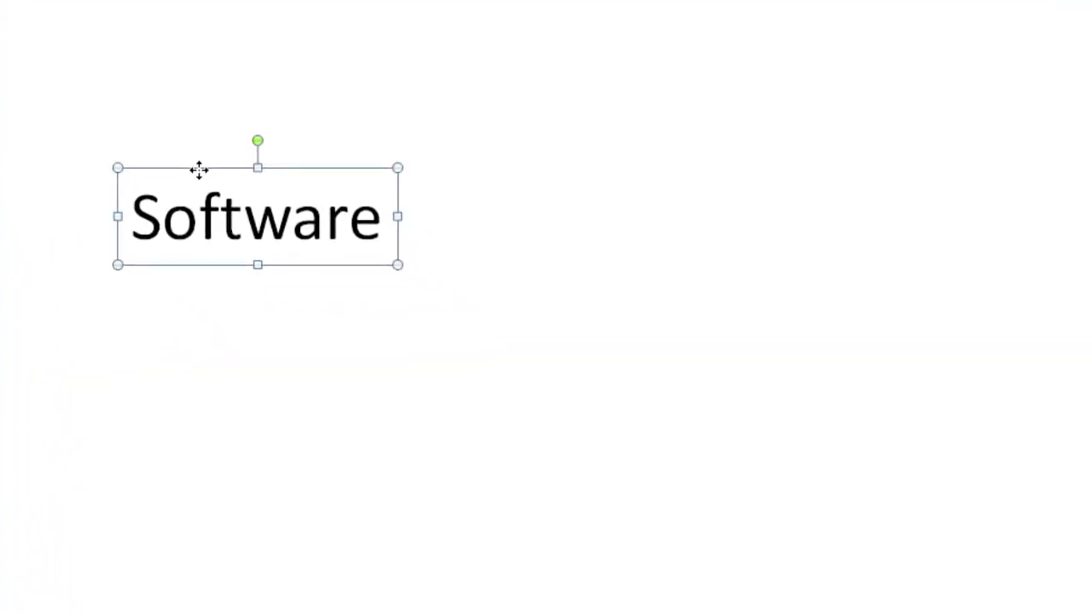
Select the word 'Software' and delete it.
{"action": "left_click", "coordinate": [142, 224]}
{"action": "double_click", "coordinate": [145, 224]}
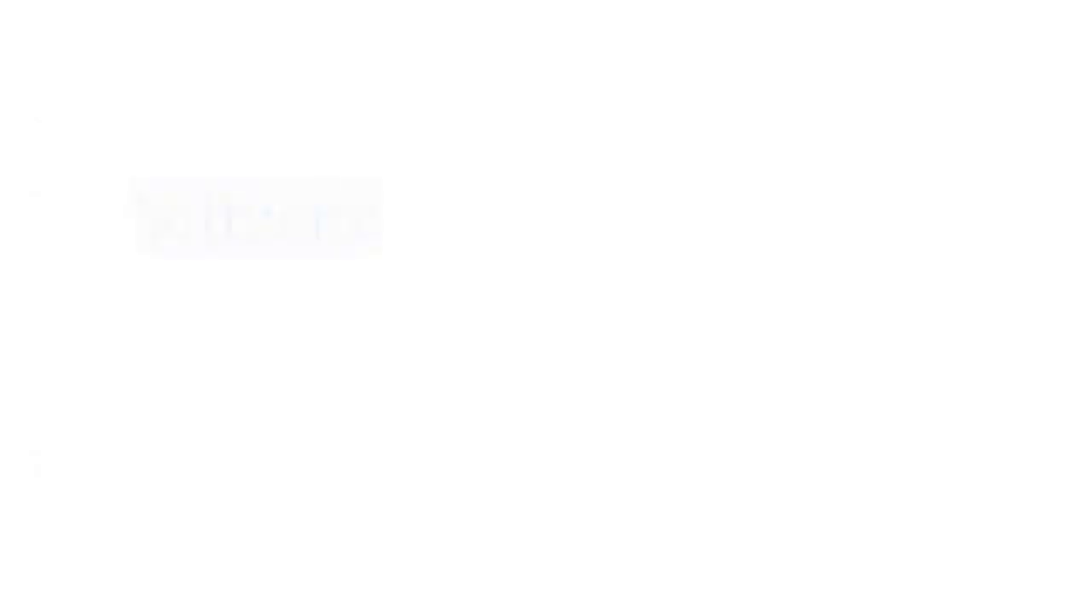
{"action": "key", "text": "Delete"}
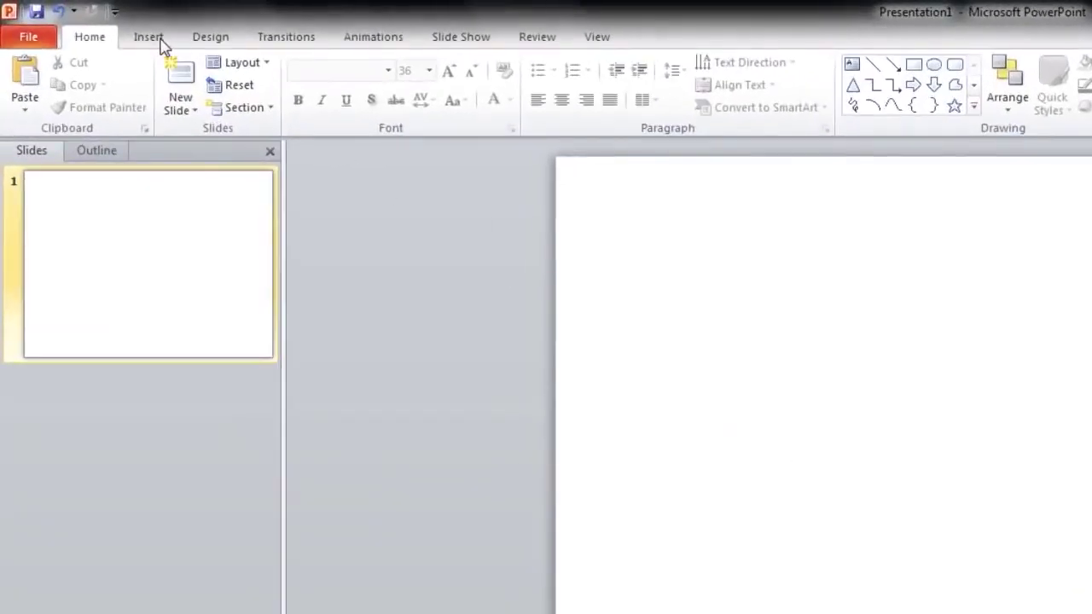
Insert the autumn tree-and-fence picture from file onto the slide.
{"action": "left_click", "coordinate": [160, 42]}
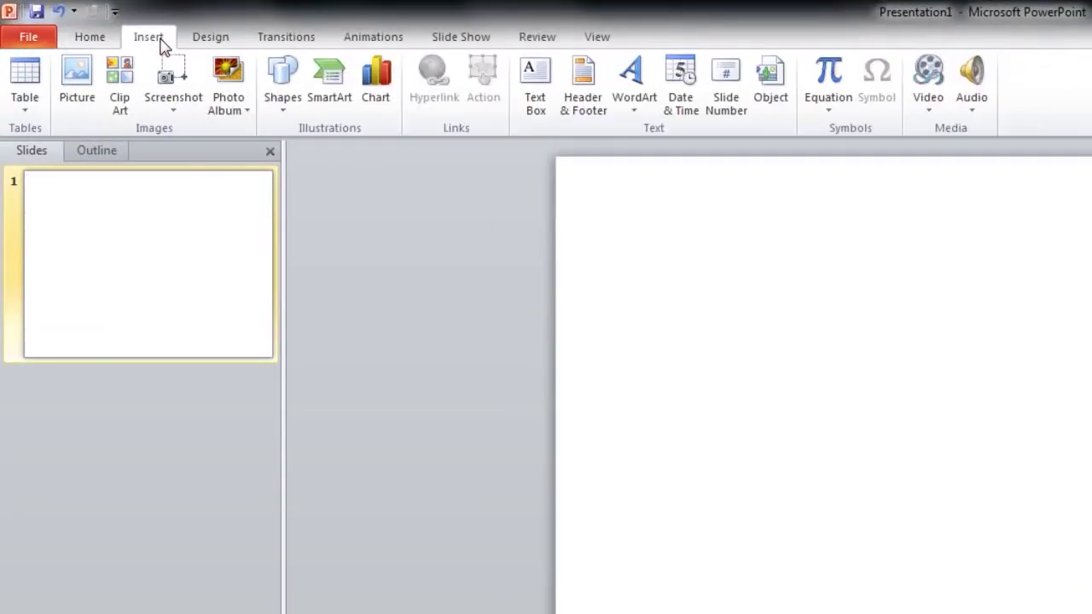
{"action": "left_click", "coordinate": [75, 75]}
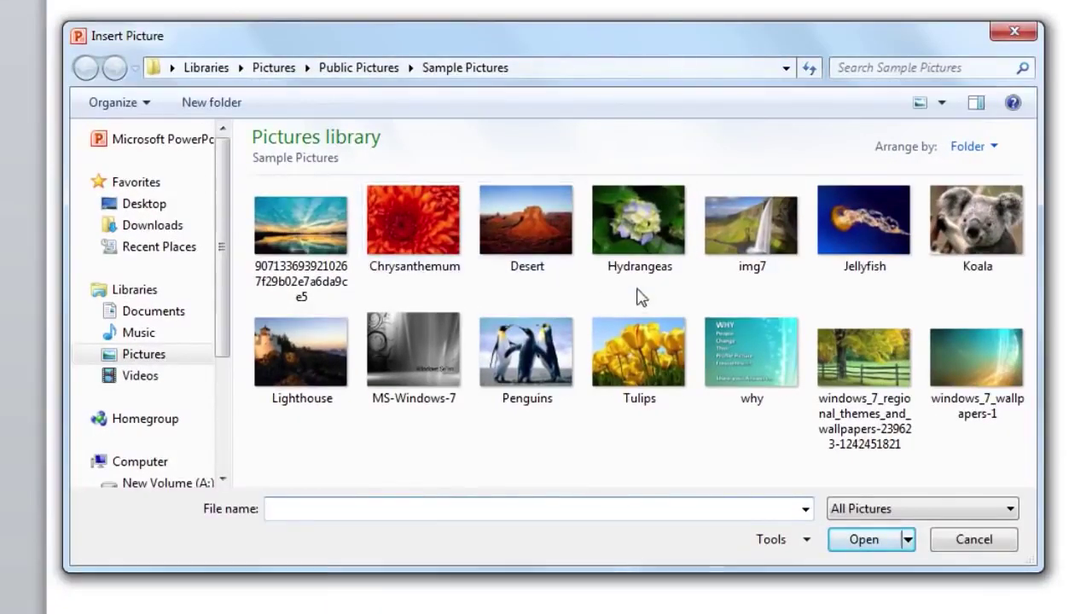
{"action": "left_click", "coordinate": [830, 371]}
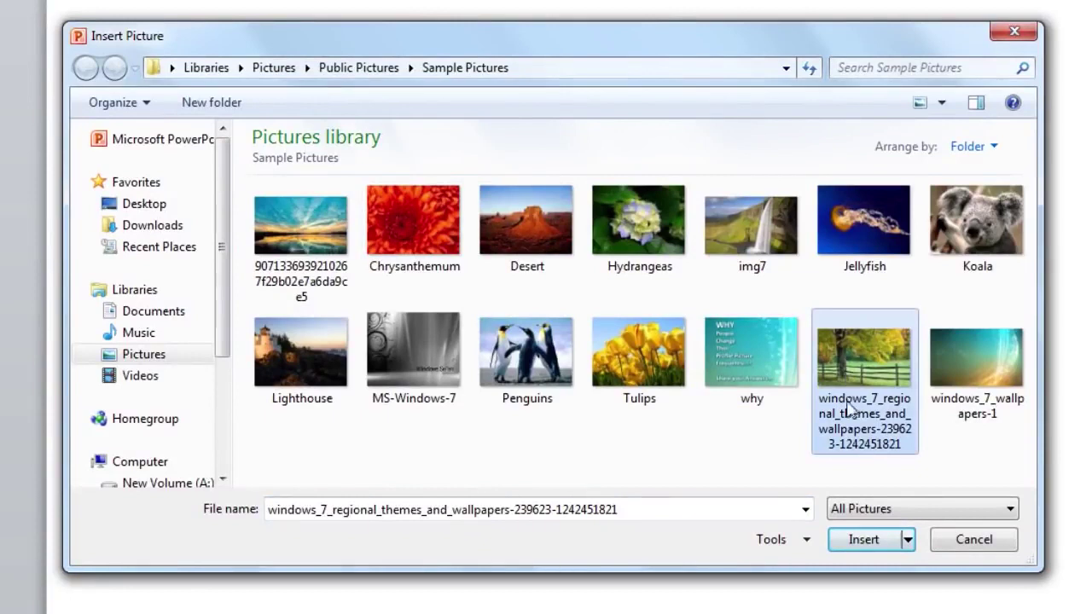
{"action": "left_click", "coordinate": [853, 543]}
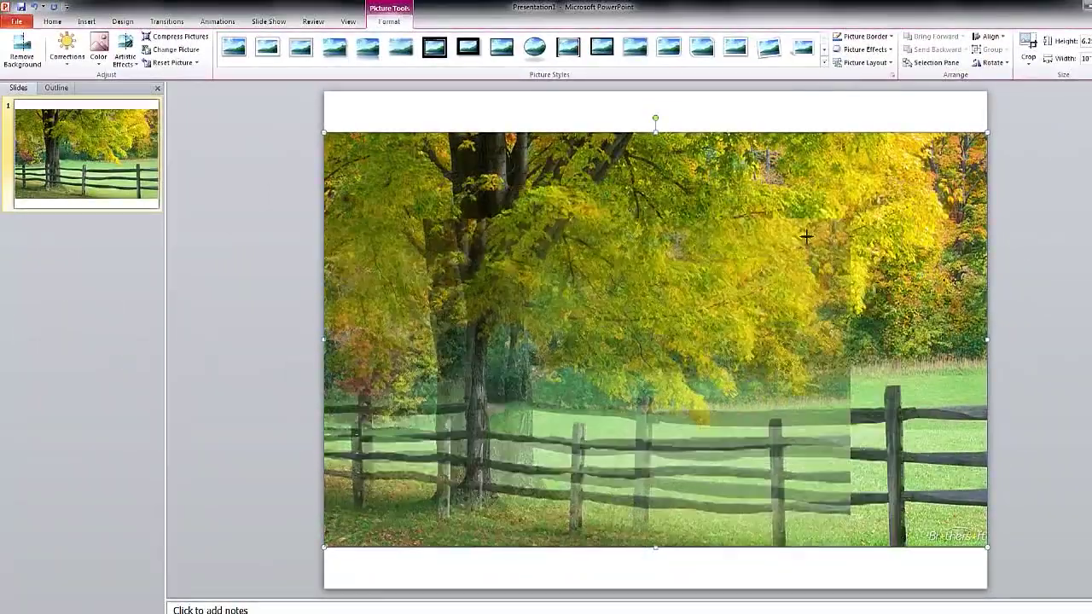
Shrink the picture toward the upper left and select it.
{"action": "mouse_move", "coordinate": [708, 296]}
{"action": "left_mouse_down"}
{"action": "mouse_move", "coordinate": [603, 374]}
{"action": "mouse_move", "coordinate": [578, 214]}
{"action": "left_mouse_up"}
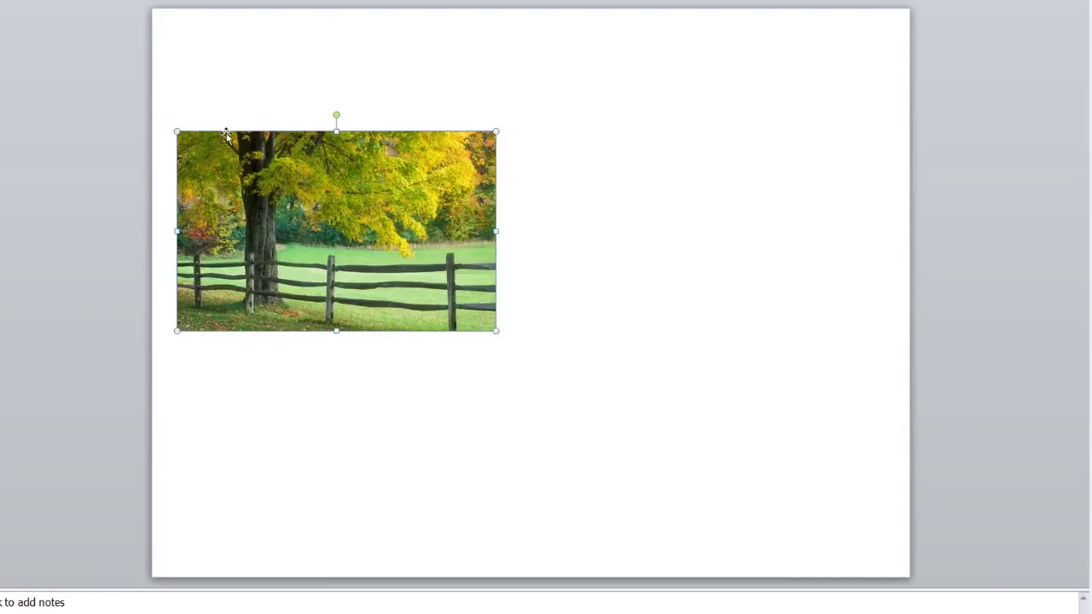
{"action": "left_click", "coordinate": [538, 246]}
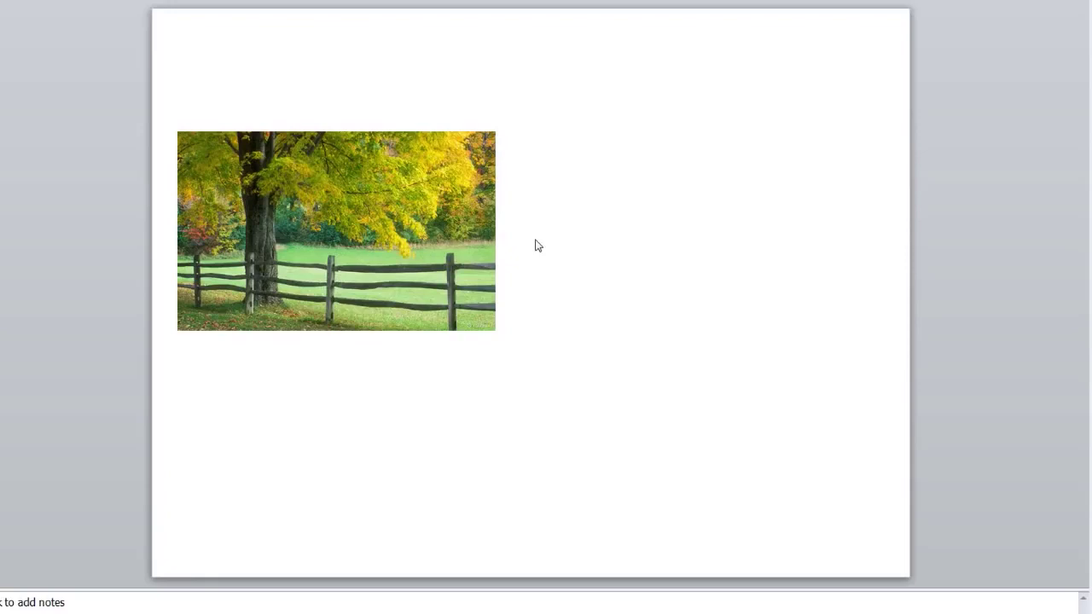
{"action": "left_click", "coordinate": [451, 219]}
{"action": "left_click", "coordinate": [378, 260]}
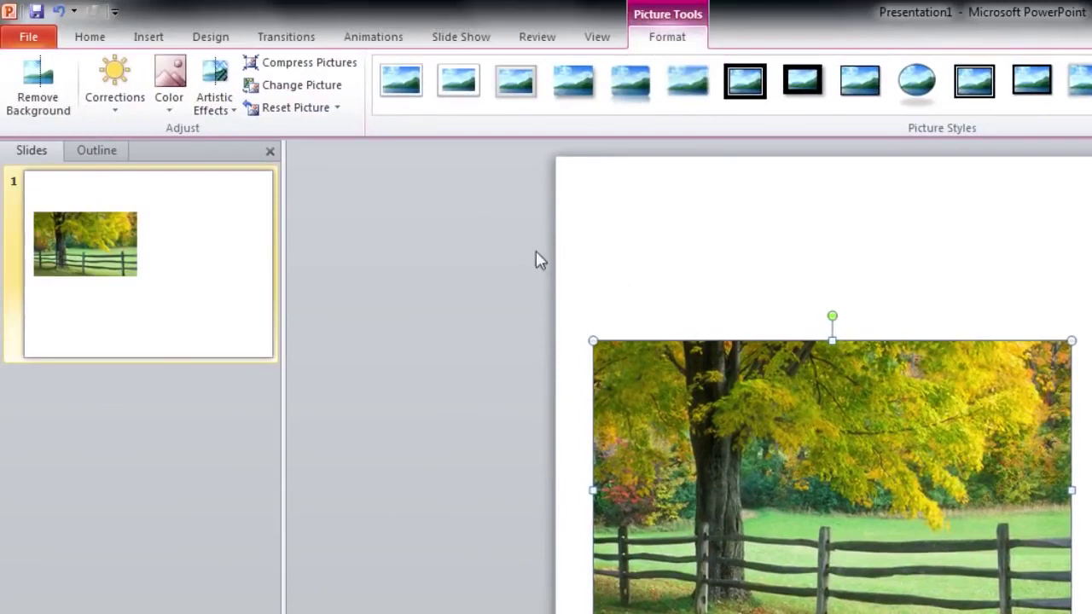
Copy and paste the tree photo, placing the duplicate to the right of the original.
{"action": "left_click", "coordinate": [103, 44]}
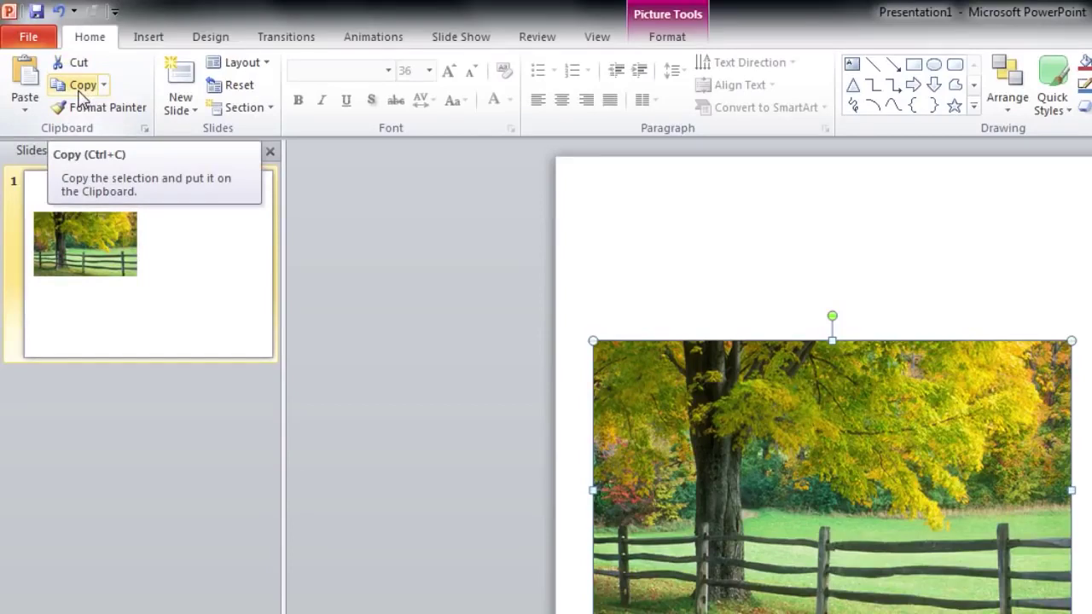
{"action": "left_click", "coordinate": [79, 90]}
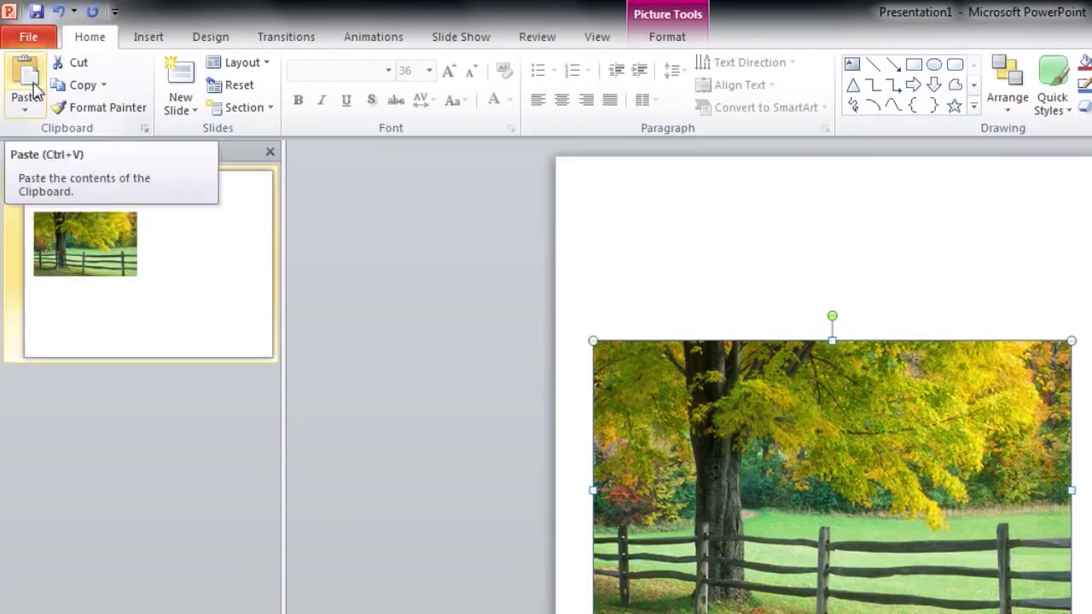
{"action": "left_click", "coordinate": [25, 77]}
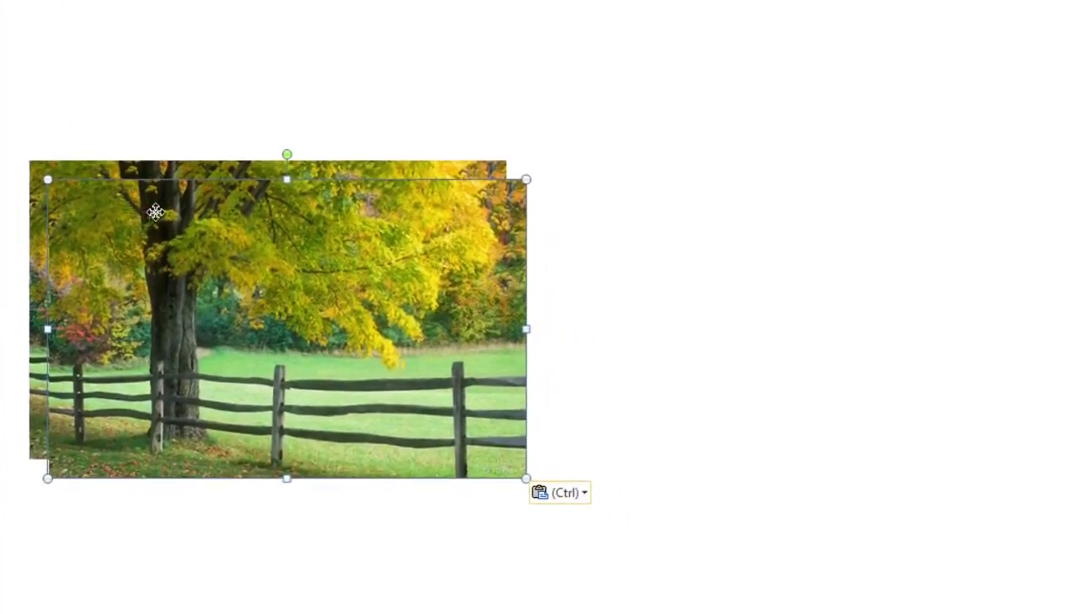
{"action": "left_click_drag", "start_coordinate": [139, 209], "coordinate": [273, 210]}
{"action": "left_click_drag", "start_coordinate": [384, 228], "coordinate": [743, 210]}
{"action": "left_click", "coordinate": [493, 249]}
{"action": "left_click", "coordinate": [609, 244]}
{"action": "left_click", "coordinate": [667, 528]}
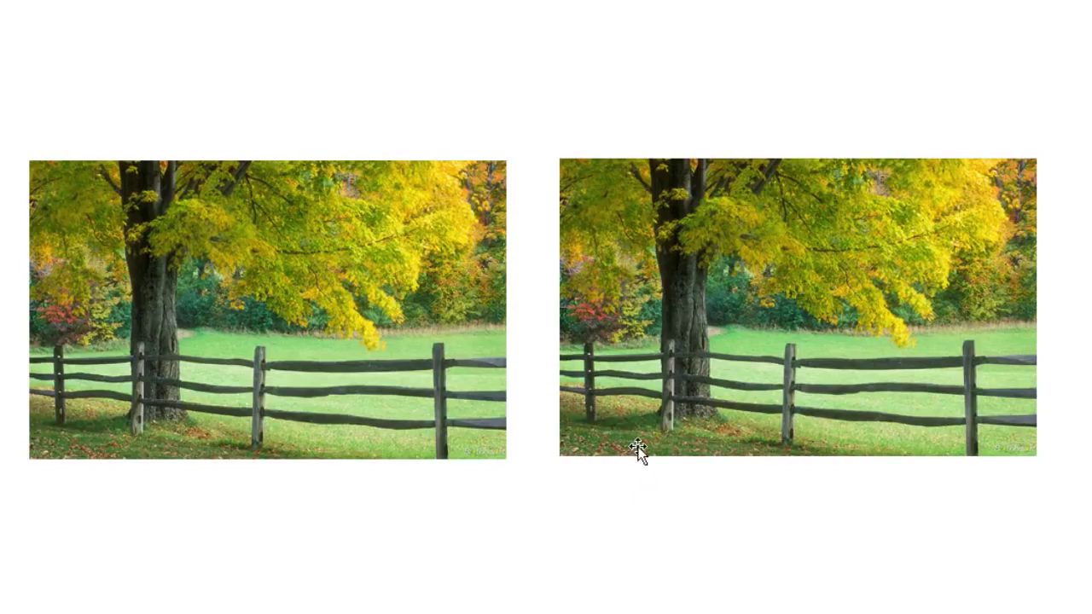
Paste a third photo copy with Use Destination Theme and drag it below the pair.
{"action": "left_click", "coordinate": [373, 414]}
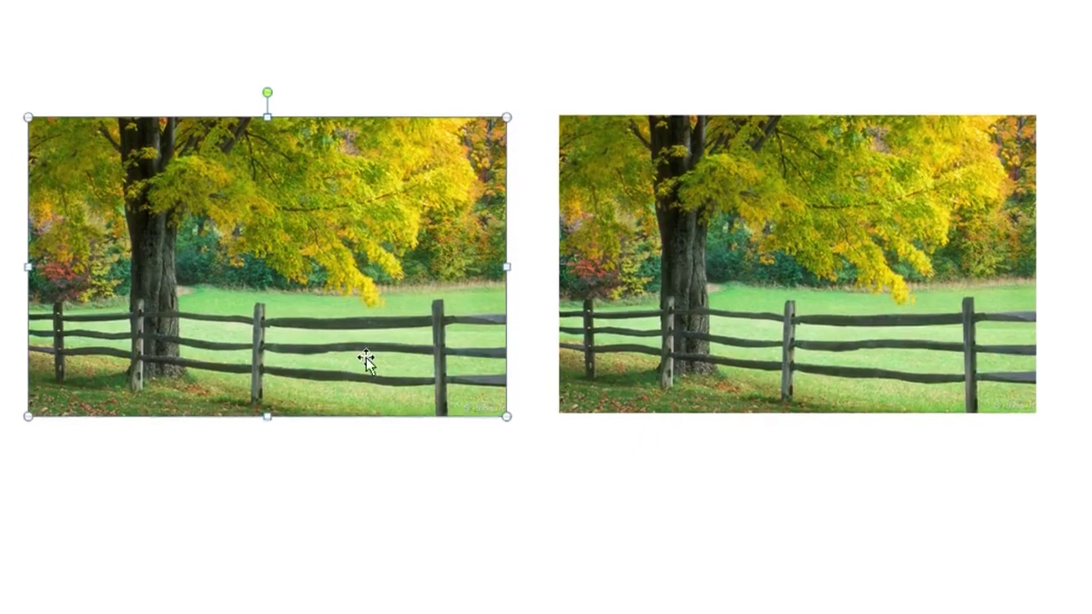
{"action": "right_click", "coordinate": [365, 307]}
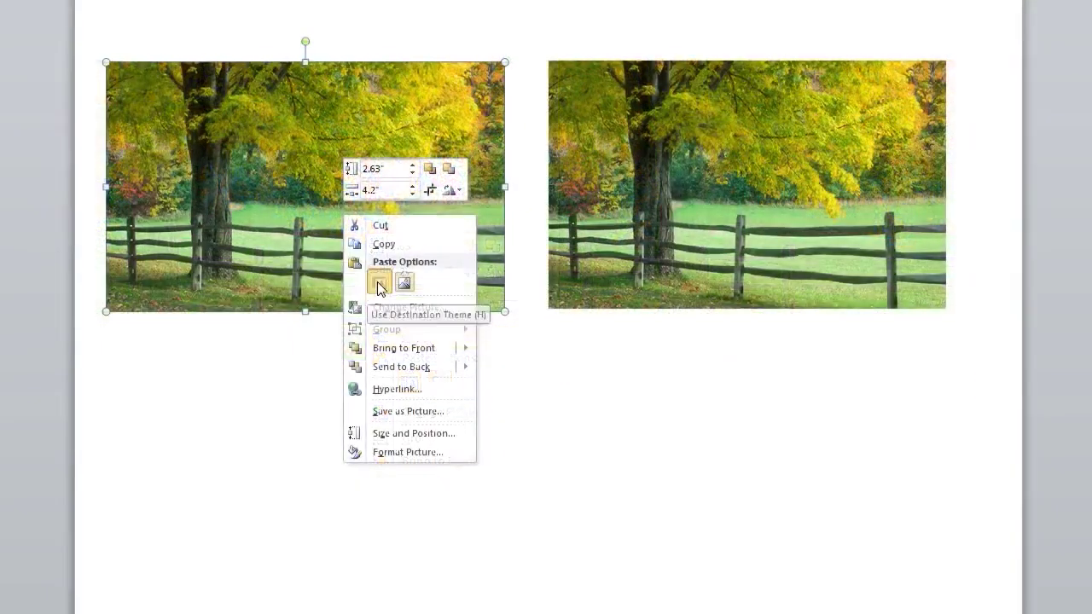
{"action": "left_click", "coordinate": [379, 288]}
{"action": "left_click_drag", "start_coordinate": [390, 258], "coordinate": [590, 509]}
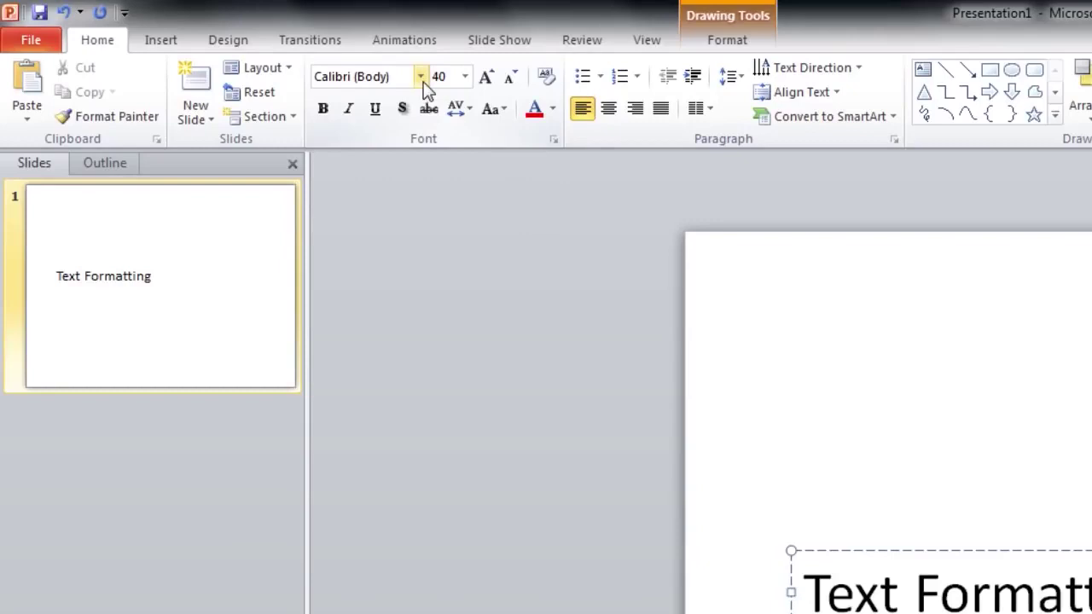
Set the 'Text Formatting' title's font to AdLib from the font list.
{"action": "left_click", "coordinate": [421, 77]}
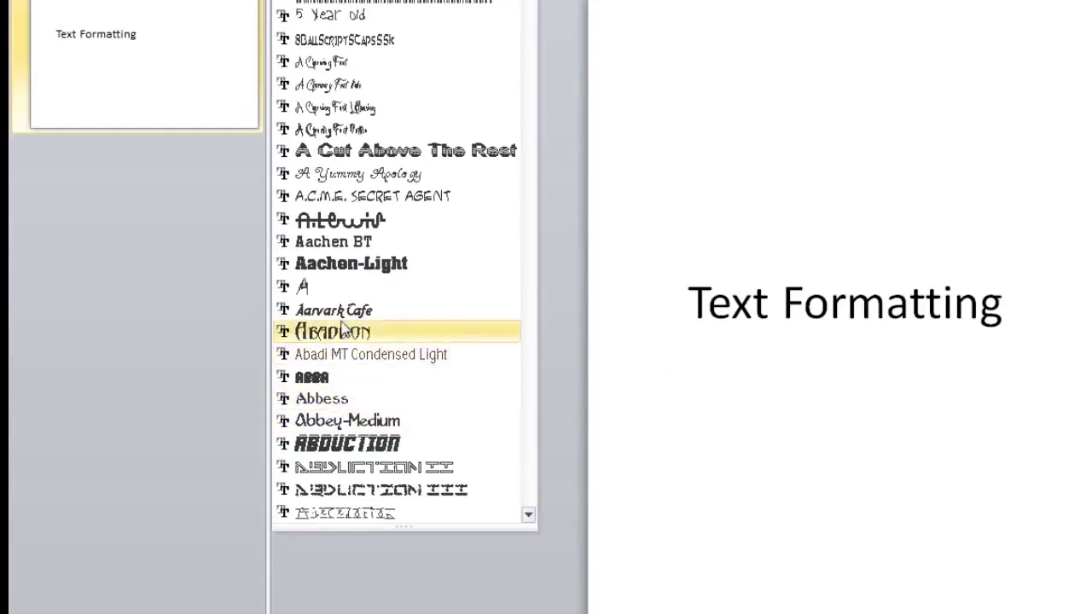
{"action": "left_click", "coordinate": [529, 516]}
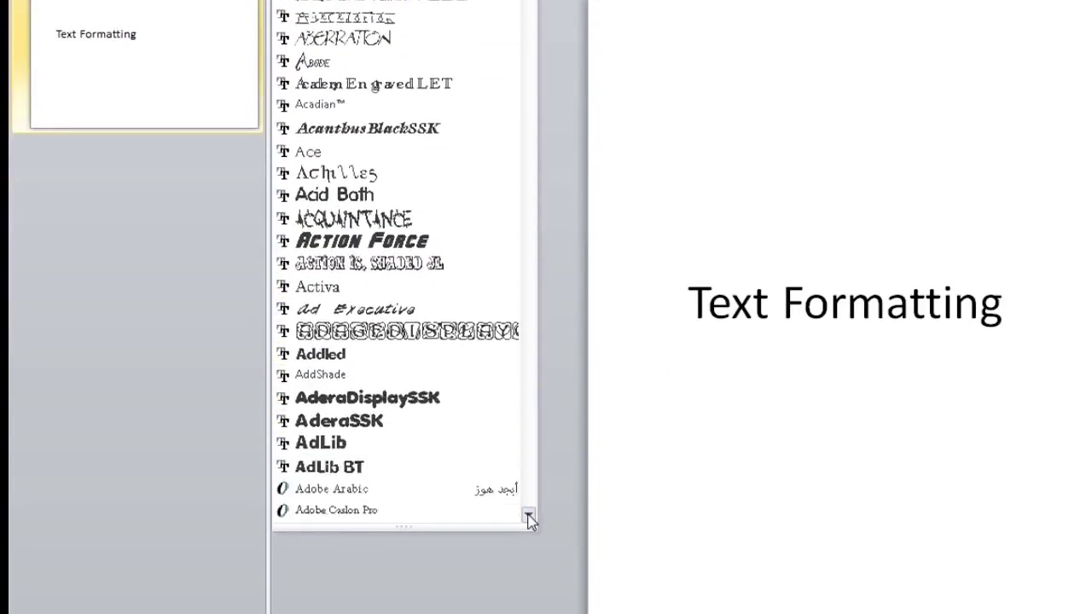
{"action": "scroll", "coordinate": [529, 516], "scroll_direction": "down", "scroll_amount": 3}
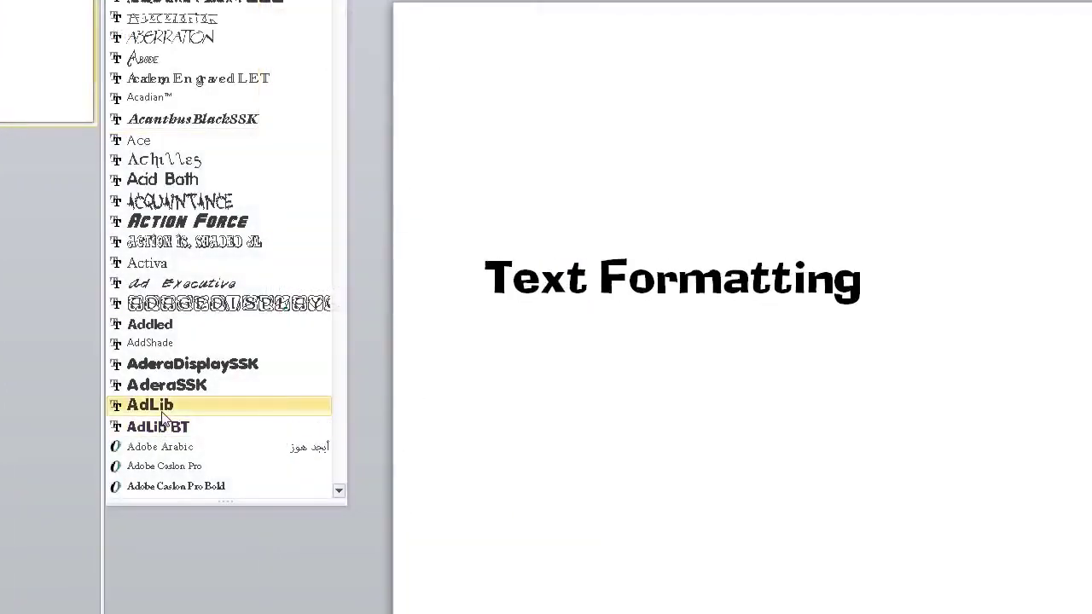
{"action": "left_click", "coordinate": [163, 415]}
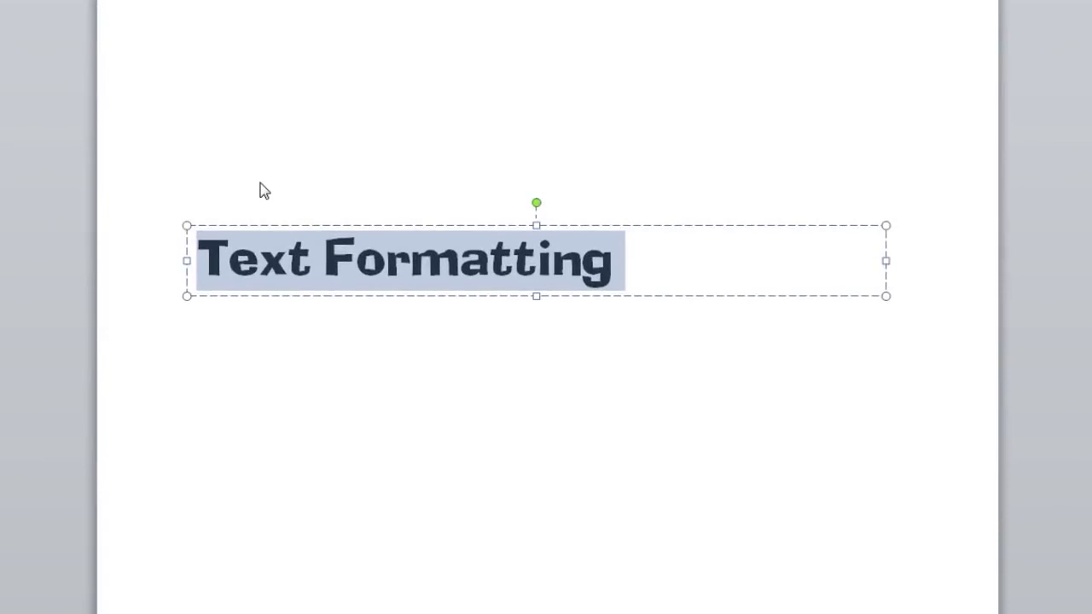
{"action": "left_click", "coordinate": [189, 227]}
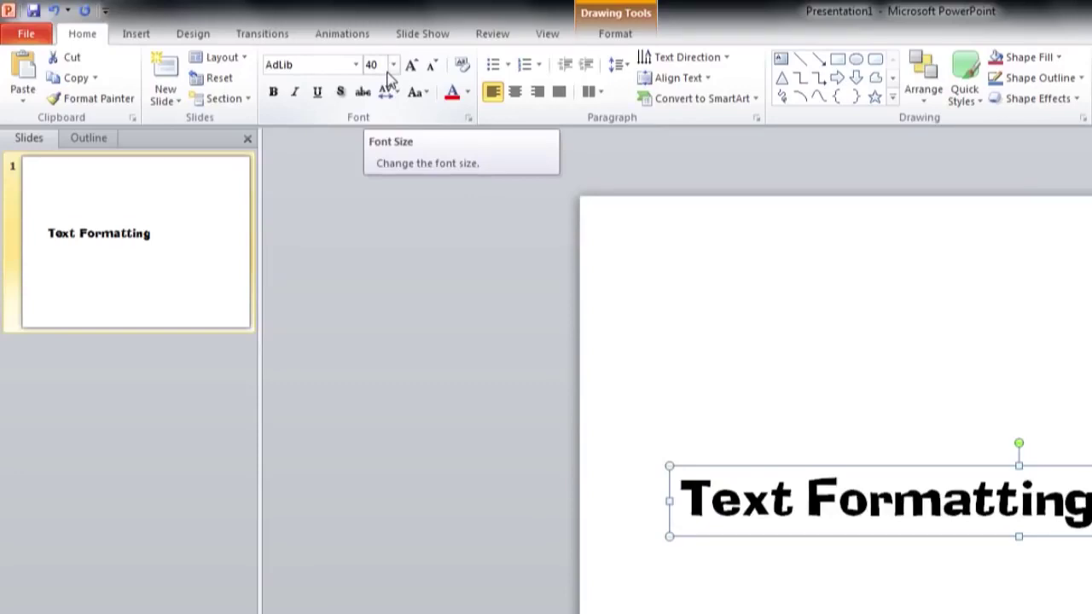
Raise the 'Text Formatting' title size to 72 pt using Increase Font Size.
{"action": "left_click", "coordinate": [392, 65]}
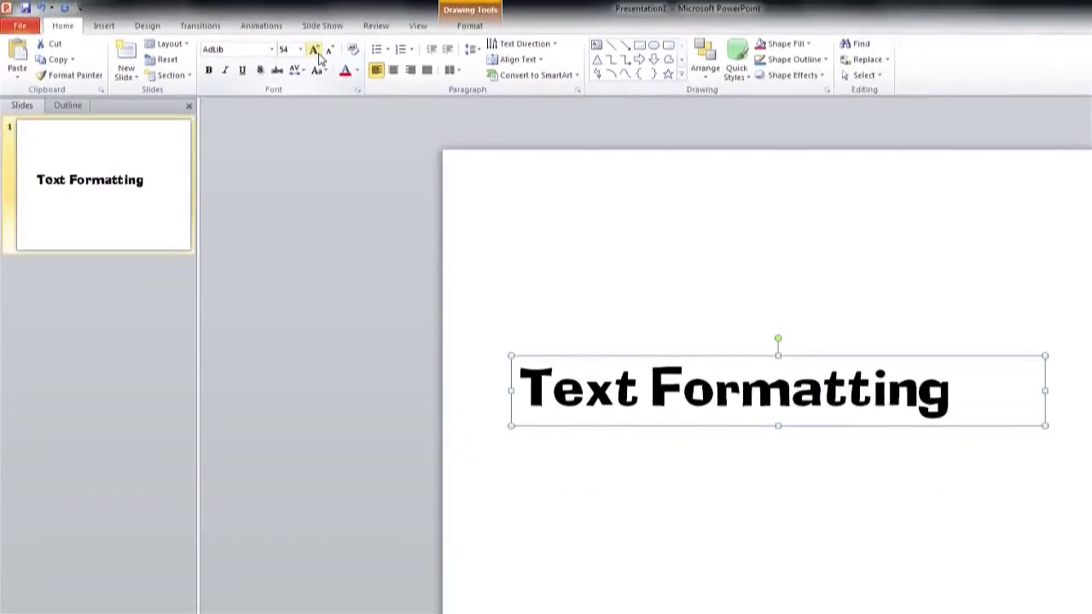
{"action": "left_click", "coordinate": [315, 51]}
{"action": "left_click", "coordinate": [315, 51]}
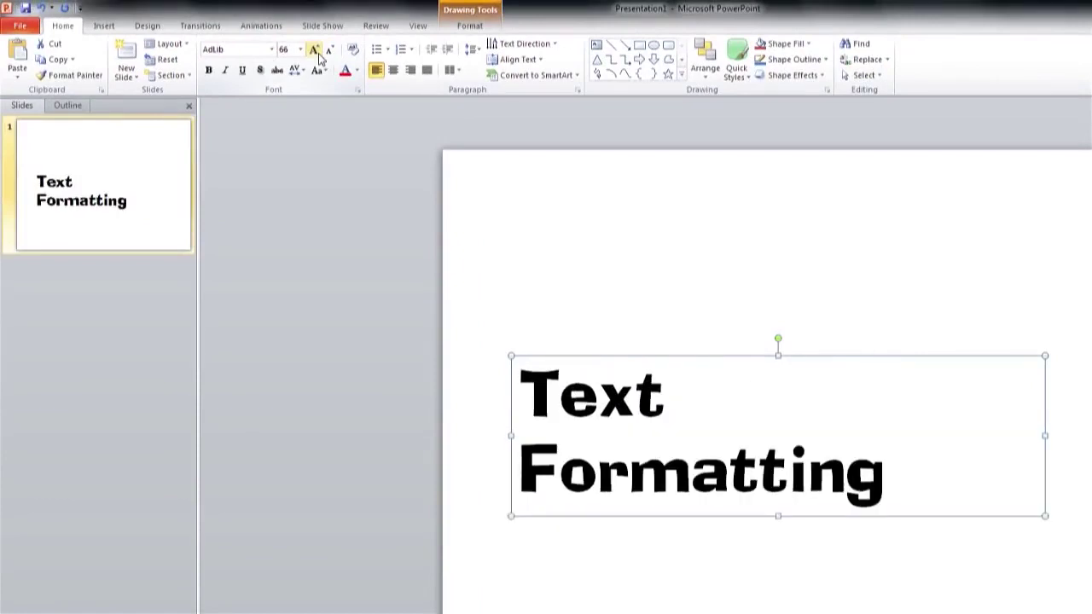
{"action": "left_click", "coordinate": [315, 51]}
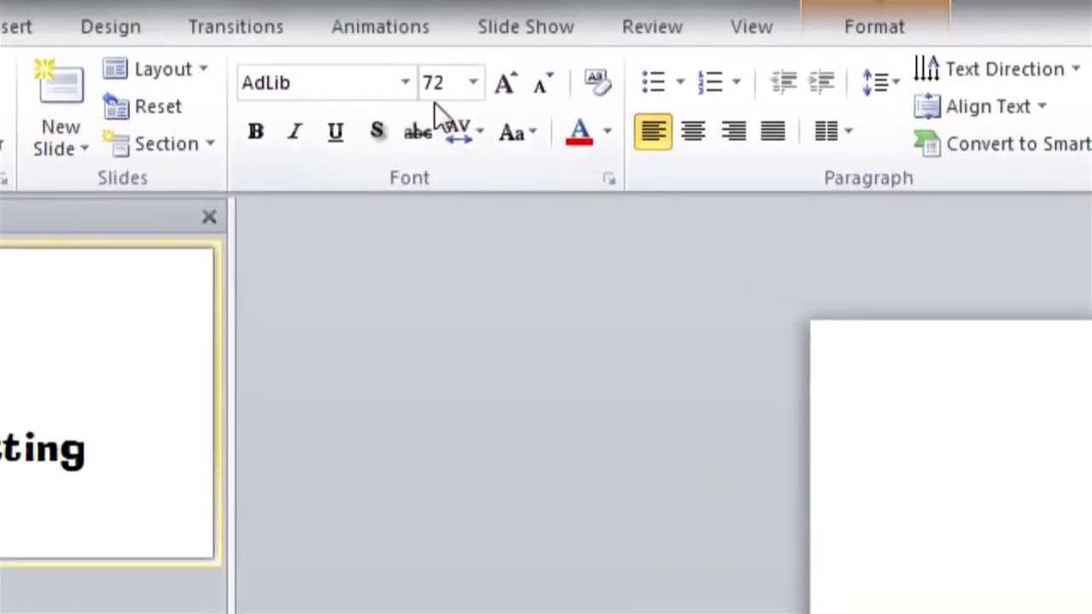
Set the Text Formatting title to 12 pt, then grow it step by step up to 24 pt.
{"action": "left_click", "coordinate": [286, 48]}
{"action": "type", "text": "12"}
{"action": "key", "text": "Return"}
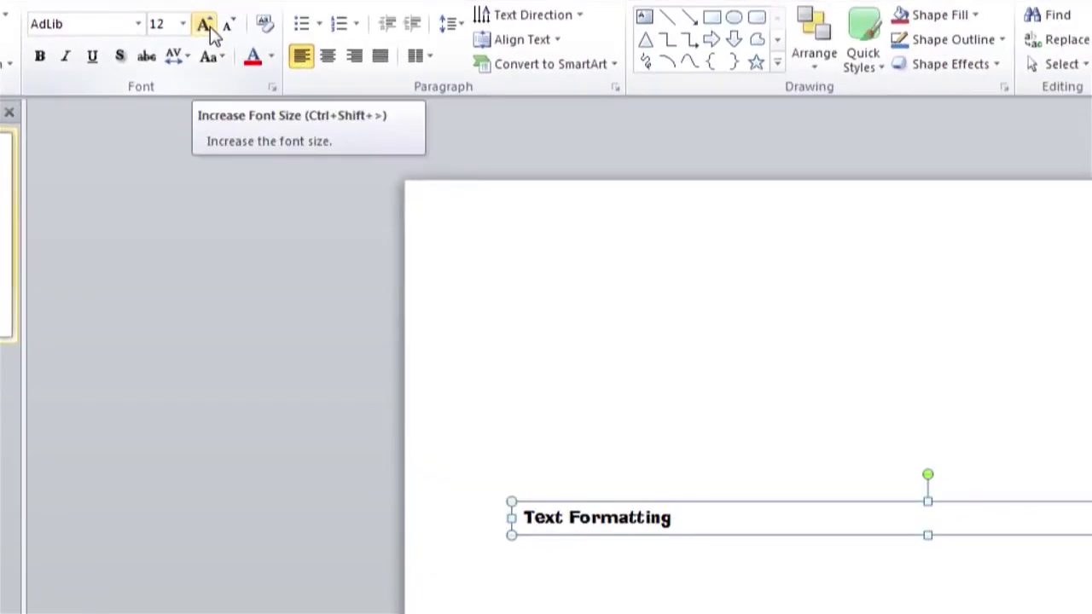
{"action": "left_click", "coordinate": [209, 27]}
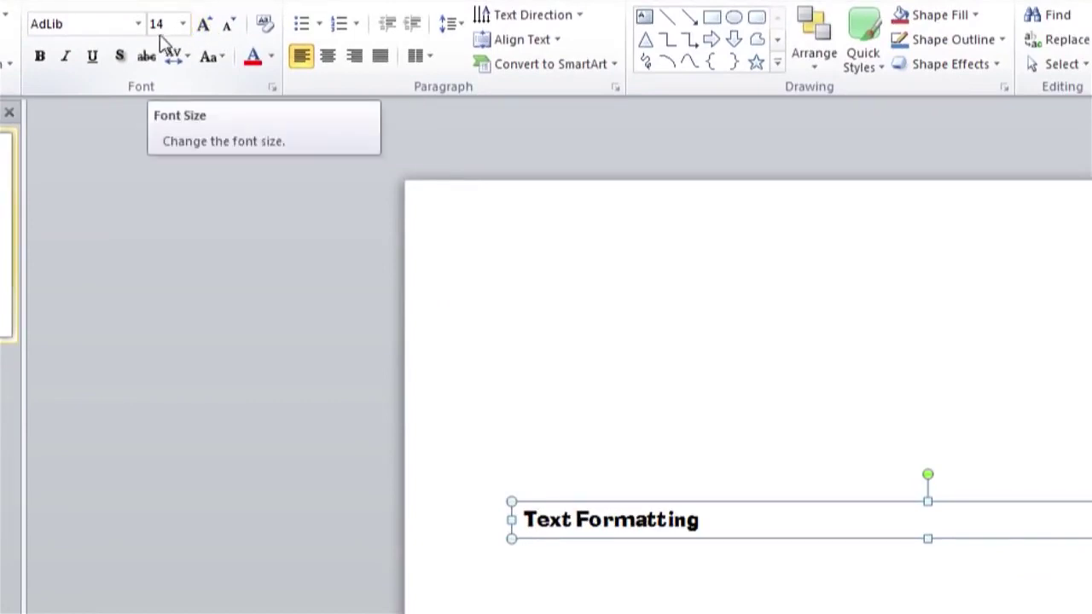
{"action": "left_click", "coordinate": [210, 30]}
{"action": "left_click", "coordinate": [210, 30]}
{"action": "left_click", "coordinate": [210, 30]}
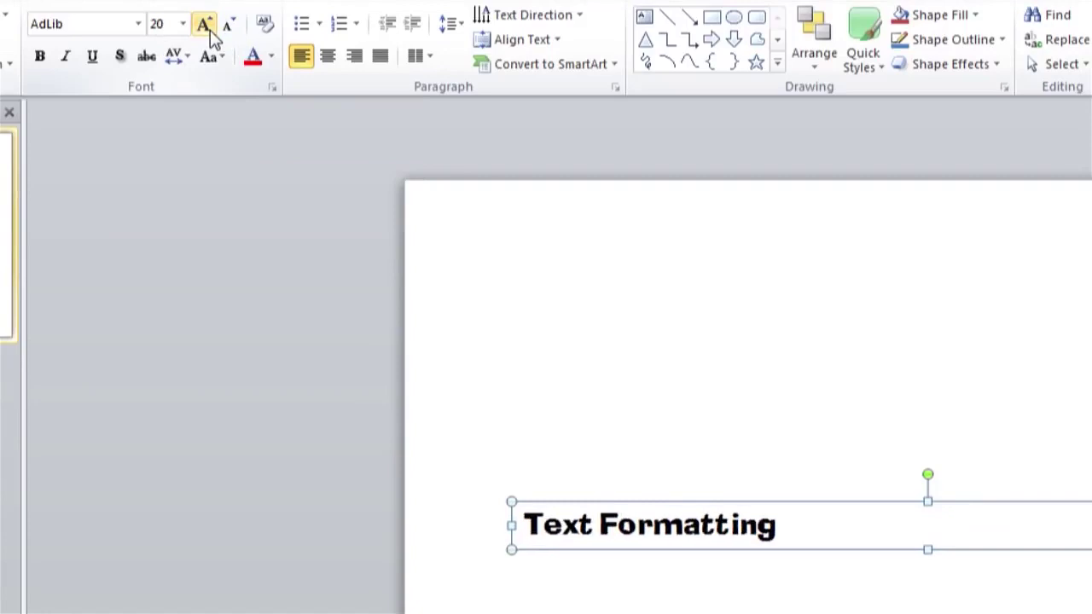
{"action": "left_click", "coordinate": [210, 30]}
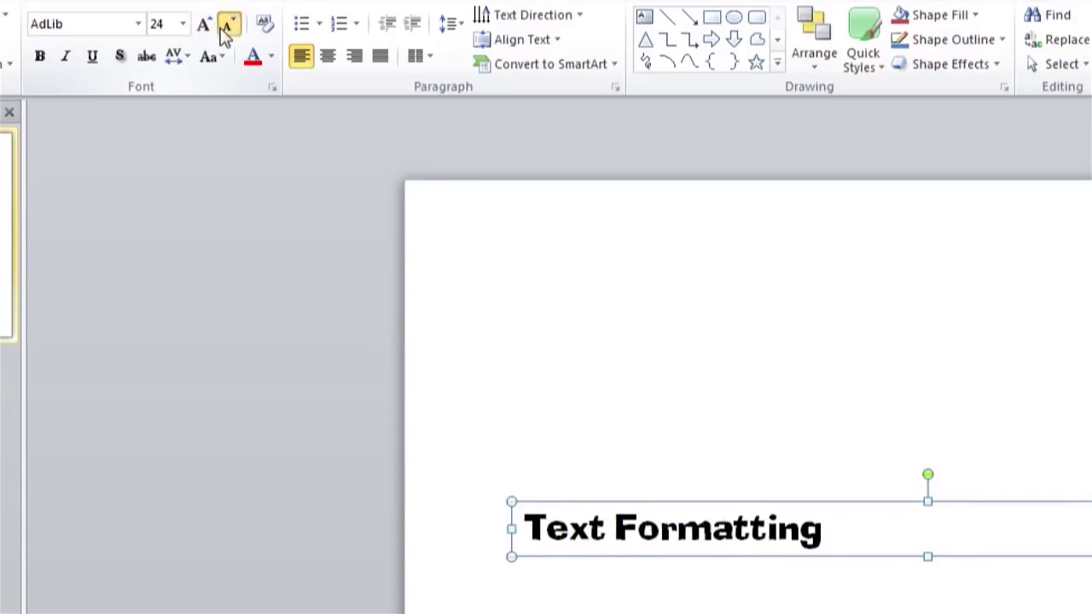
Try title sizes between 20 and 32 pt, finally settling at 18 pt on one line.
{"action": "left_click", "coordinate": [226, 28]}
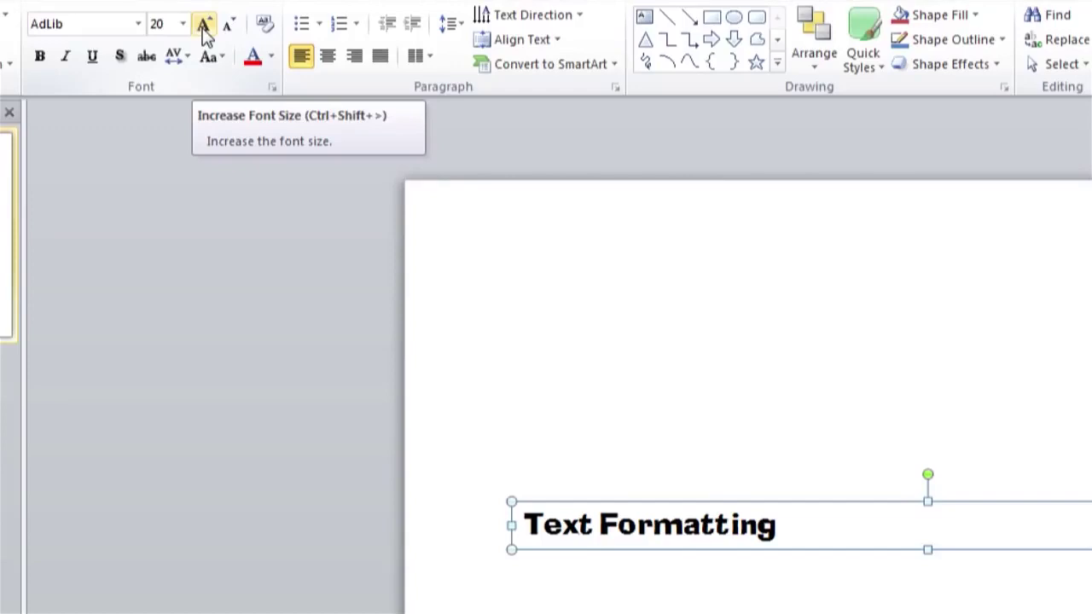
{"action": "left_click", "coordinate": [205, 26]}
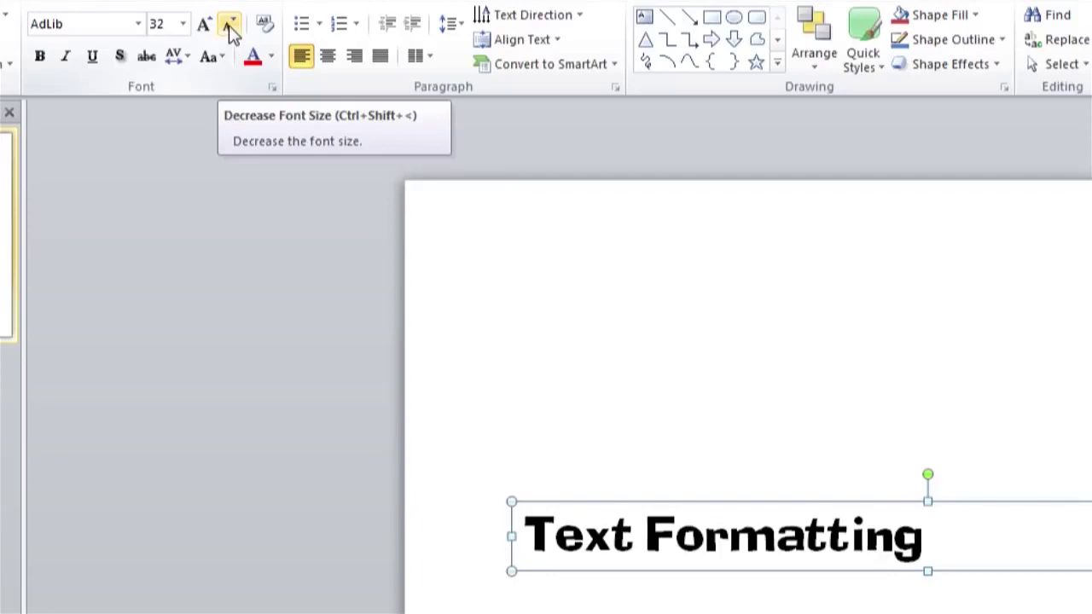
{"action": "left_click", "coordinate": [230, 30]}
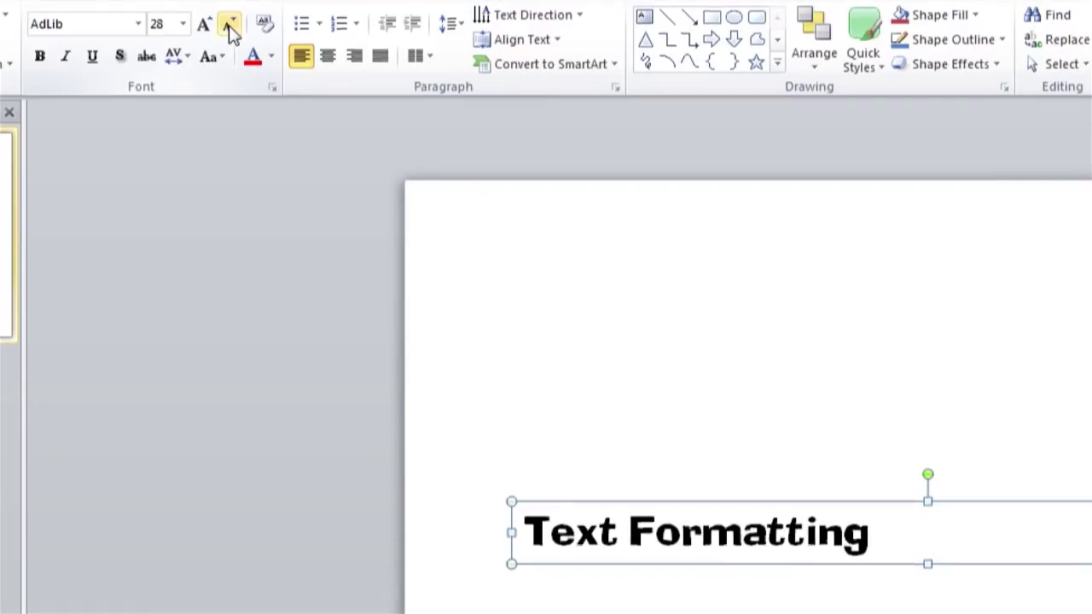
{"action": "left_click", "coordinate": [231, 30]}
{"action": "left_click", "coordinate": [182, 24]}
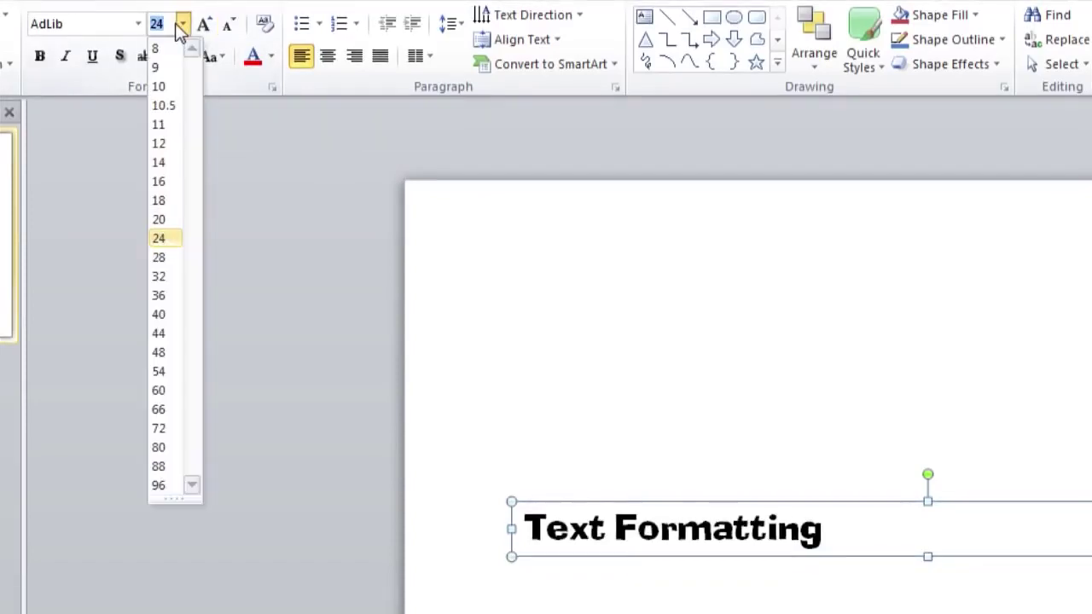
{"action": "left_click", "coordinate": [162, 276]}
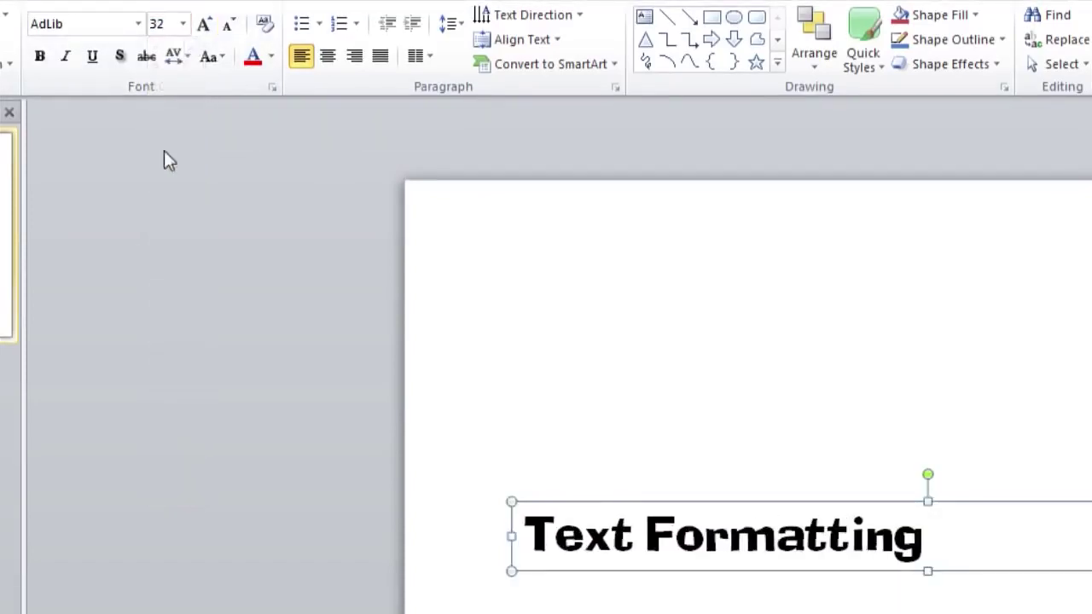
{"action": "left_click", "coordinate": [229, 29]}
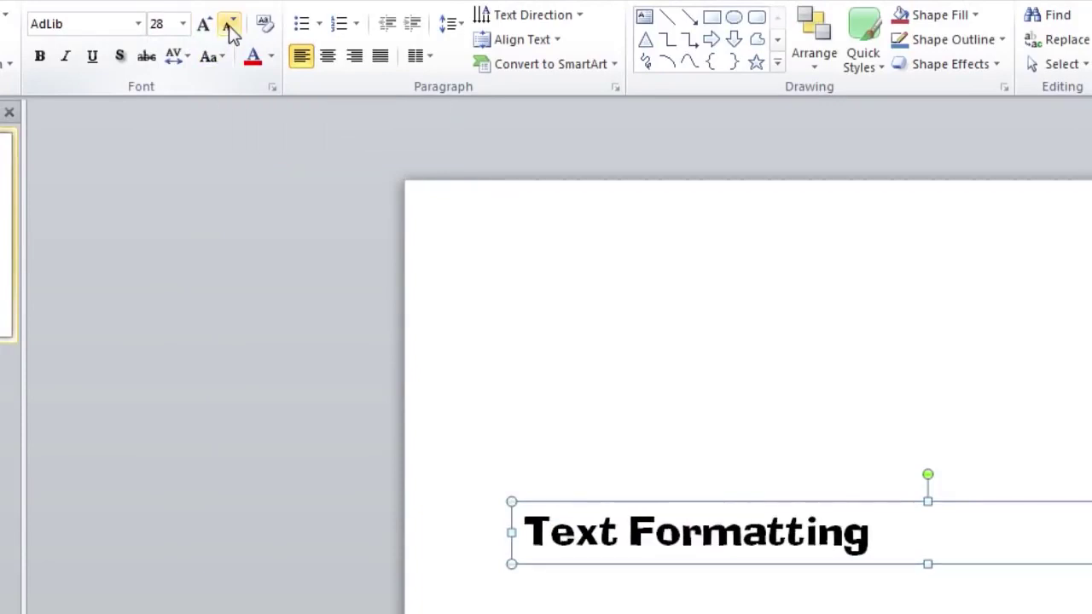
{"action": "left_click", "coordinate": [182, 24]}
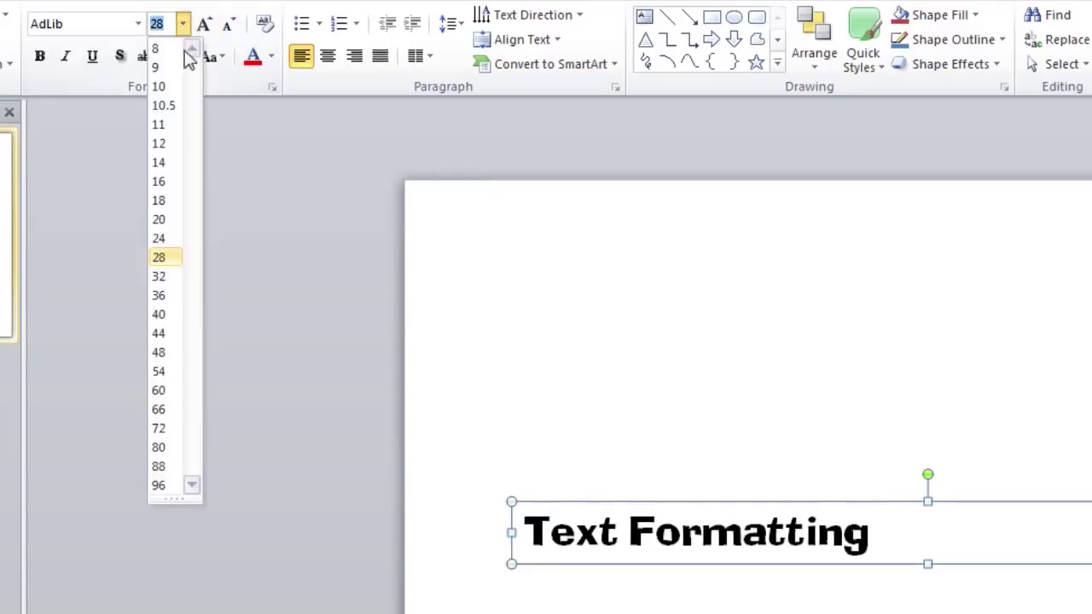
{"action": "left_click", "coordinate": [159, 220]}
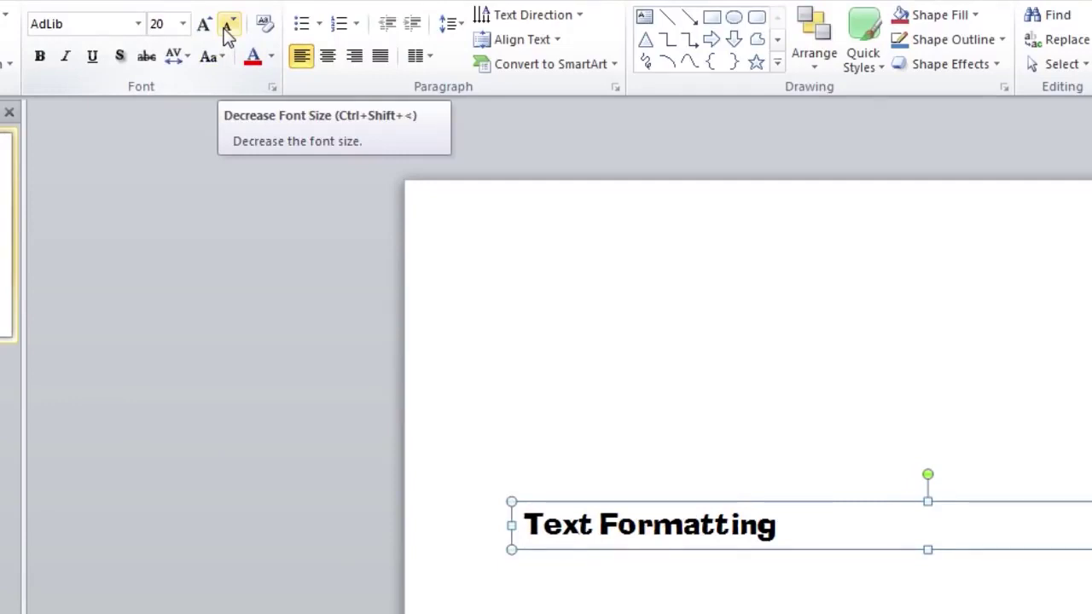
{"action": "left_click", "coordinate": [228, 35]}
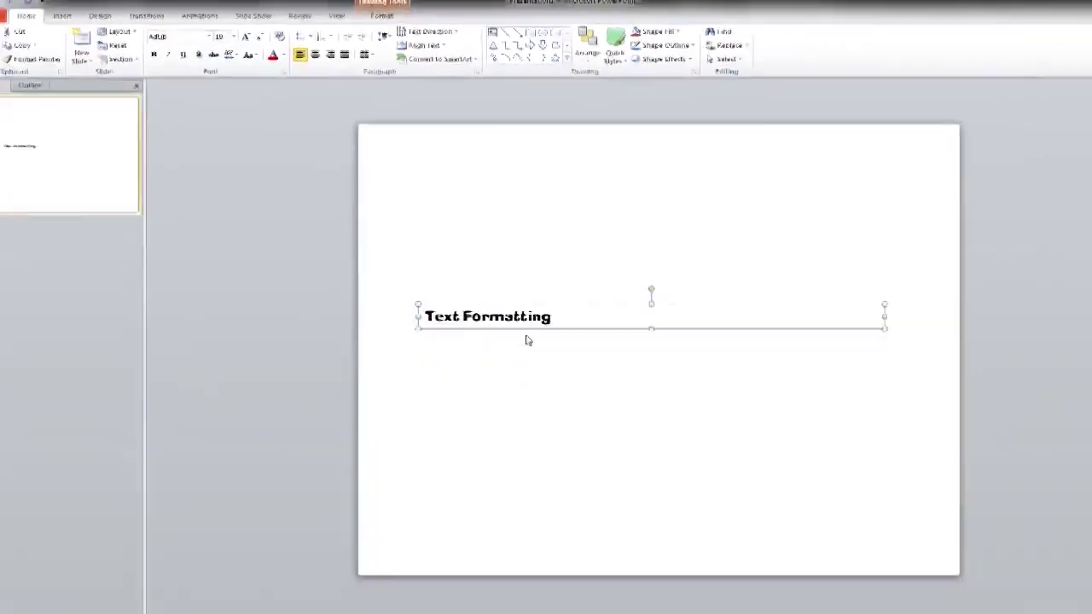
Deselect the title and place the caret at the start of the Virtual University text.
{"action": "left_click", "coordinate": [504, 318]}
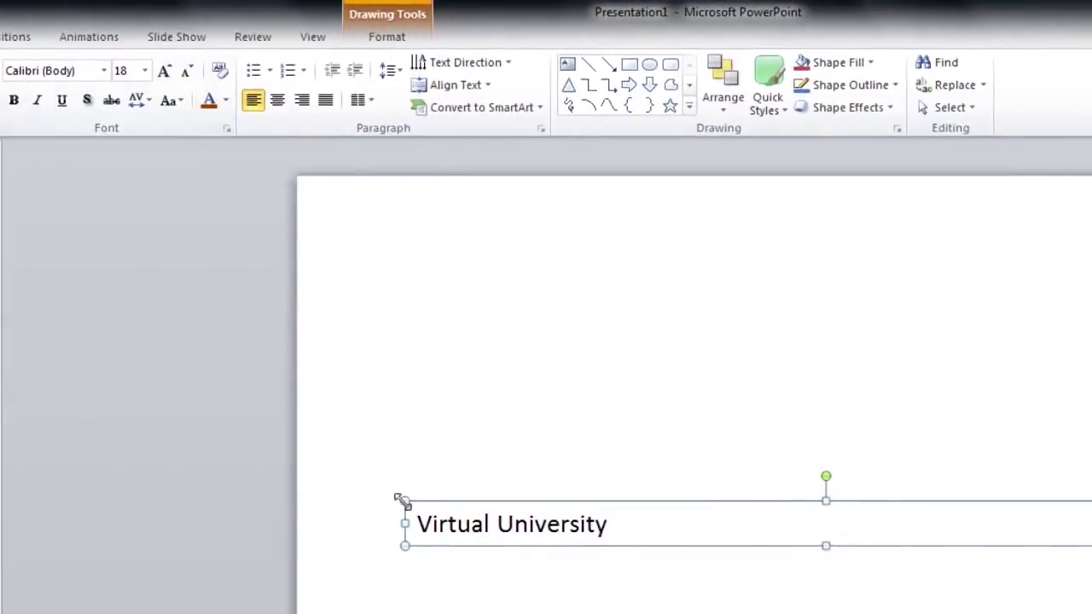
{"action": "left_click", "coordinate": [417, 524]}
Make Virtual University bold, 40 pt, underlined, italic and red, then clear all formatting.
{"action": "left_click_drag", "start_coordinate": [435, 526], "coordinate": [590, 529]}
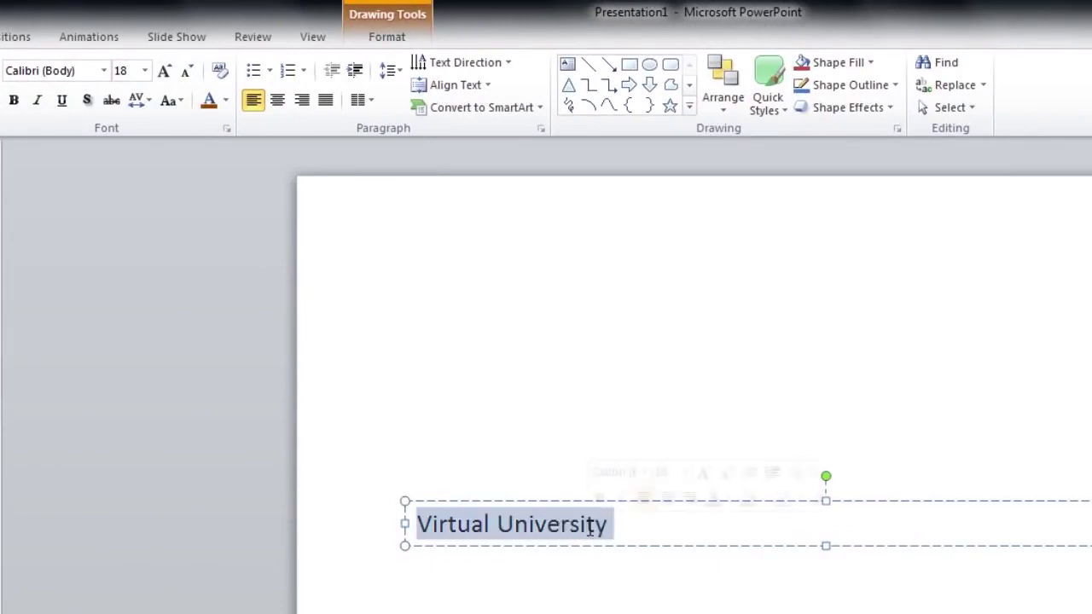
{"action": "left_click", "coordinate": [14, 100]}
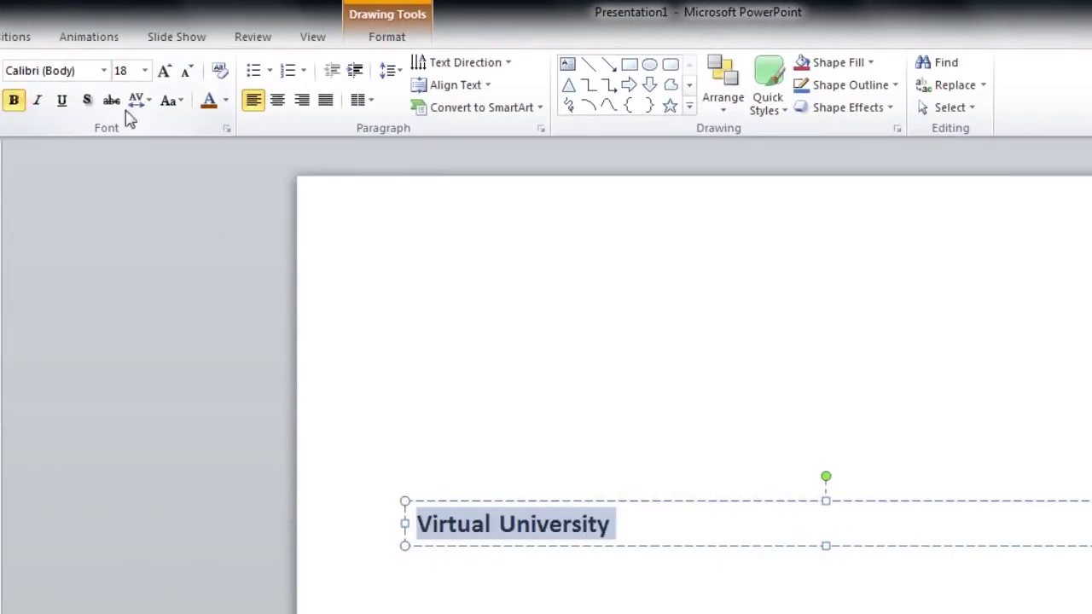
{"action": "left_click", "coordinate": [145, 70]}
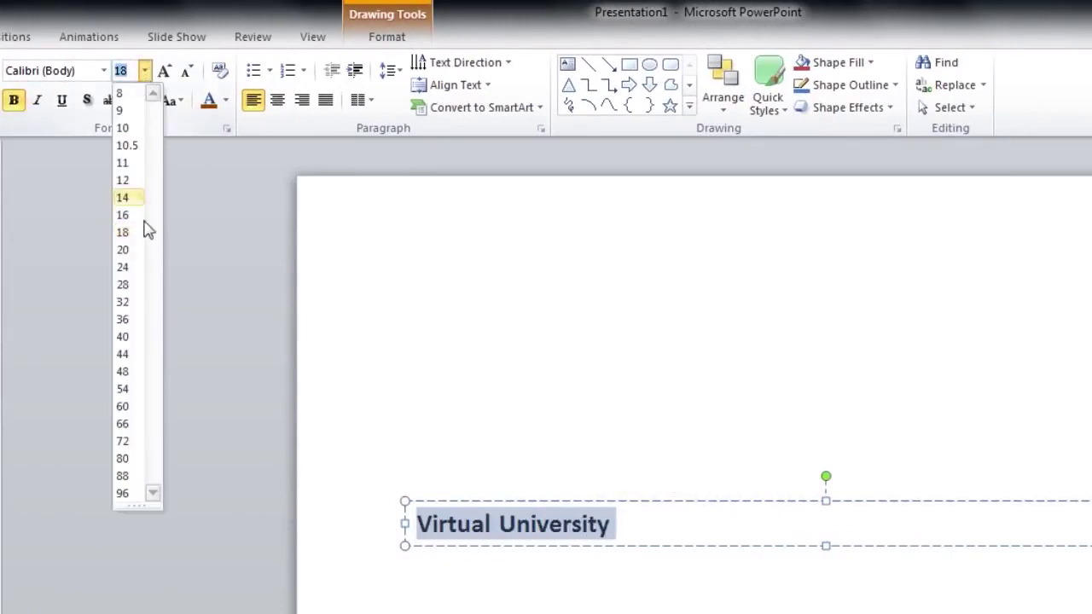
{"action": "left_click", "coordinate": [128, 337]}
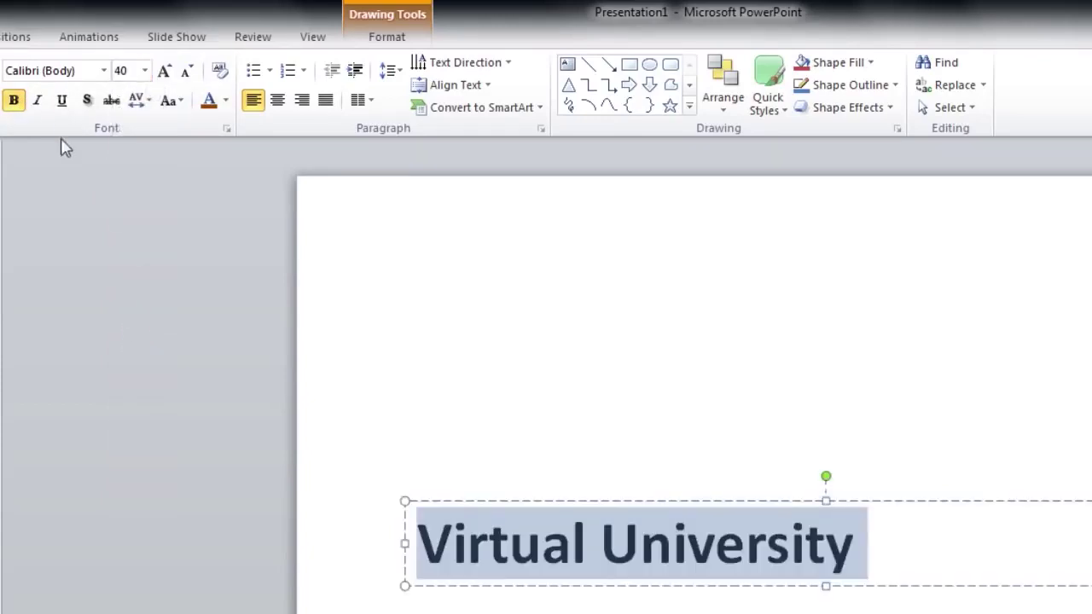
{"action": "left_click", "coordinate": [61, 101]}
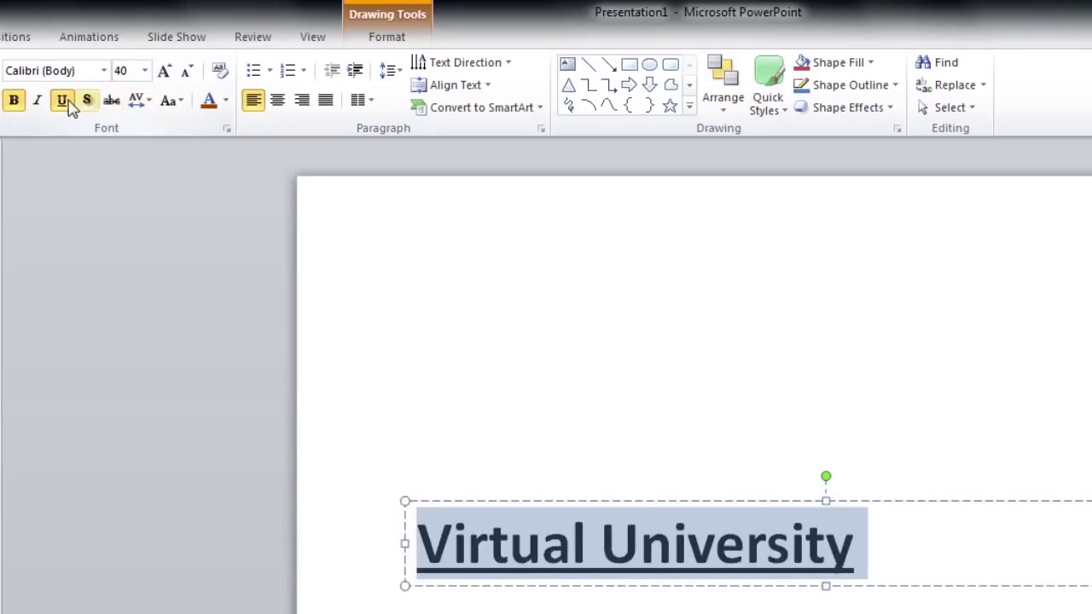
{"action": "left_click", "coordinate": [39, 100]}
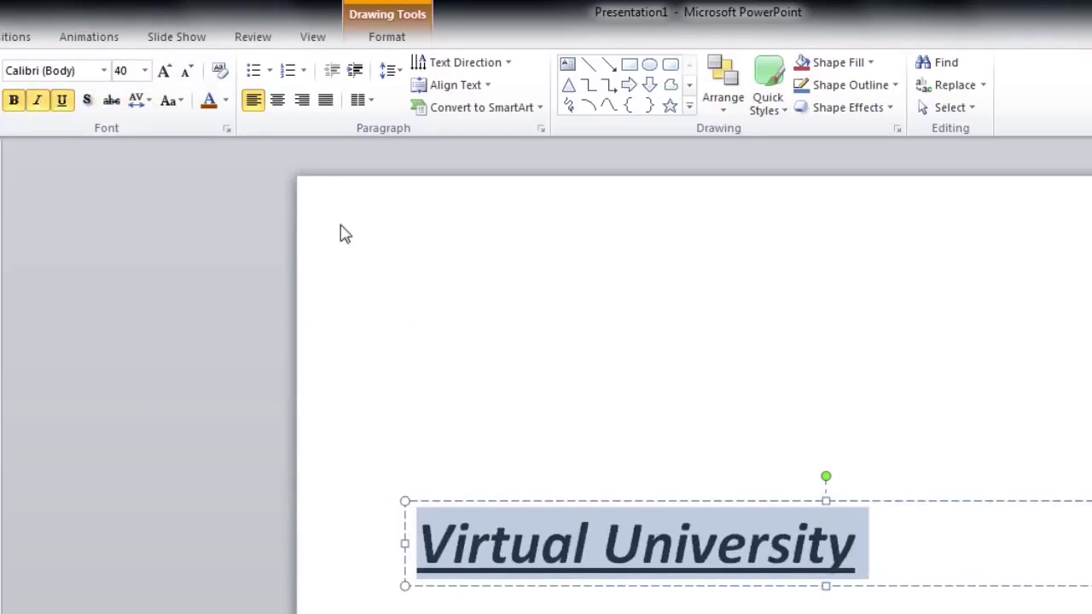
{"action": "left_click", "coordinate": [226, 101]}
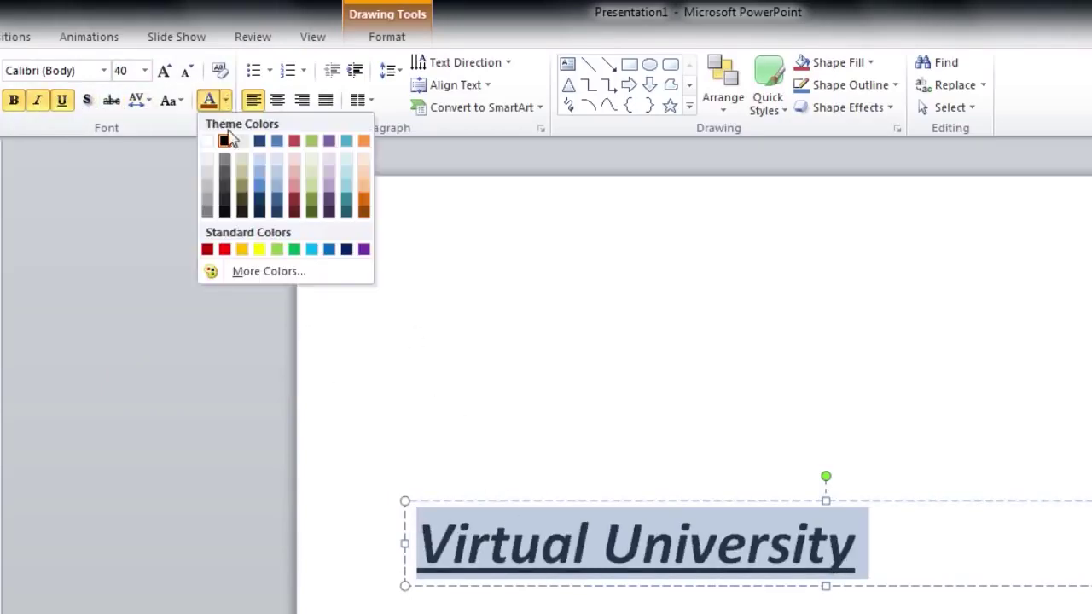
{"action": "left_click", "coordinate": [225, 249]}
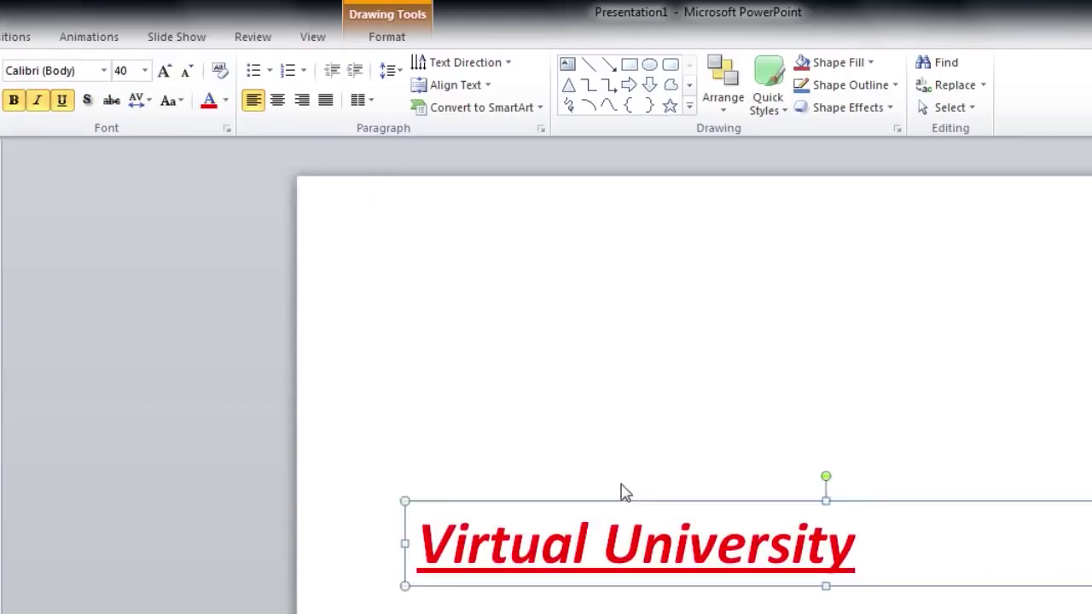
{"action": "left_click", "coordinate": [220, 75]}
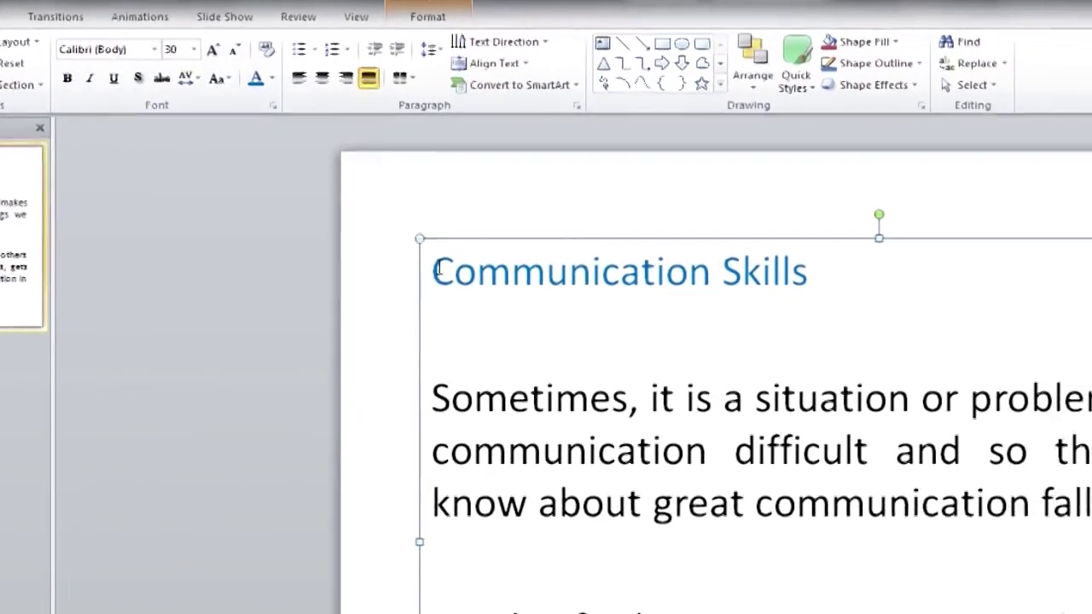
Make the Communication Skills title bold.
{"action": "left_click_drag", "start_coordinate": [397, 268], "coordinate": [768, 288]}
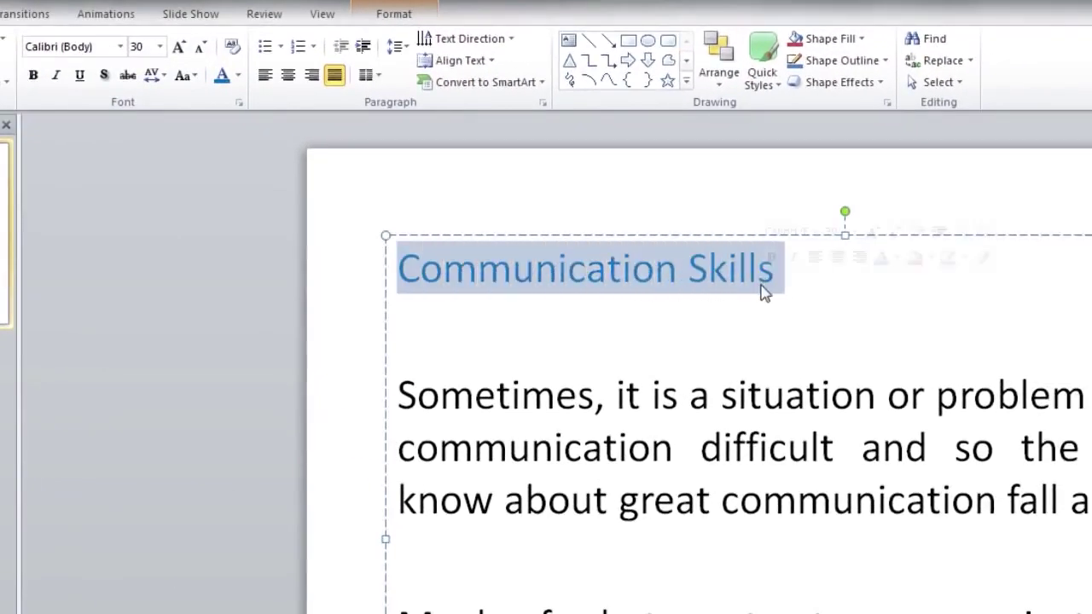
{"action": "left_click", "coordinate": [34, 76]}
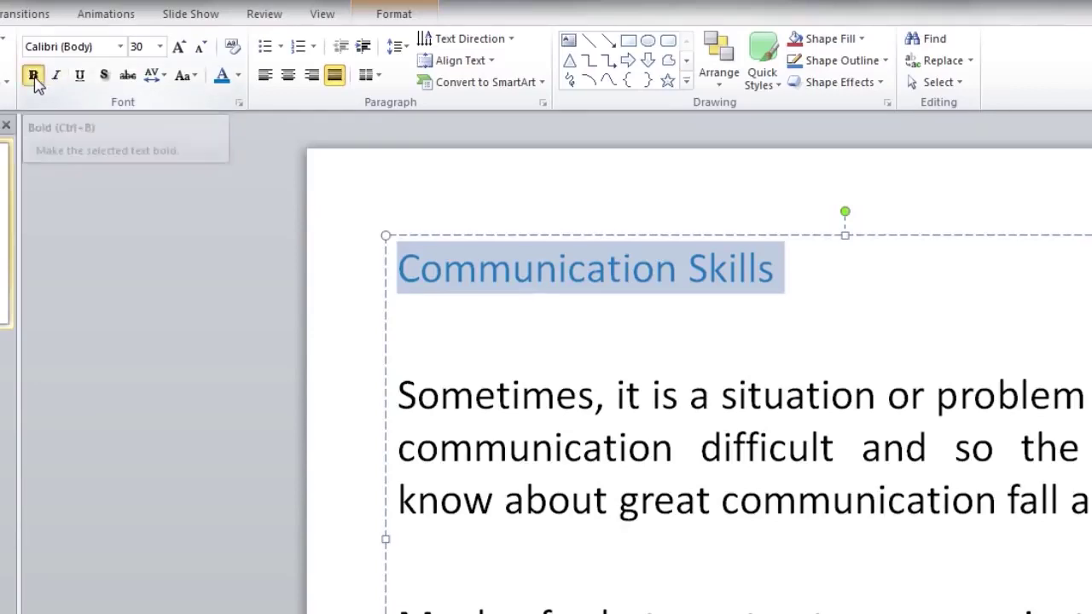
{"action": "left_click", "coordinate": [36, 81]}
{"action": "left_click", "coordinate": [36, 82]}
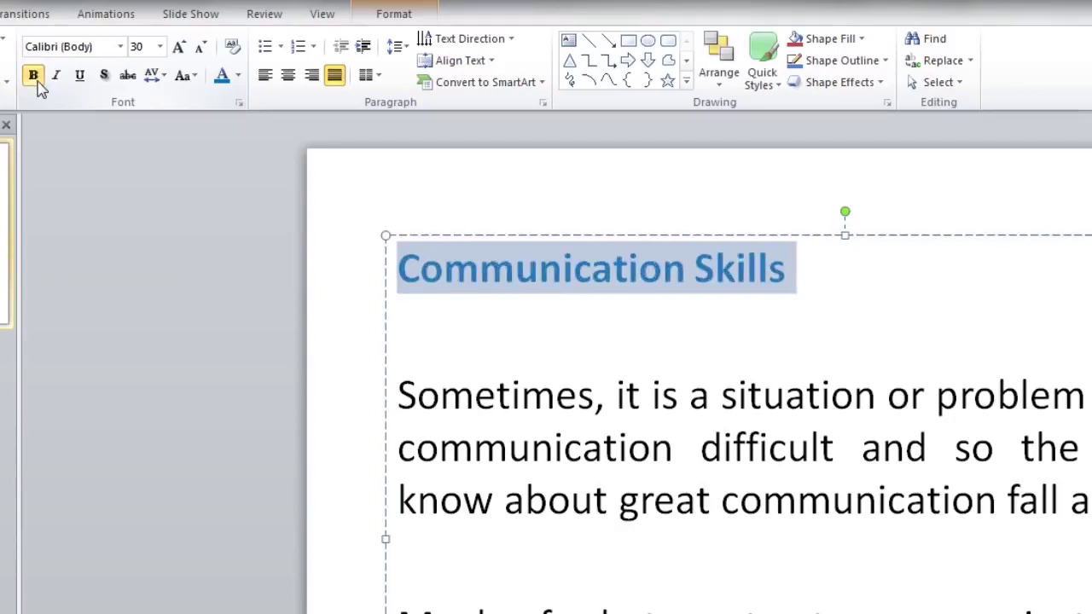
Bold the phrase 'it is a situation or problem' and the third-line word 'communication'.
{"action": "left_click_drag", "start_coordinate": [493, 287], "coordinate": [853, 305]}
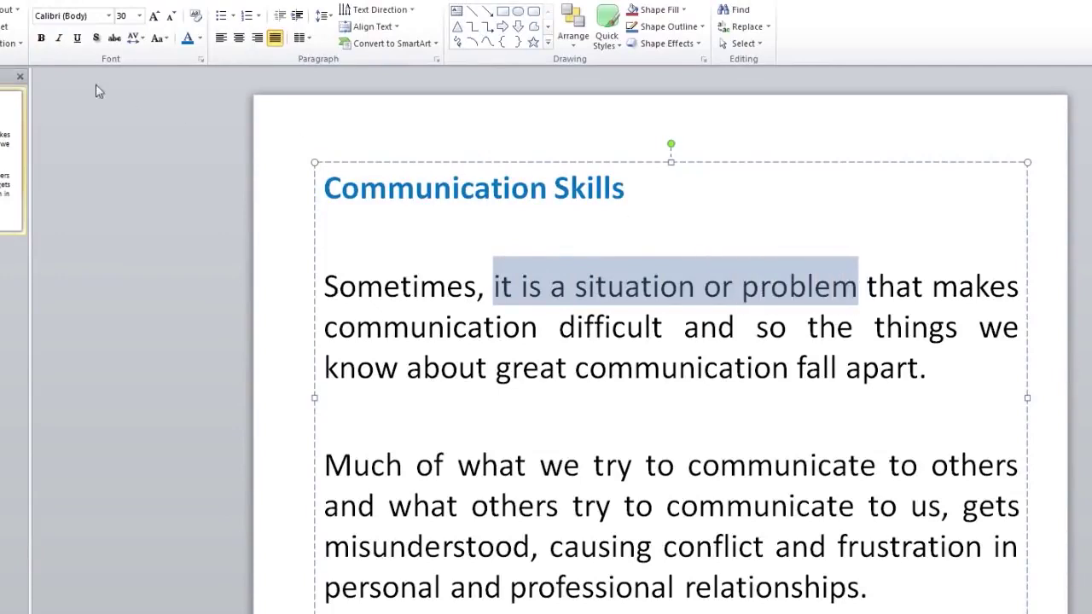
{"action": "left_click", "coordinate": [41, 37]}
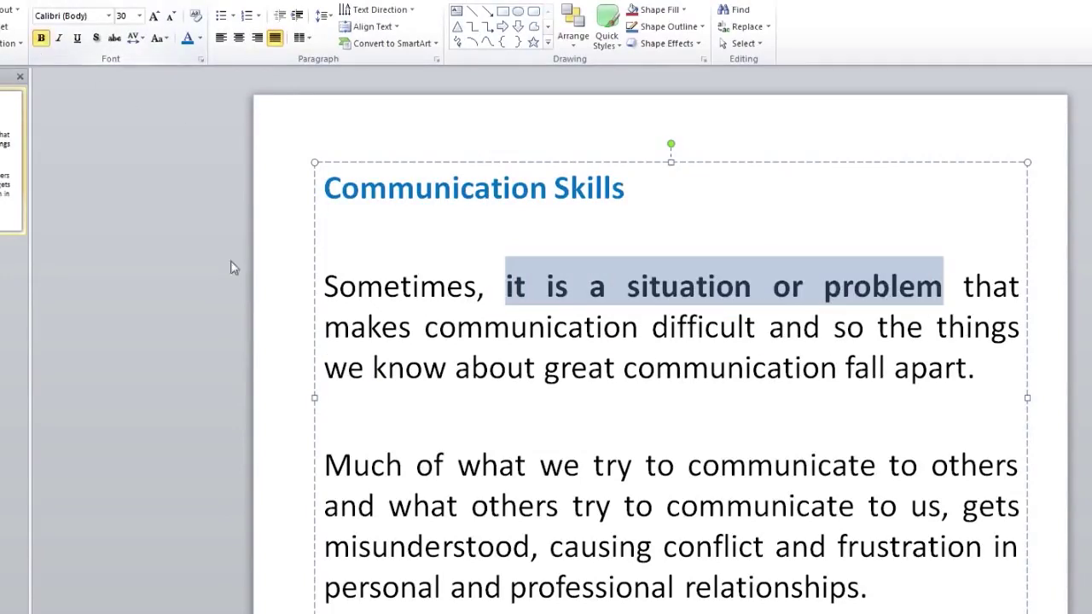
{"action": "left_click_drag", "start_coordinate": [623, 367], "coordinate": [843, 367]}
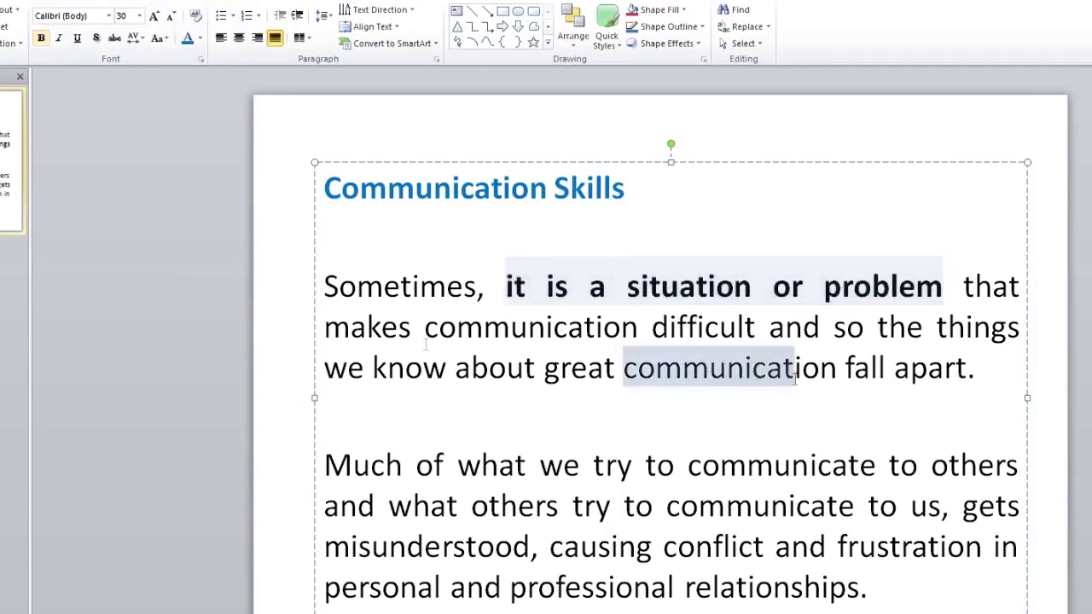
{"action": "left_click", "coordinate": [41, 38]}
{"action": "left_click", "coordinate": [729, 367]}
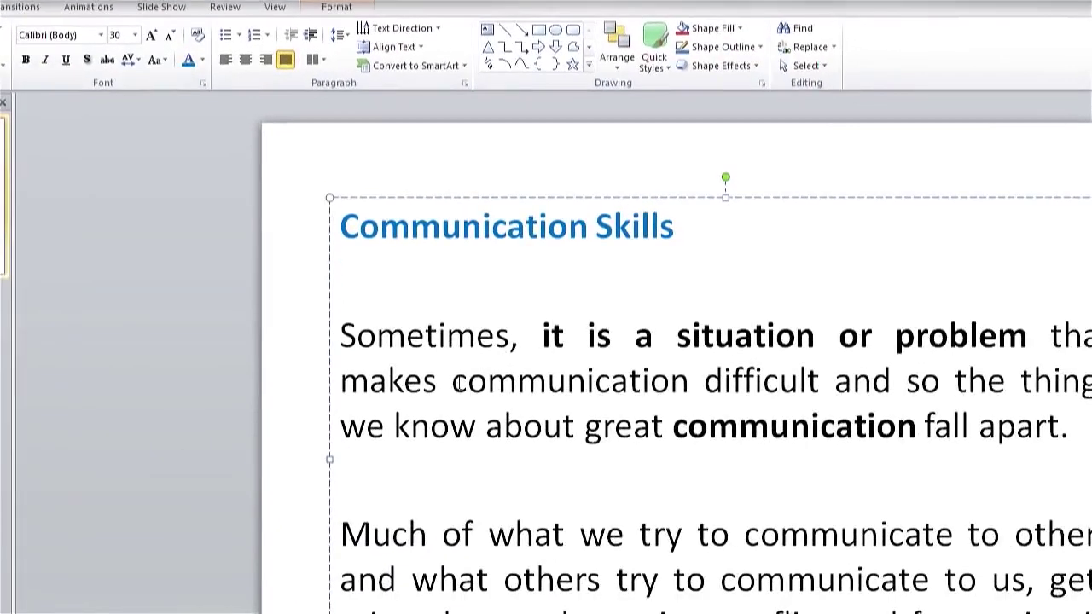
Italicize 'communication' on the second line and the opening word 'Sometimes'.
{"action": "left_click_drag", "start_coordinate": [452, 382], "coordinate": [691, 388]}
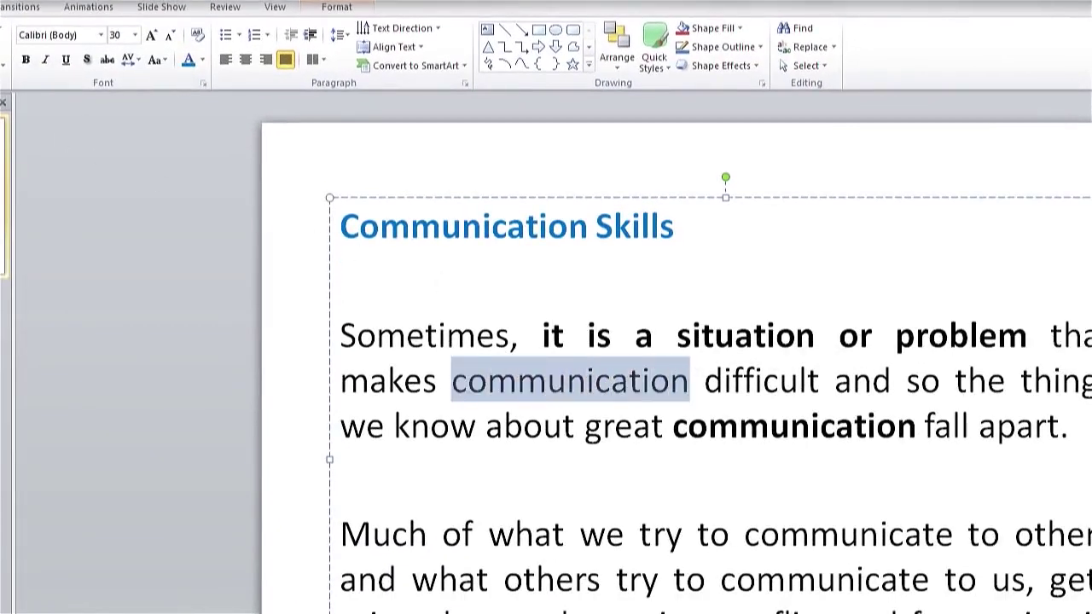
{"action": "left_click", "coordinate": [45, 61]}
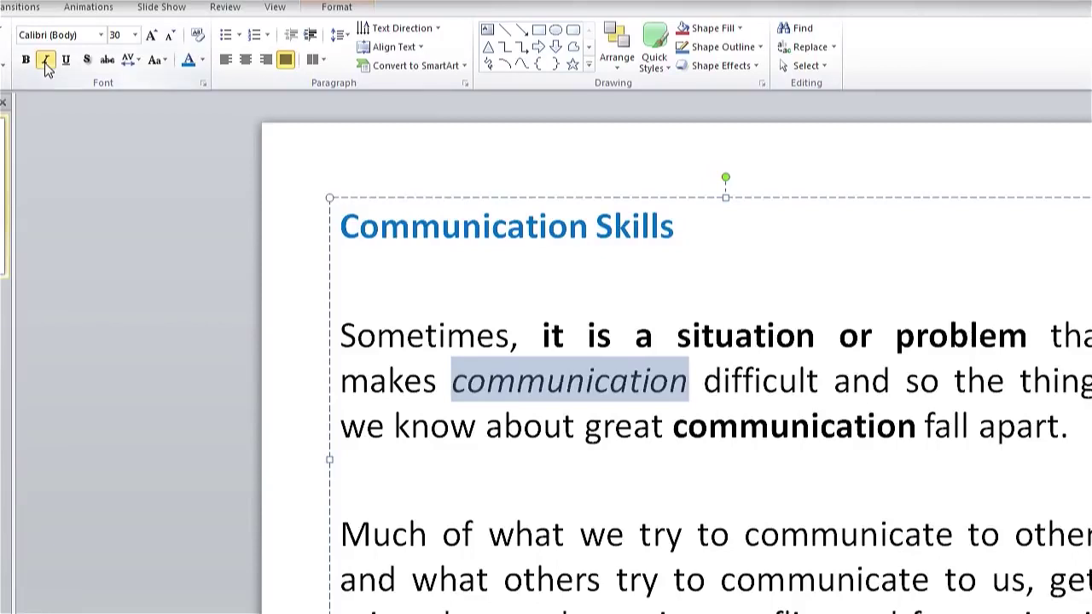
{"action": "left_click_drag", "start_coordinate": [339, 339], "coordinate": [508, 345]}
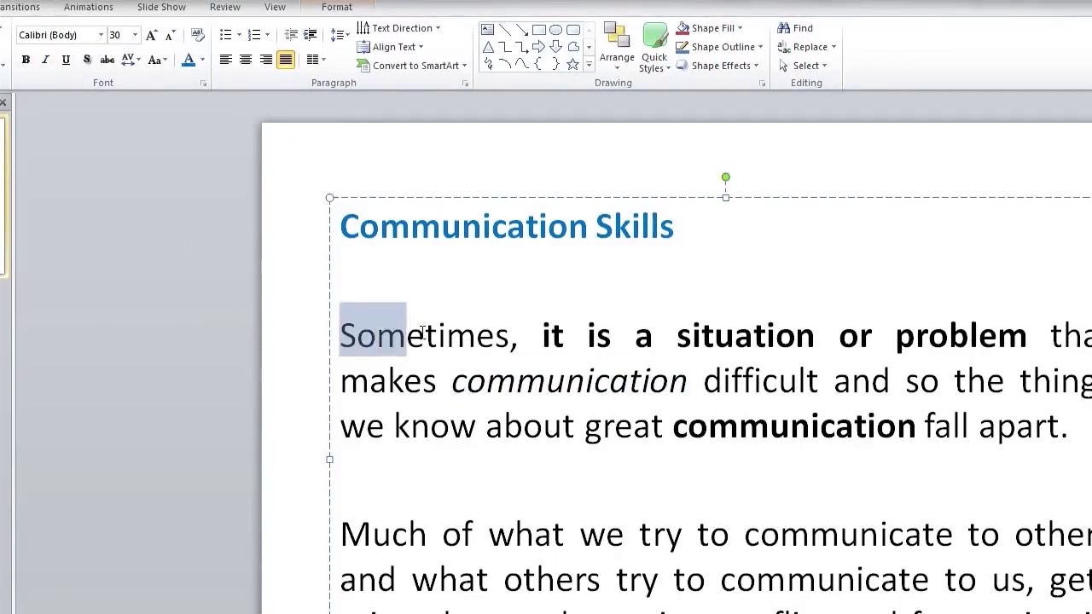
{"action": "left_click", "coordinate": [46, 60]}
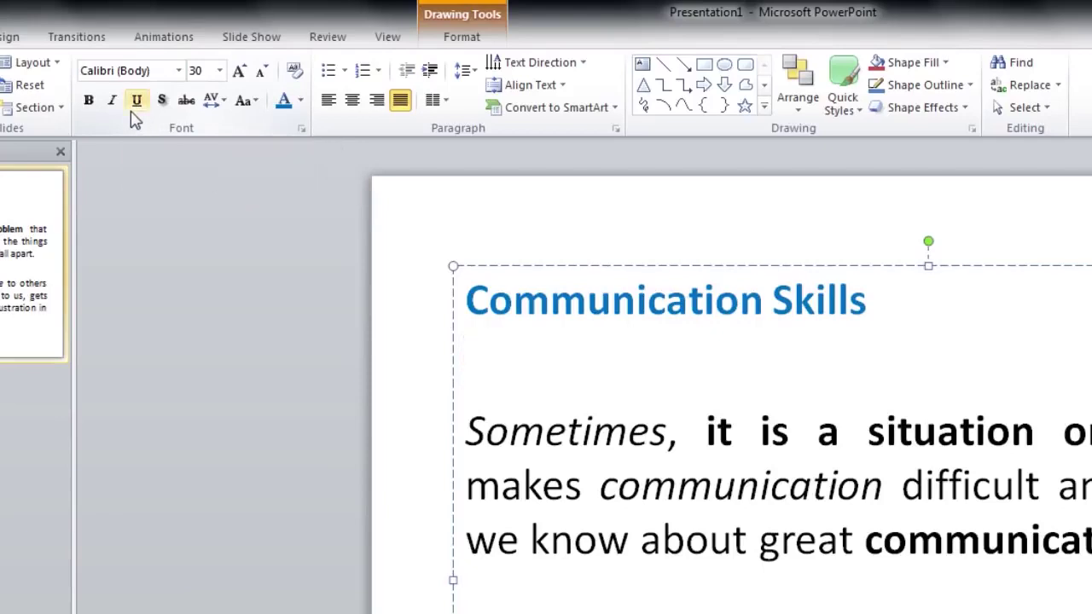
Underline the Communication Skills title.
{"action": "left_click_drag", "start_coordinate": [465, 300], "coordinate": [830, 329]}
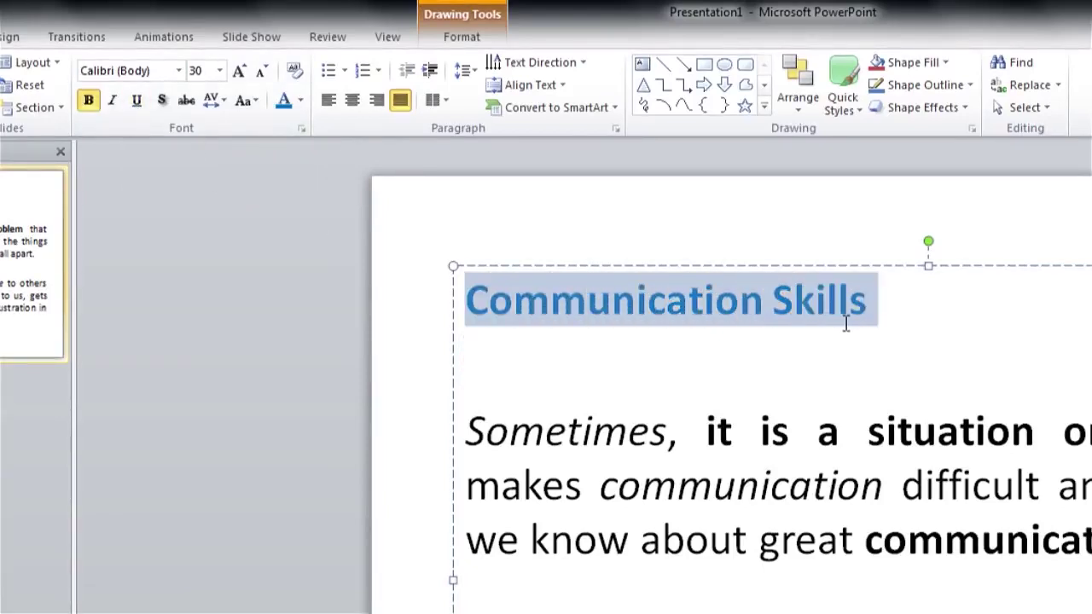
{"action": "left_click", "coordinate": [138, 102]}
{"action": "left_click", "coordinate": [487, 338]}
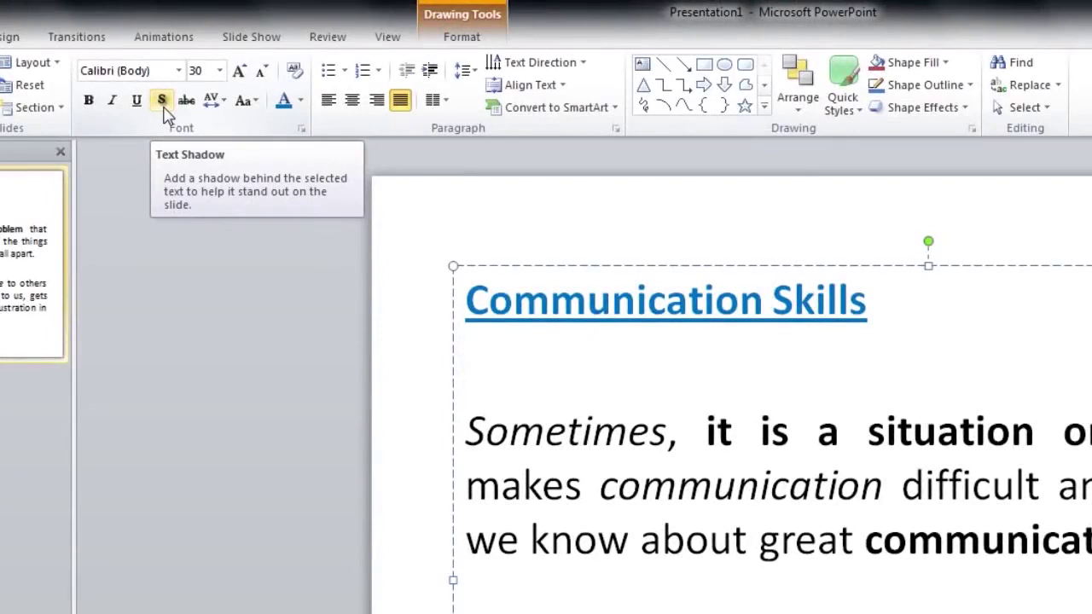
Add a text shadow to the Communication Skills title and to the word 'Sometimes'.
{"action": "left_click", "coordinate": [466, 300]}
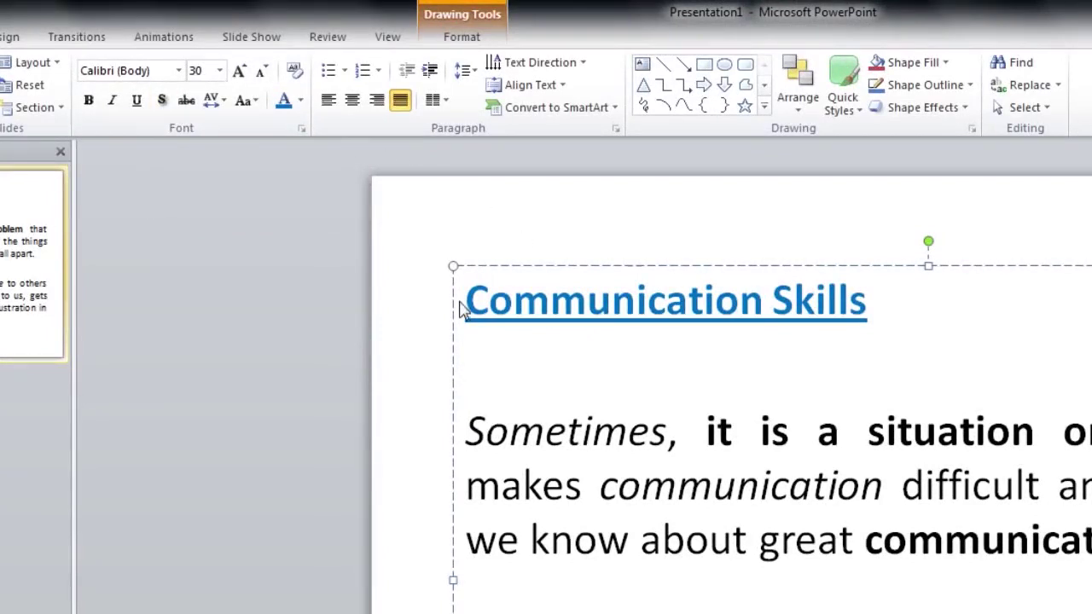
{"action": "left_click_drag", "start_coordinate": [466, 300], "coordinate": [874, 301]}
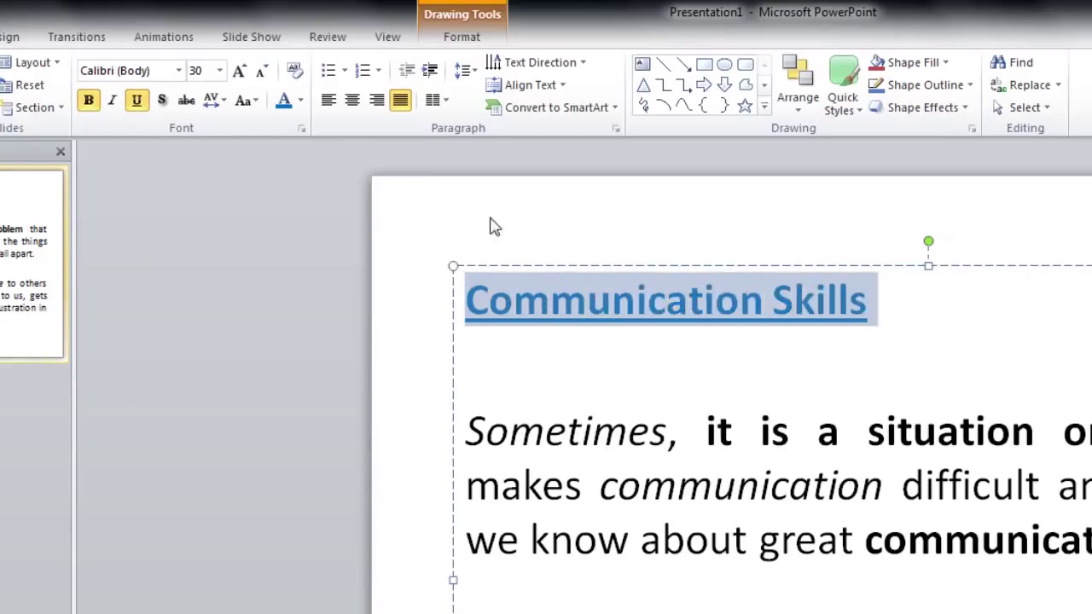
{"action": "left_click", "coordinate": [161, 101]}
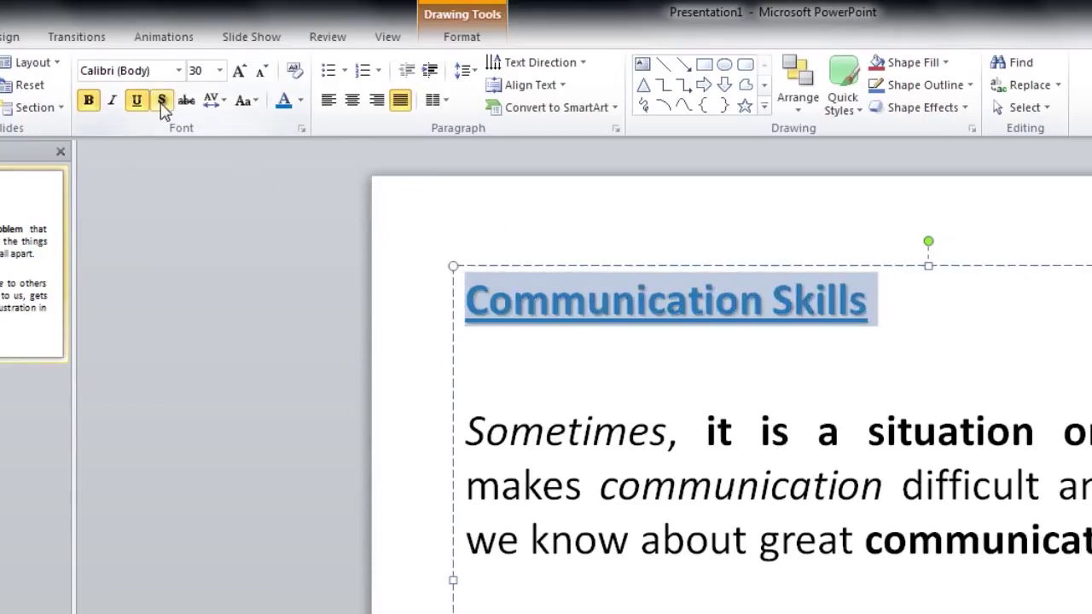
{"action": "left_click", "coordinate": [552, 322]}
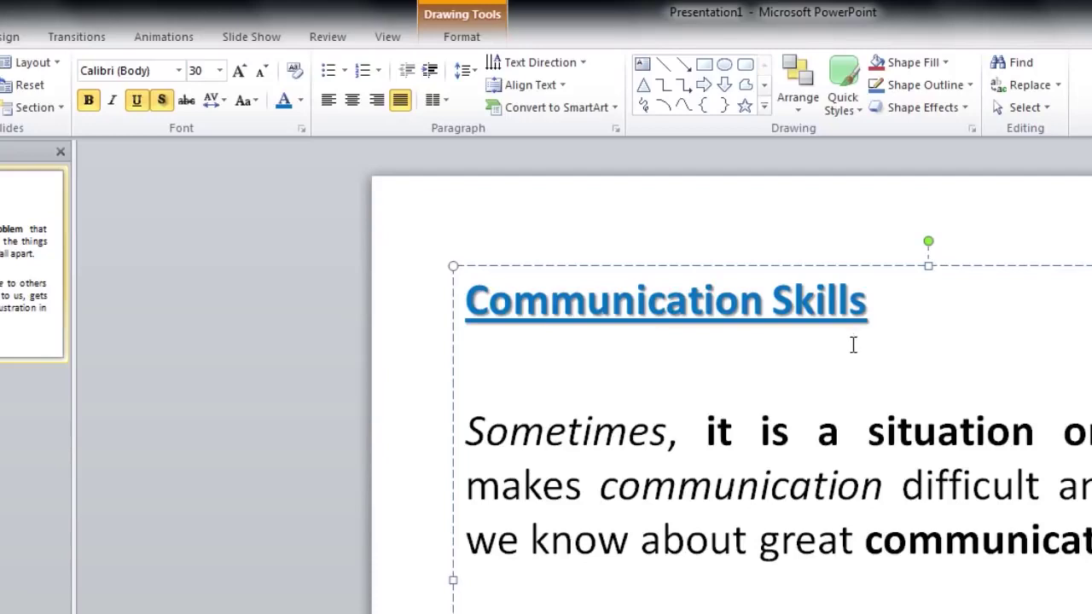
{"action": "left_click_drag", "start_coordinate": [476, 425], "coordinate": [673, 424]}
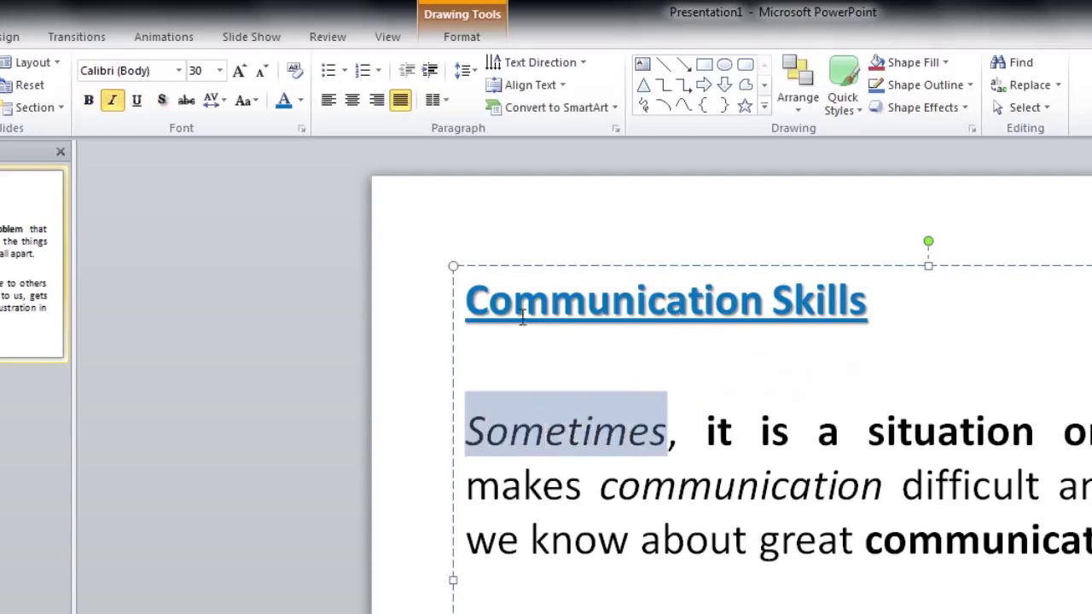
{"action": "left_click", "coordinate": [161, 100]}
{"action": "left_click", "coordinate": [620, 482]}
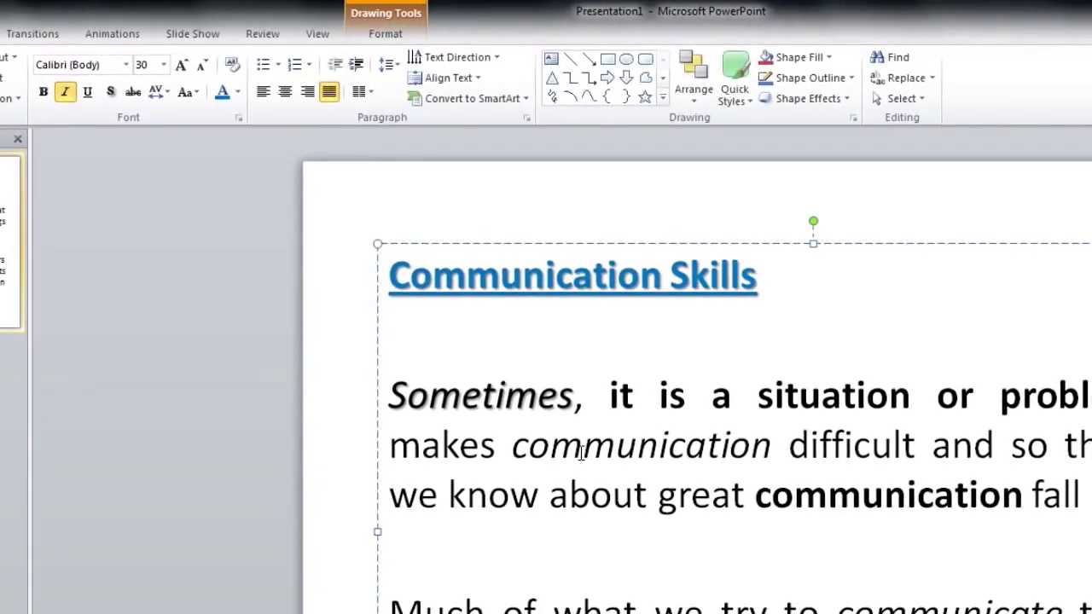
Strike through the second-line word 'communication', then select the word 'misunderstood'.
{"action": "left_click", "coordinate": [592, 384]}
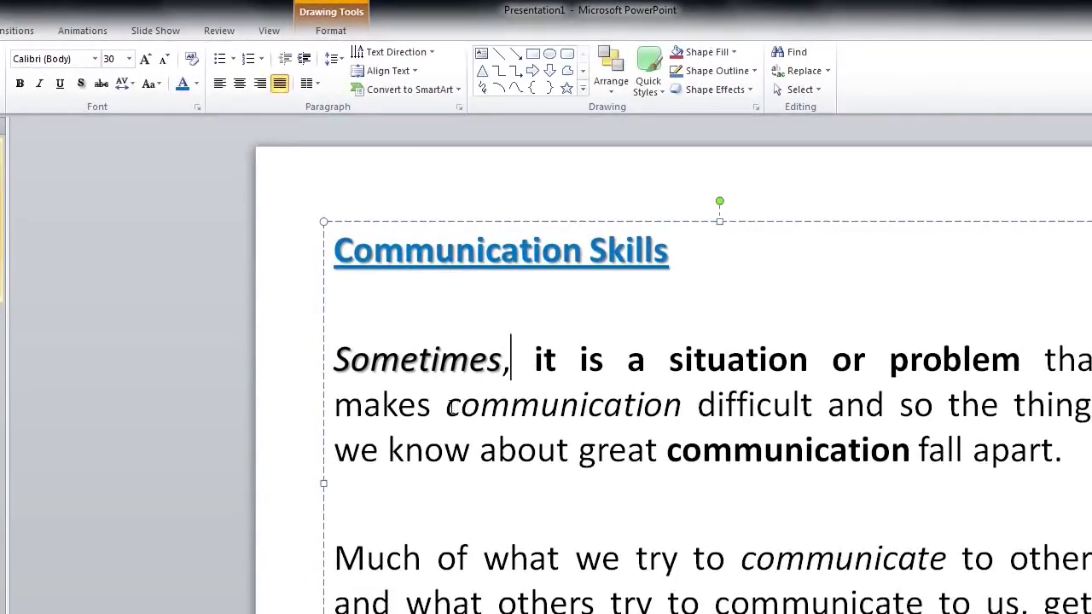
{"action": "left_click_drag", "start_coordinate": [446, 405], "coordinate": [677, 413]}
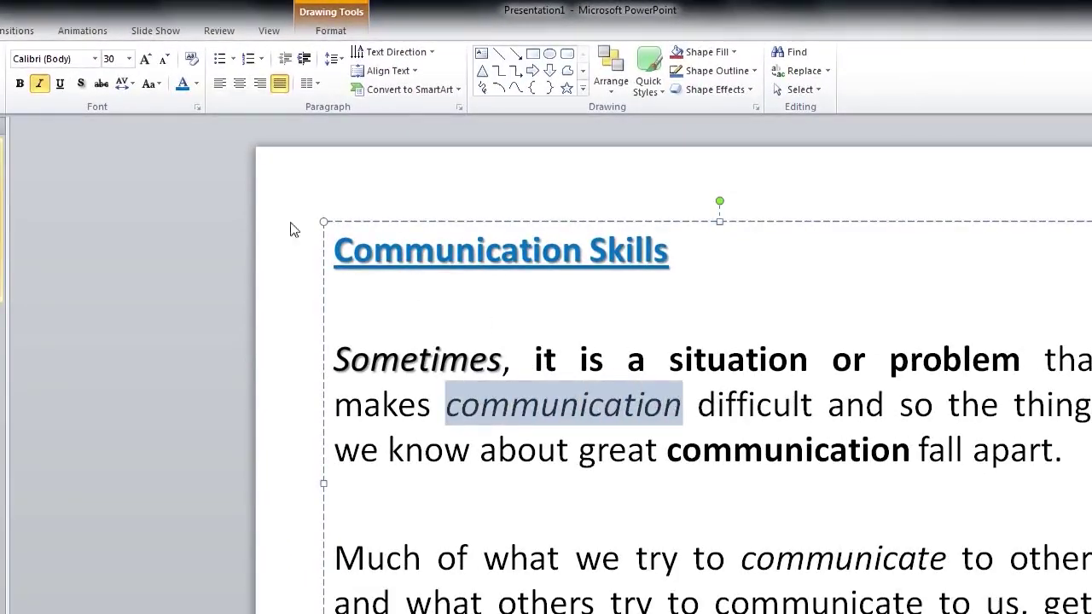
{"action": "left_click", "coordinate": [100, 82]}
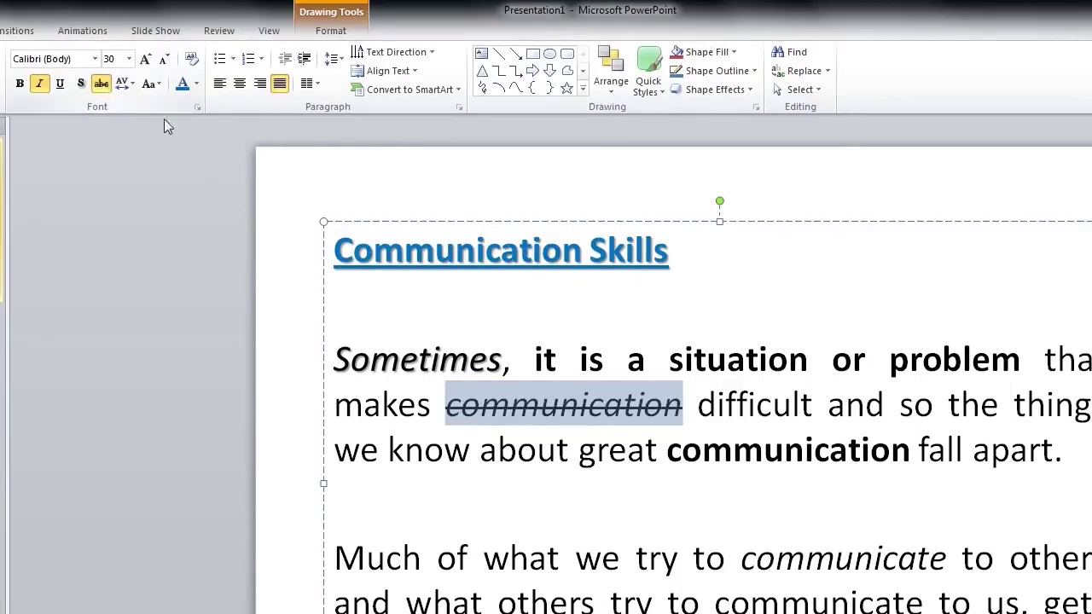
{"action": "left_click", "coordinate": [460, 456]}
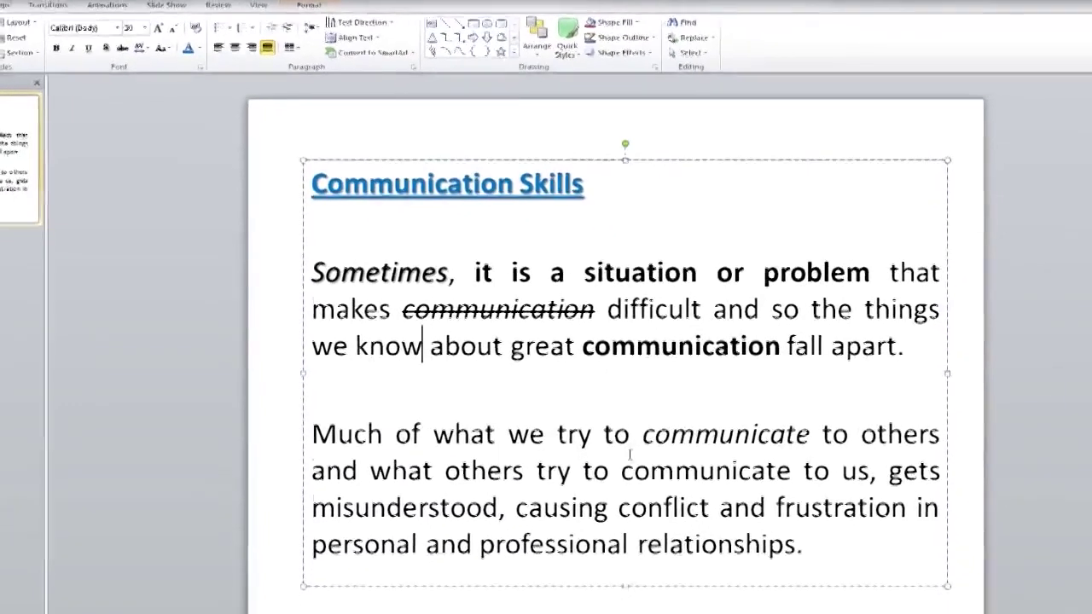
{"action": "left_click_drag", "start_coordinate": [310, 497], "coordinate": [493, 497]}
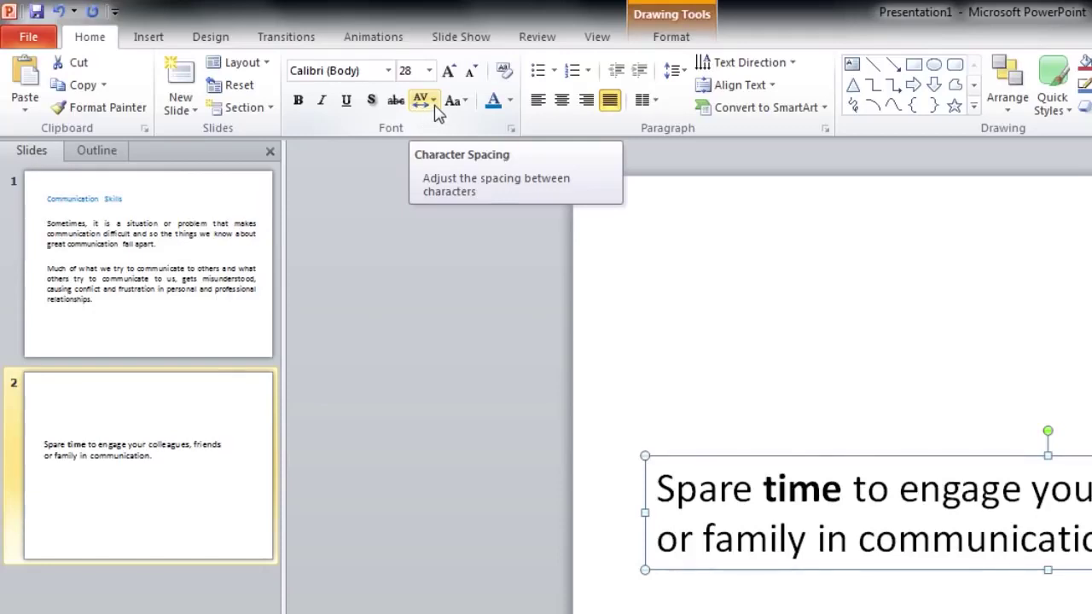
{"action": "left_click", "coordinate": [434, 104]}
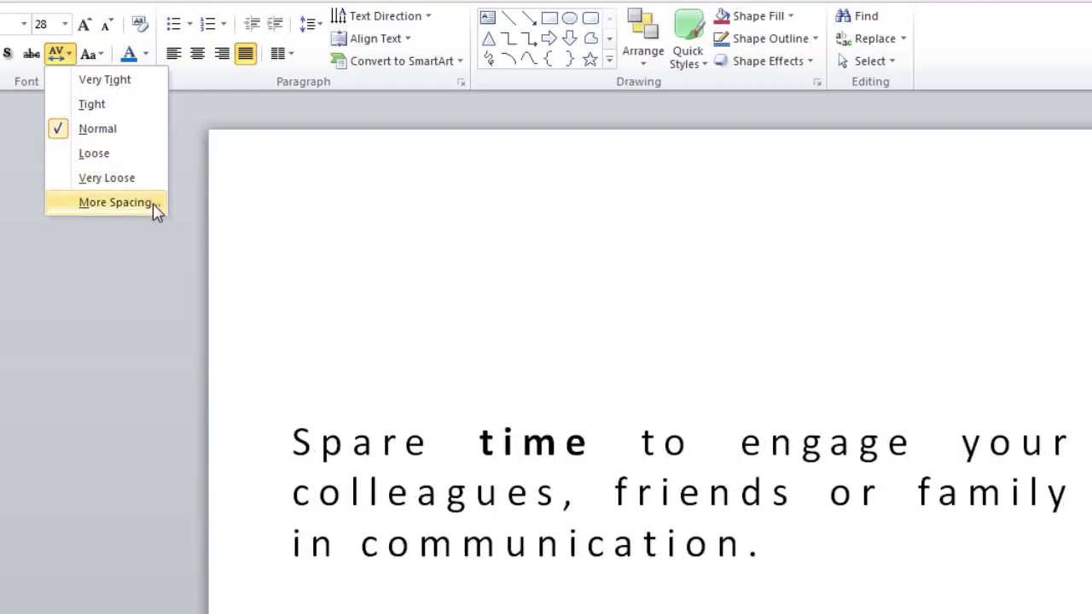
{"action": "left_click", "coordinate": [107, 131]}
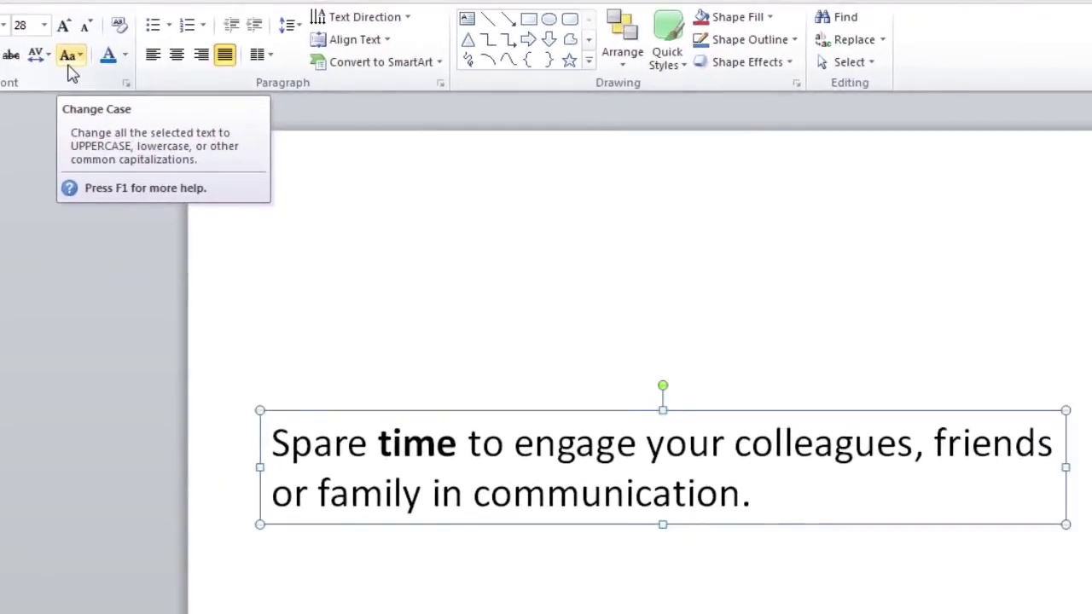
{"action": "left_click", "coordinate": [69, 61]}
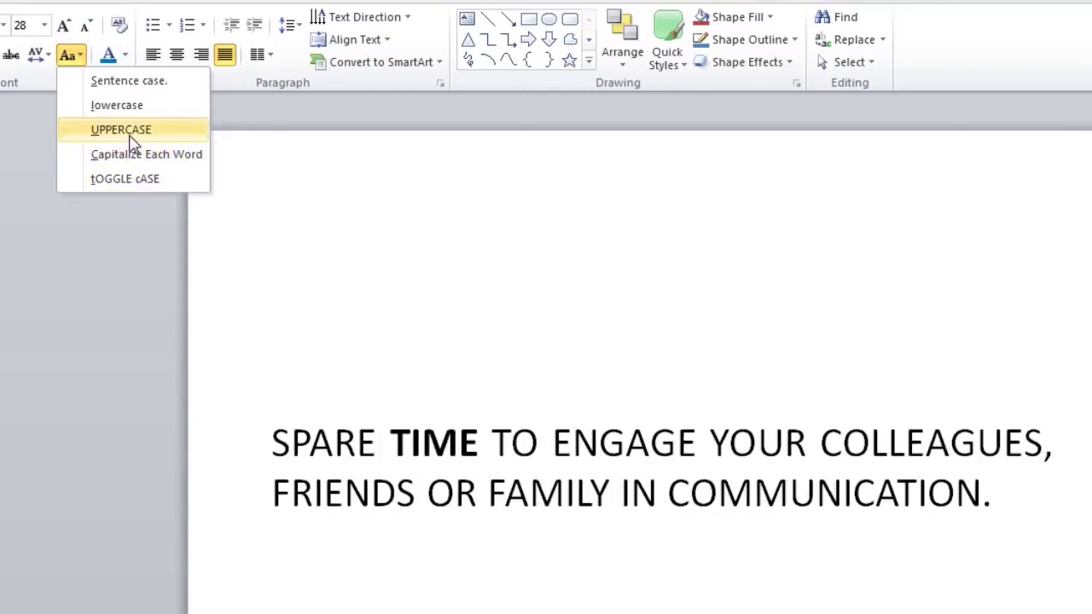
{"action": "left_click", "coordinate": [110, 83]}
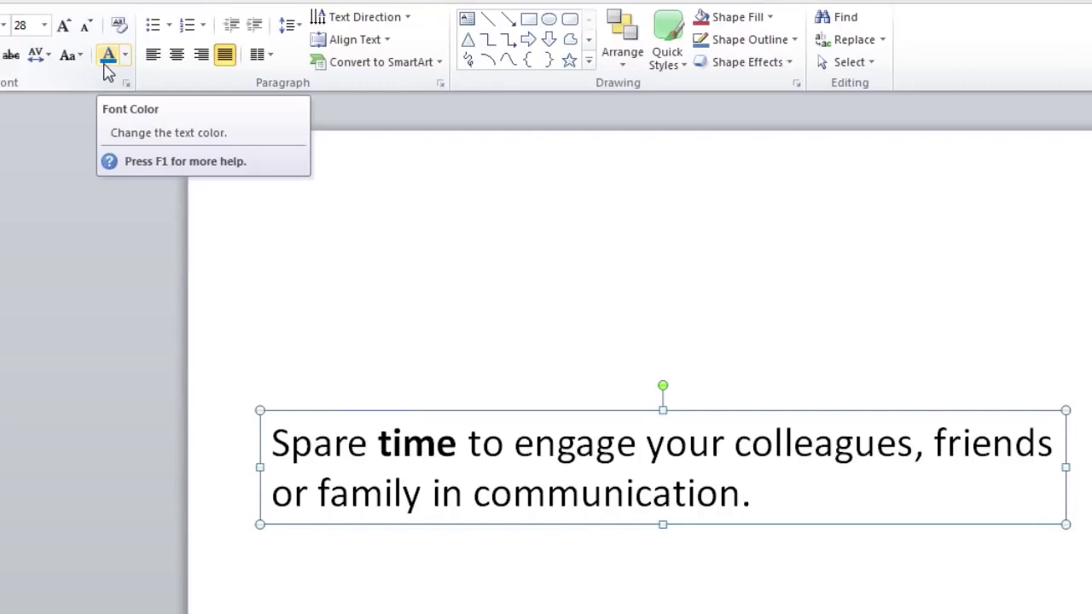
Colour the slide 2 sentence with the standard red font colour.
{"action": "left_click", "coordinate": [125, 64]}
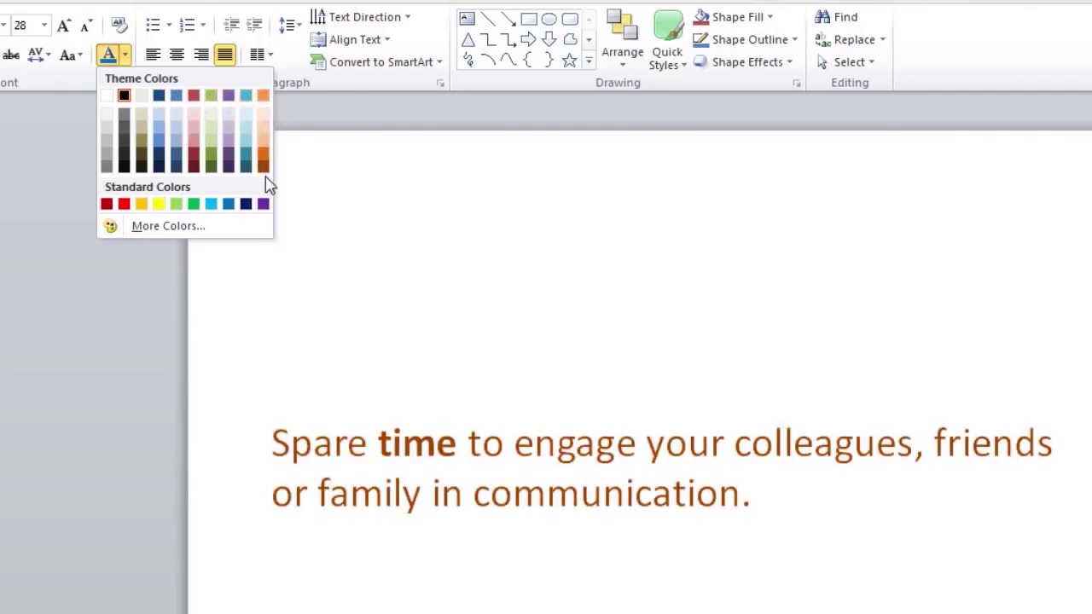
{"action": "left_click", "coordinate": [123, 204]}
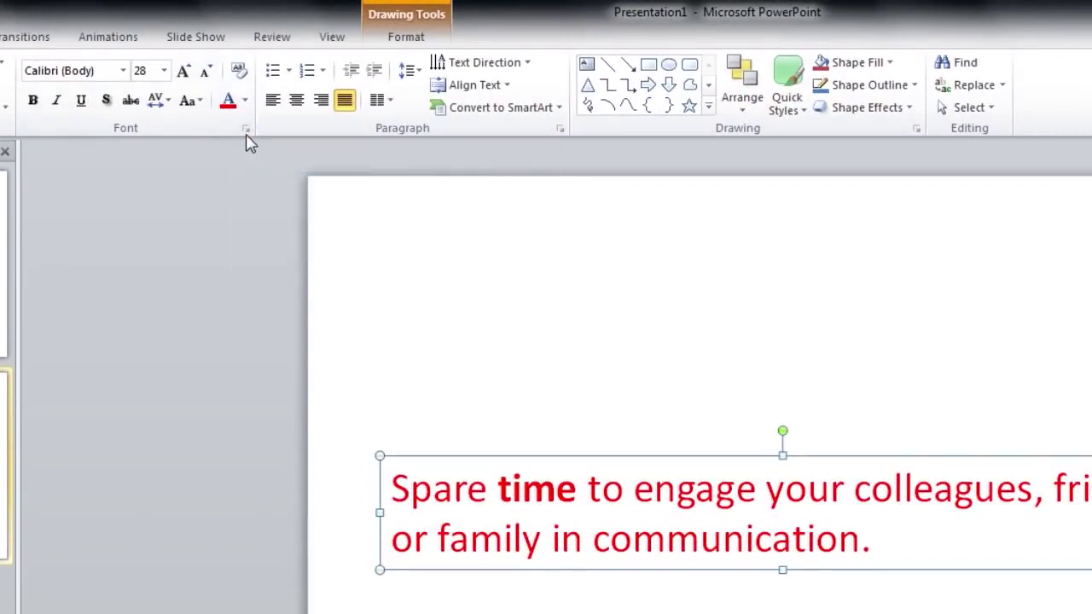
Open the Font dialog and browse its character spacing, font and style options without changing them.
{"action": "left_click", "coordinate": [246, 130]}
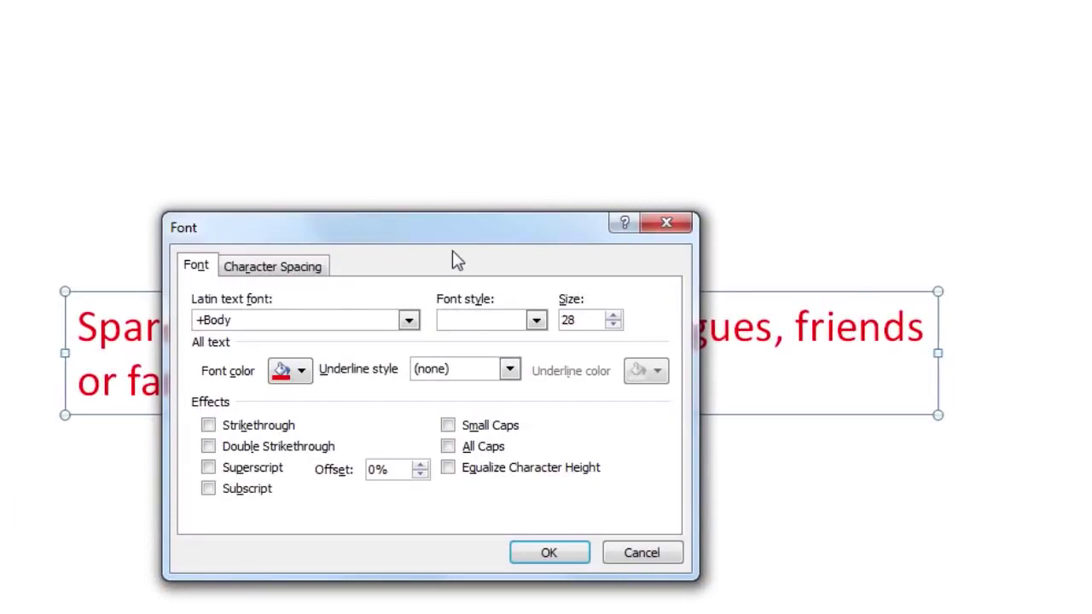
{"action": "left_click", "coordinate": [312, 268]}
{"action": "left_click", "coordinate": [329, 305]}
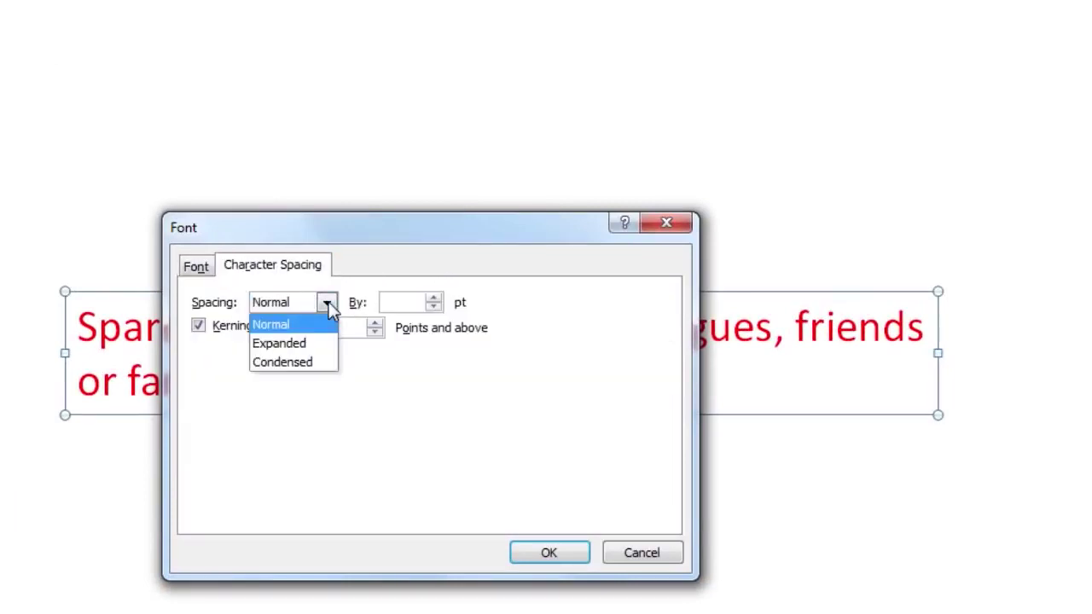
{"action": "left_click", "coordinate": [328, 307]}
{"action": "left_click", "coordinate": [200, 272]}
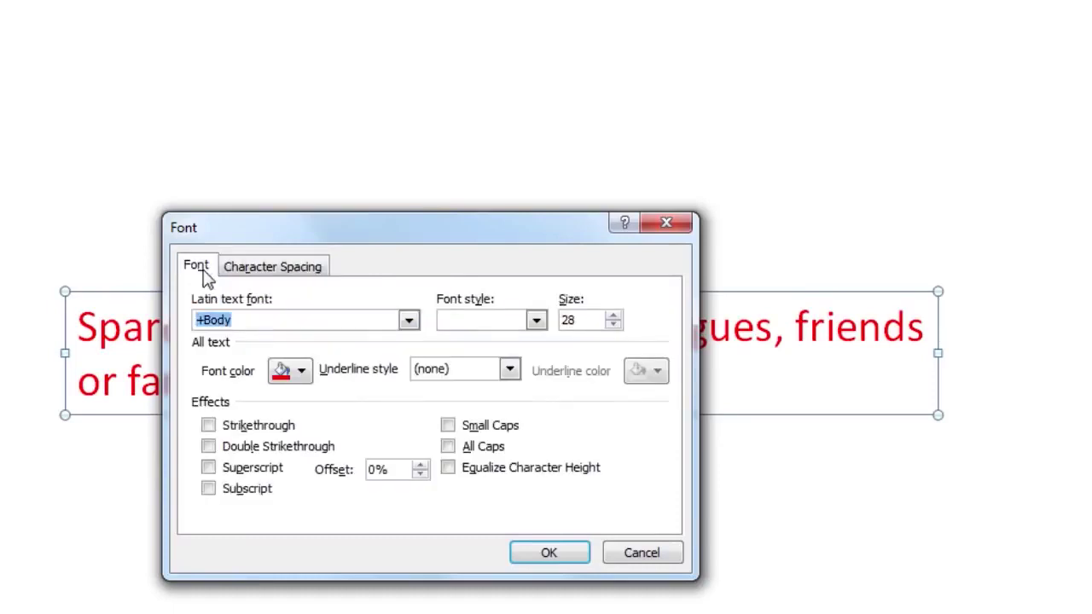
{"action": "left_click", "coordinate": [411, 329]}
{"action": "left_click", "coordinate": [413, 333]}
{"action": "left_click", "coordinate": [536, 324]}
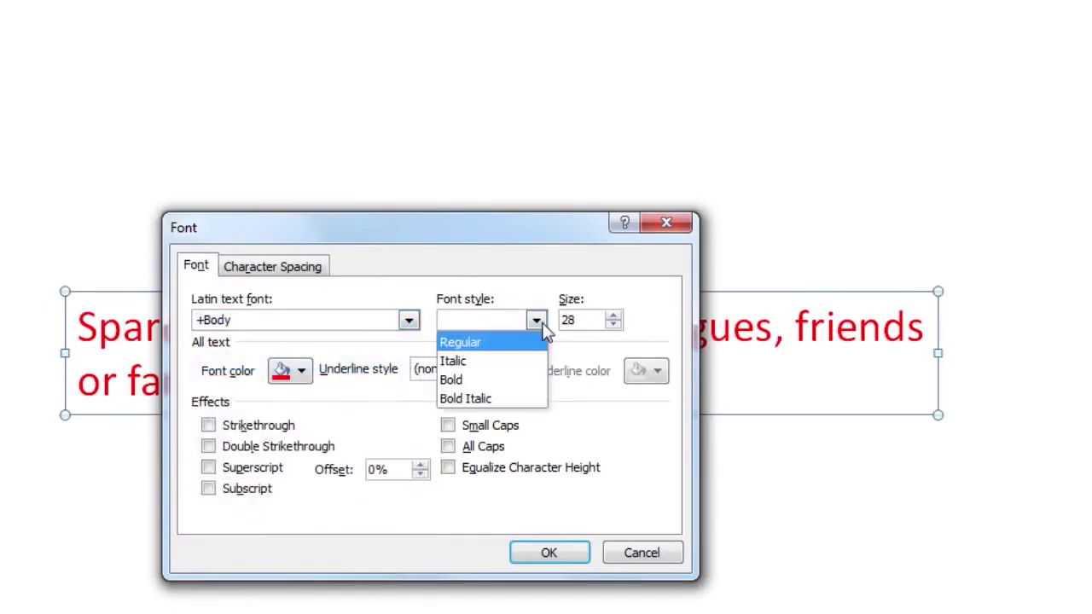
{"action": "left_click", "coordinate": [540, 327]}
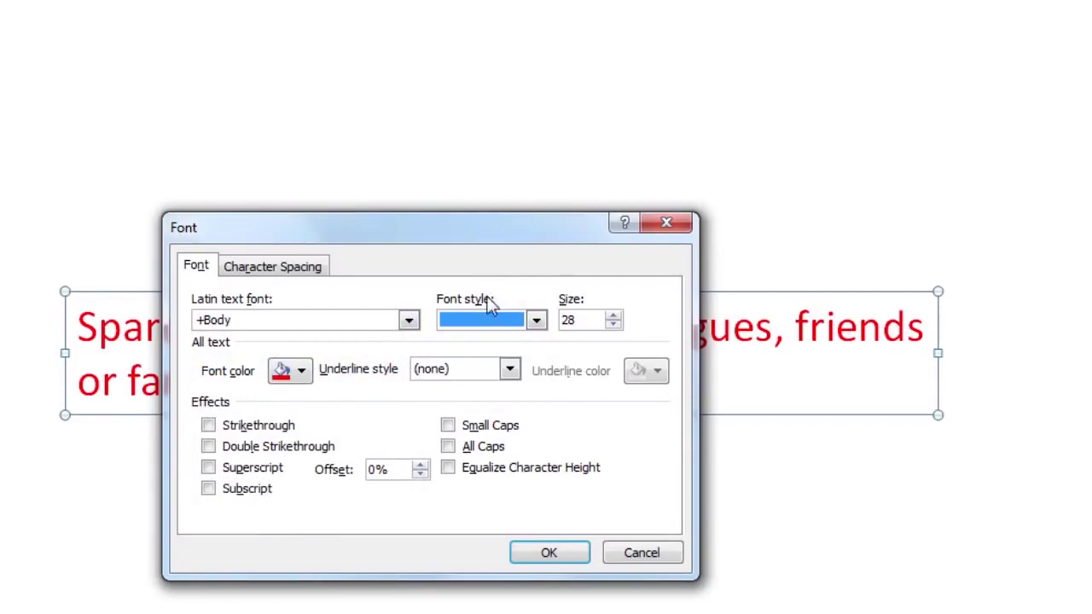
Set a red long-dash underline and superscript in the Font dialog.
{"action": "left_click", "coordinate": [508, 368]}
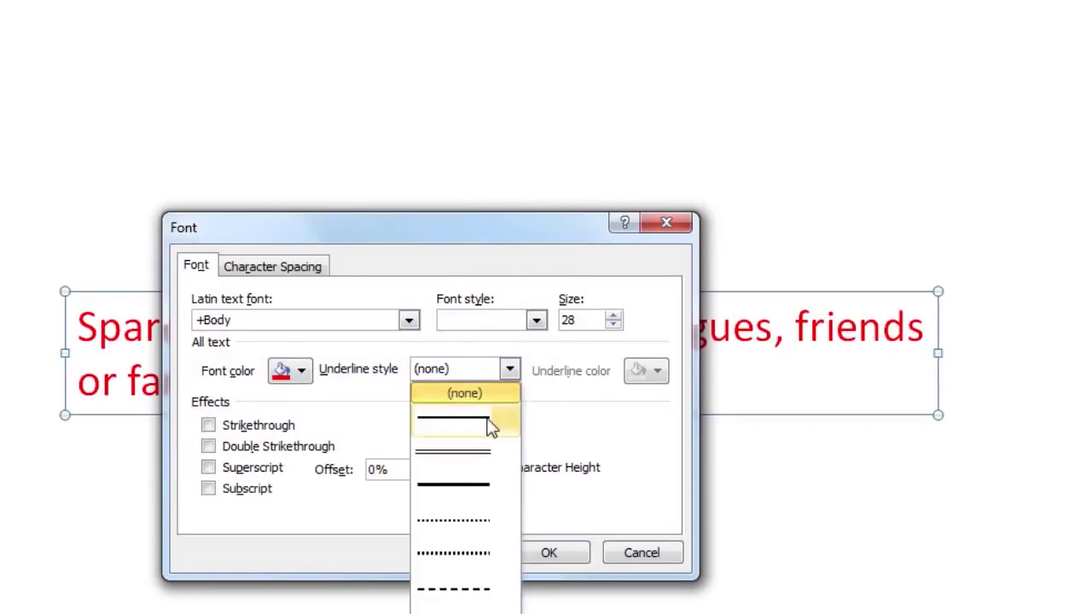
{"action": "left_click", "coordinate": [482, 452]}
{"action": "left_click", "coordinate": [509, 368]}
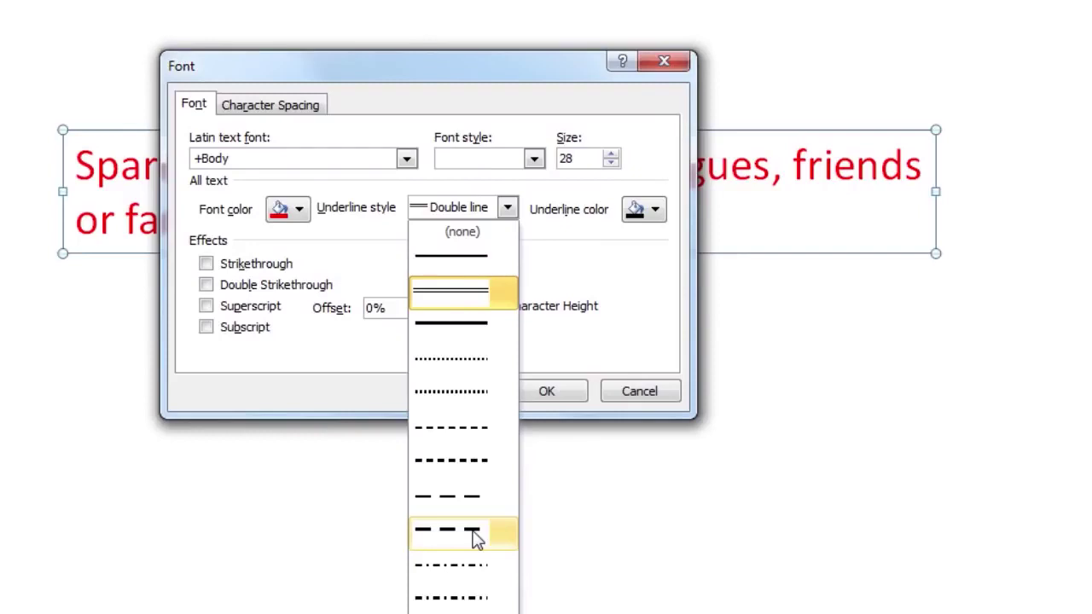
{"action": "left_click", "coordinate": [475, 538]}
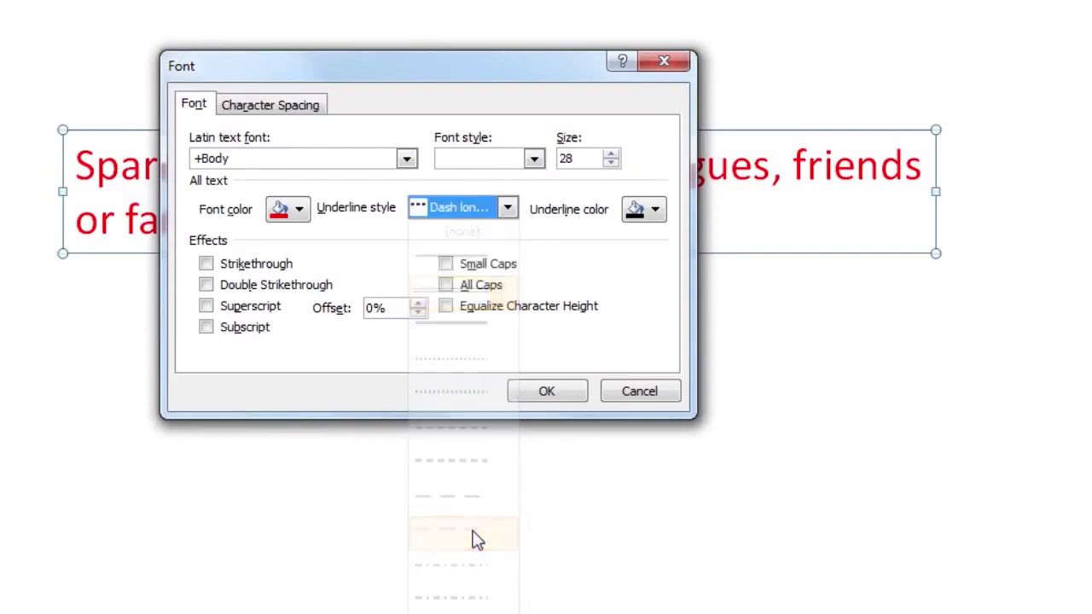
{"action": "left_click", "coordinate": [654, 210]}
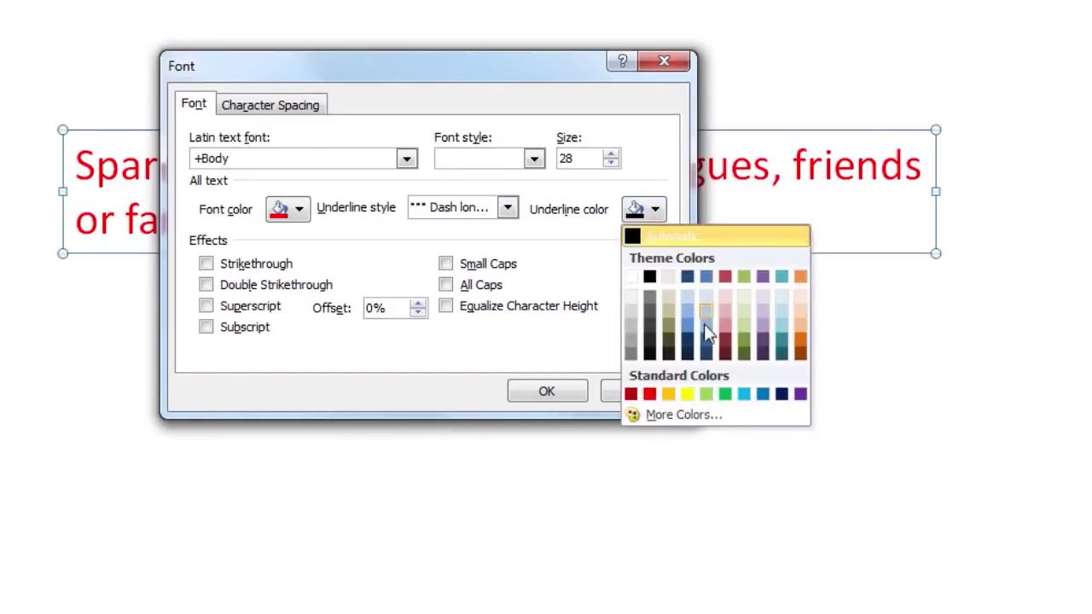
{"action": "left_click", "coordinate": [726, 345]}
{"action": "left_click", "coordinate": [655, 211]}
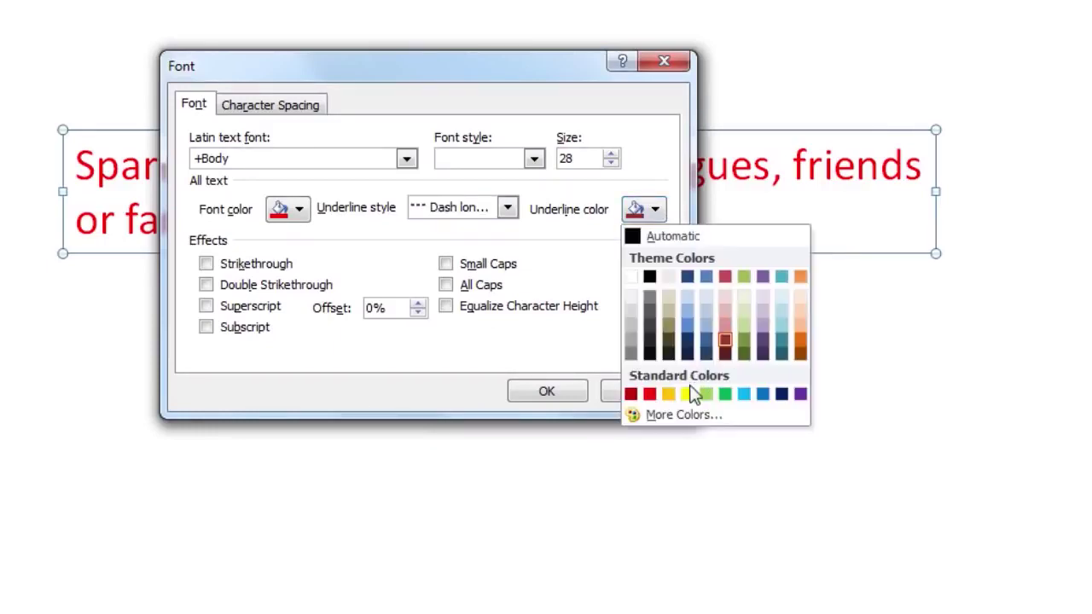
{"action": "left_click", "coordinate": [649, 393]}
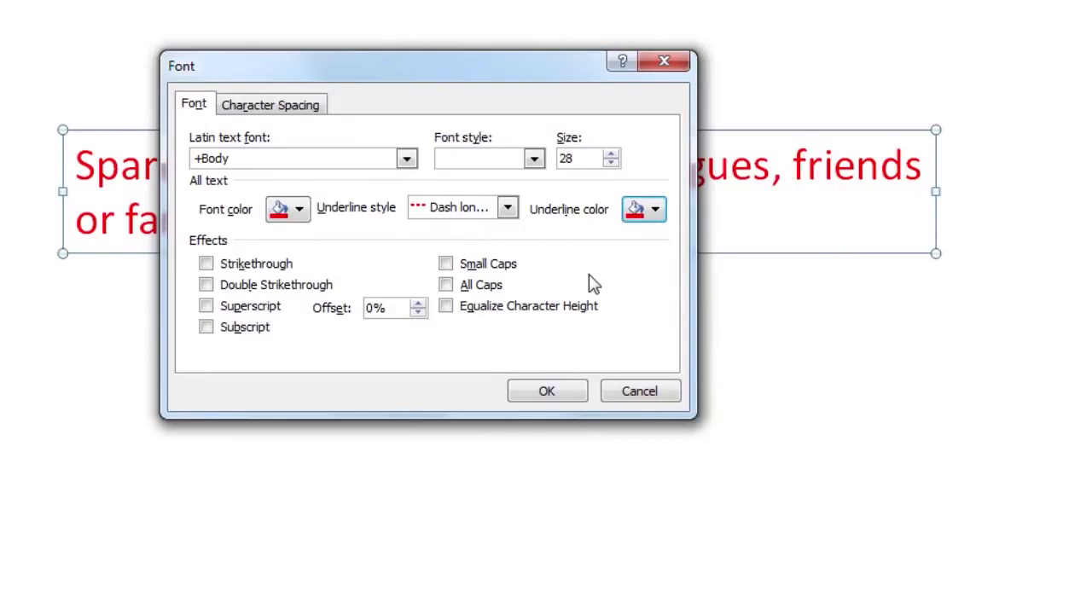
{"action": "left_click", "coordinate": [207, 307]}
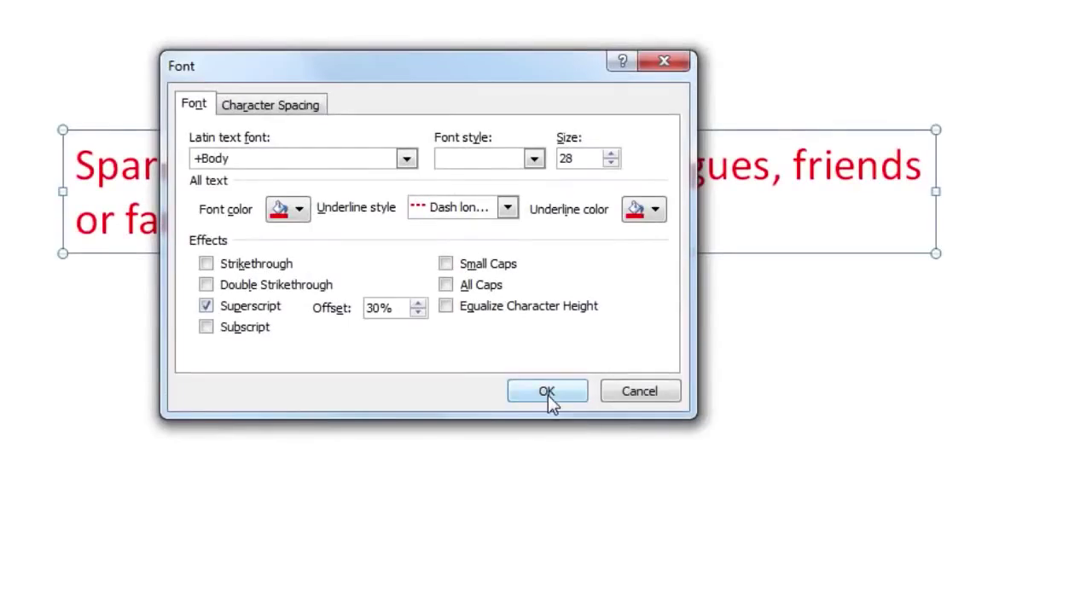
Apply the red long-dash underline and superscript settings with OK.
{"action": "left_click", "coordinate": [547, 393]}
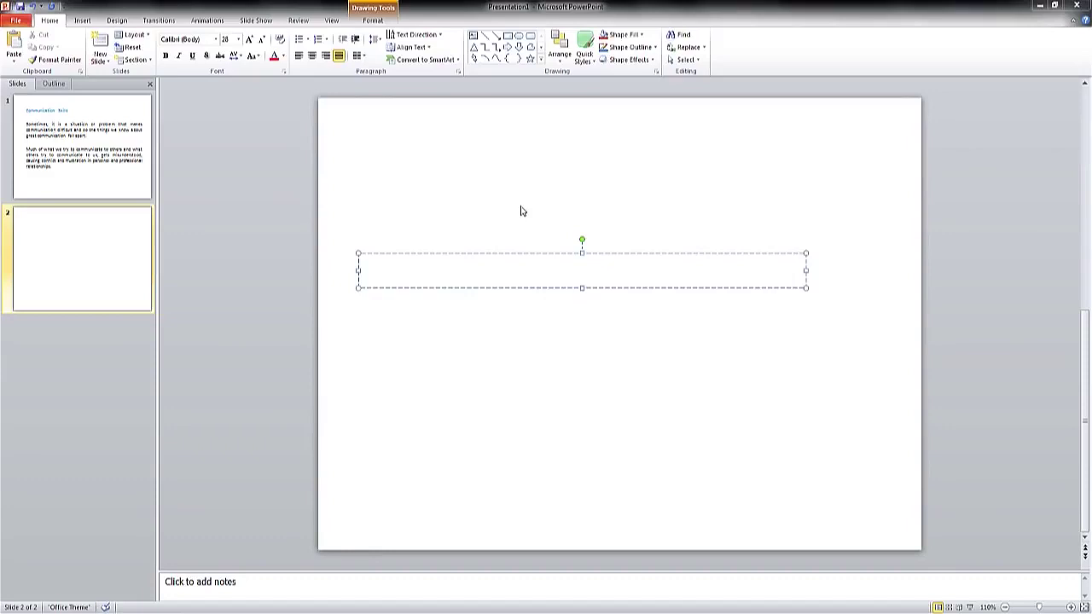
Type 'Virtual Uneversity of Pakistan' into the empty text box on slide 2.
{"action": "type", "text": "V"}
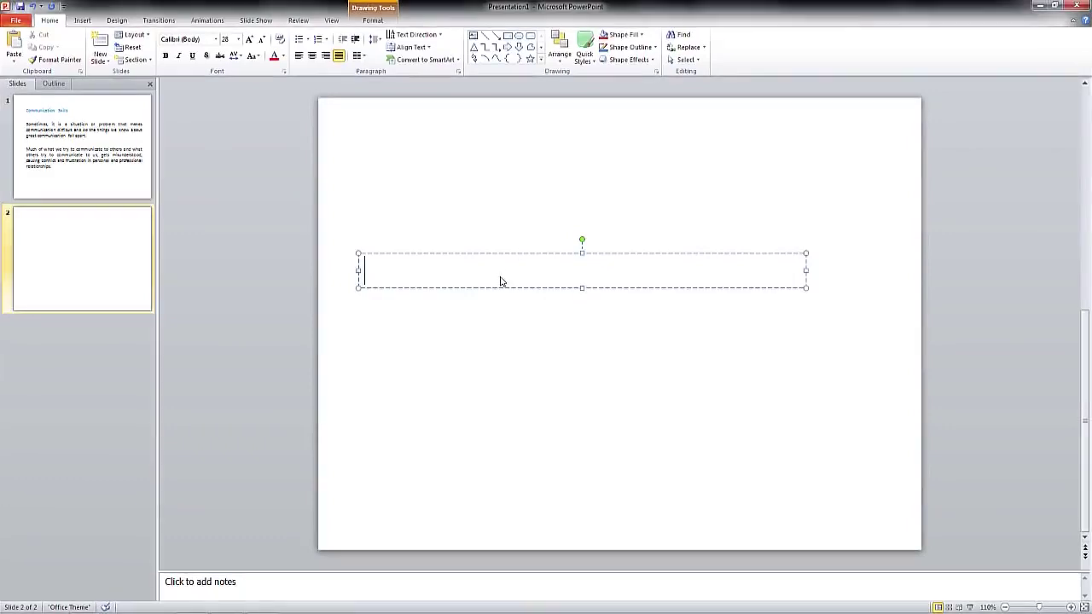
{"action": "type", "text": "irtual Uneversity of Pa"}
{"action": "type", "text": "ki"}
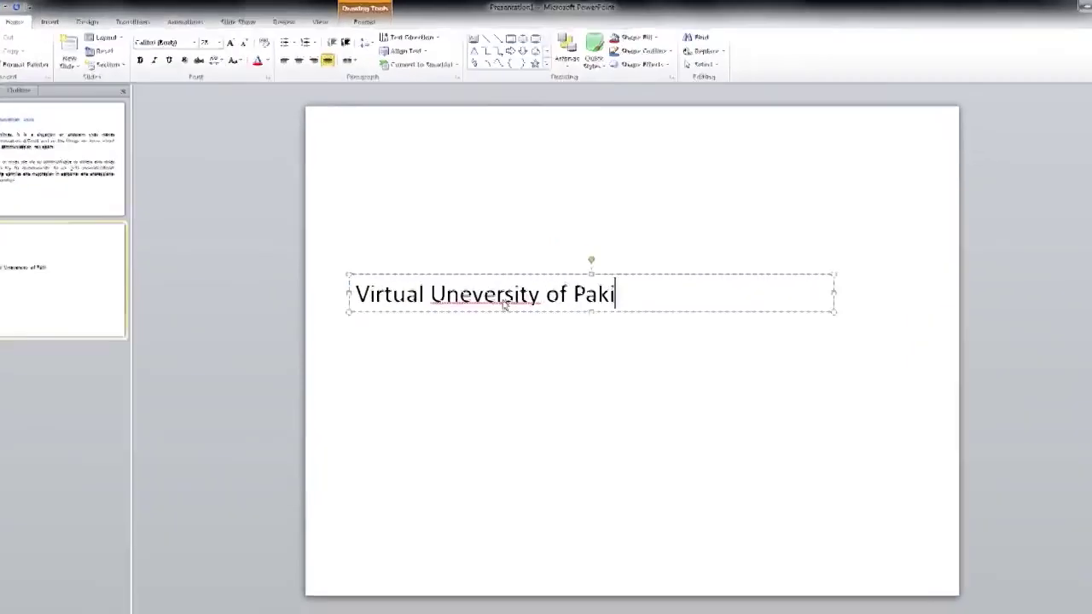
{"action": "type", "text": "stan"}
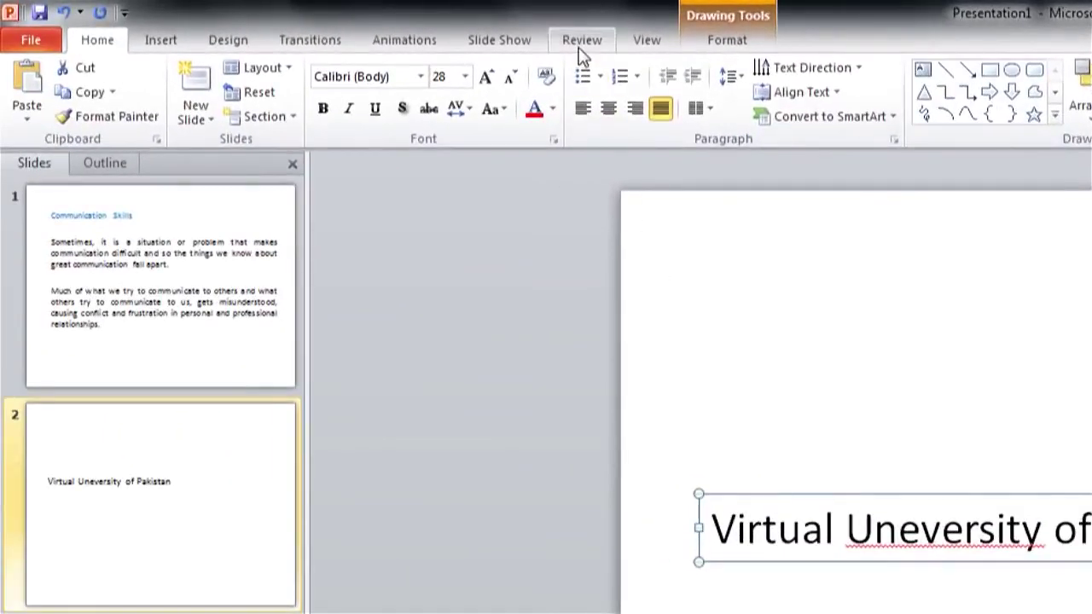
Run the Review Spelling check so it flags 'Uneversity' and suggests 'University'.
{"action": "left_click", "coordinate": [580, 45]}
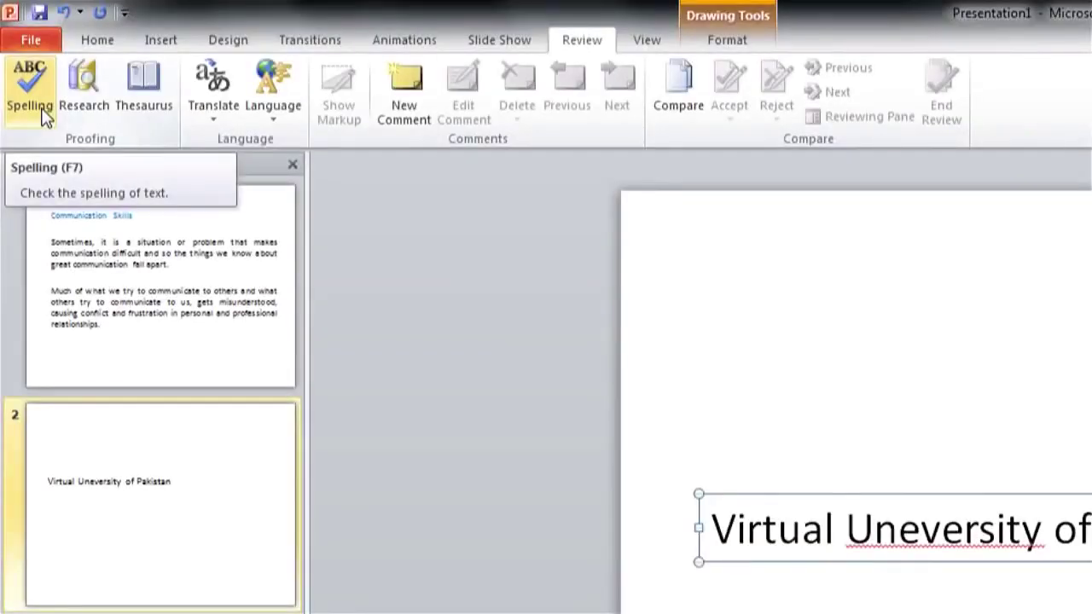
{"action": "left_click", "coordinate": [44, 117]}
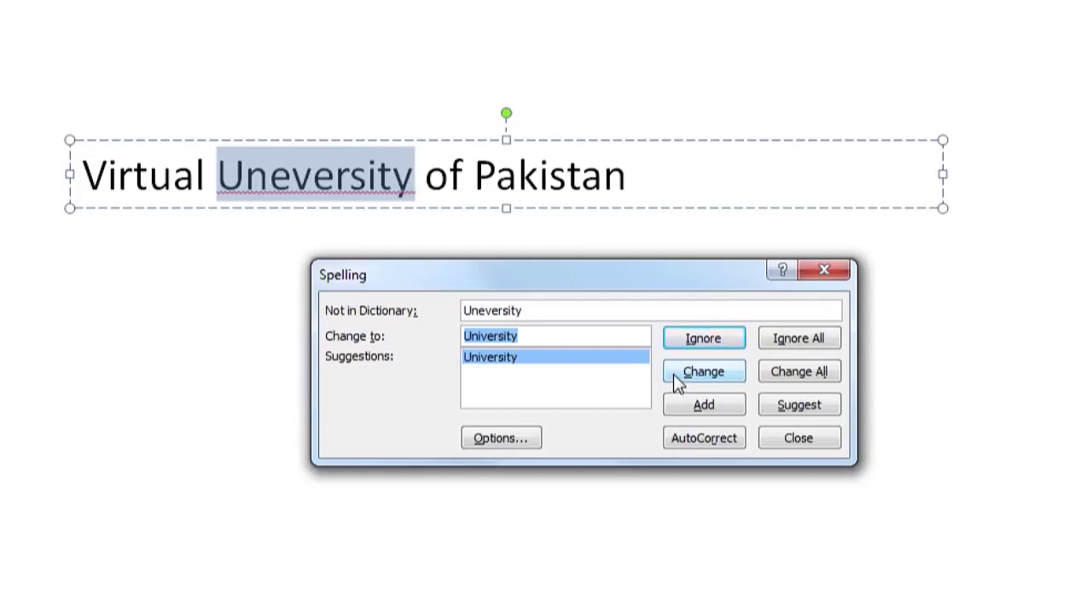
Change 'Uneversity' to 'University', dismiss the completion message, and return to the text line.
{"action": "left_click", "coordinate": [674, 376]}
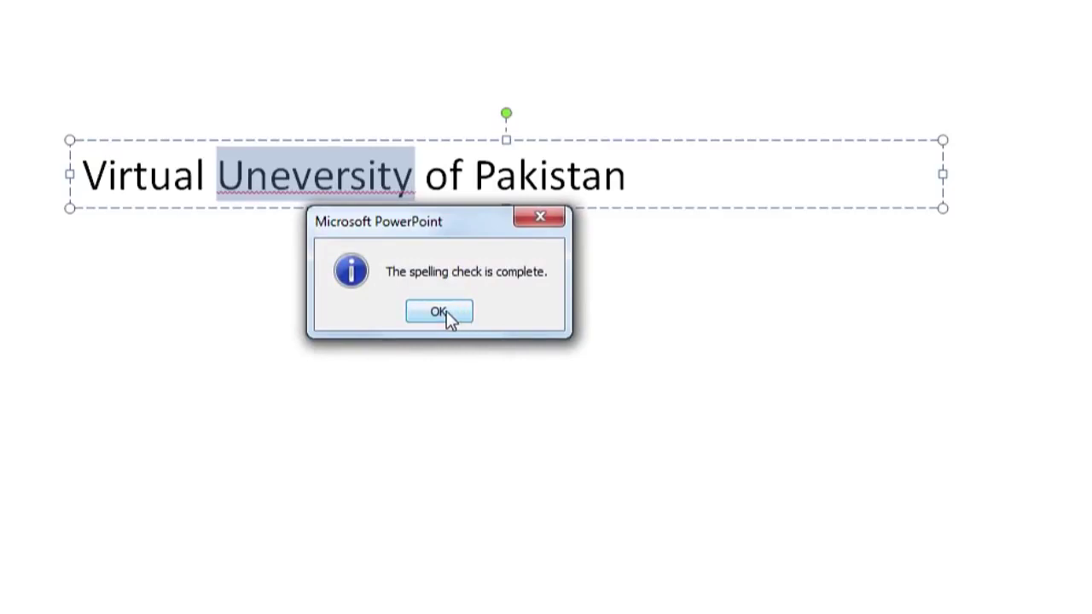
{"action": "left_click", "coordinate": [449, 314]}
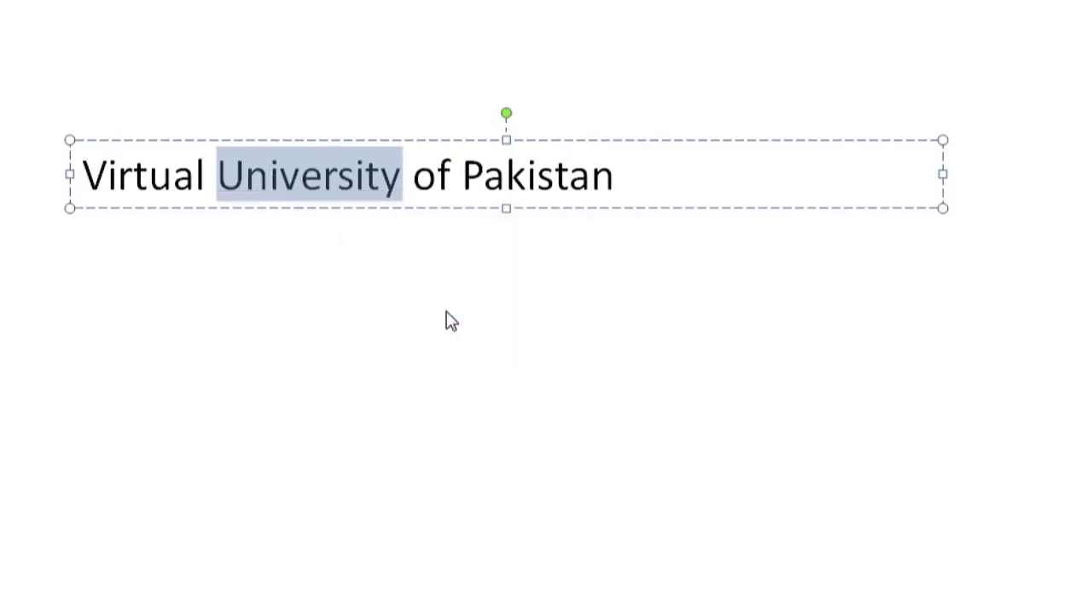
{"action": "left_click", "coordinate": [339, 216]}
{"action": "left_click", "coordinate": [323, 175]}
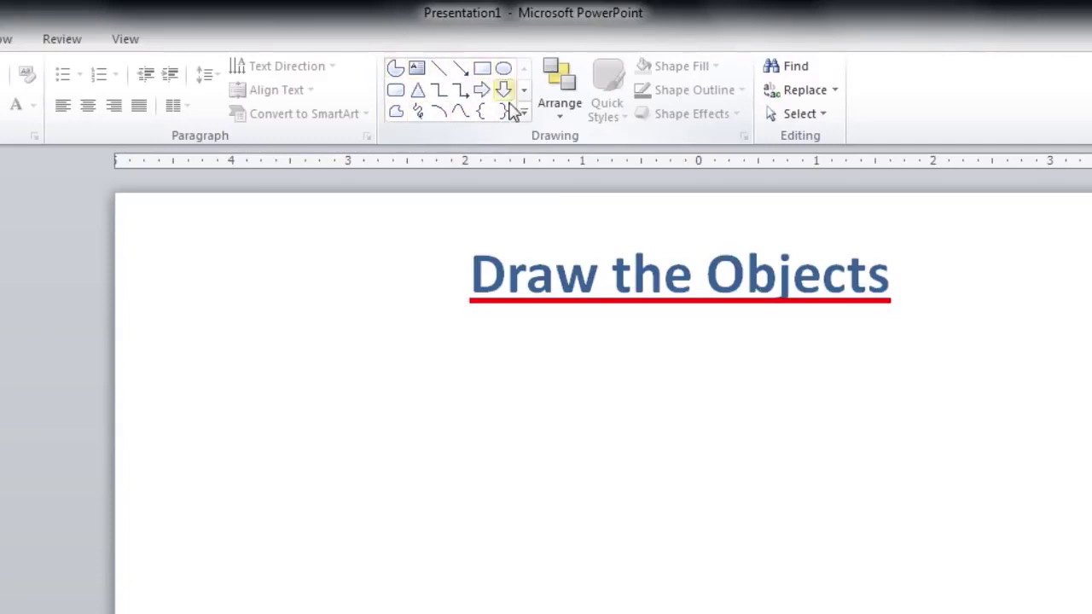
Draw a long horizontal line across the lower slide, plus an elbow connector above it.
{"action": "left_click", "coordinate": [439, 72]}
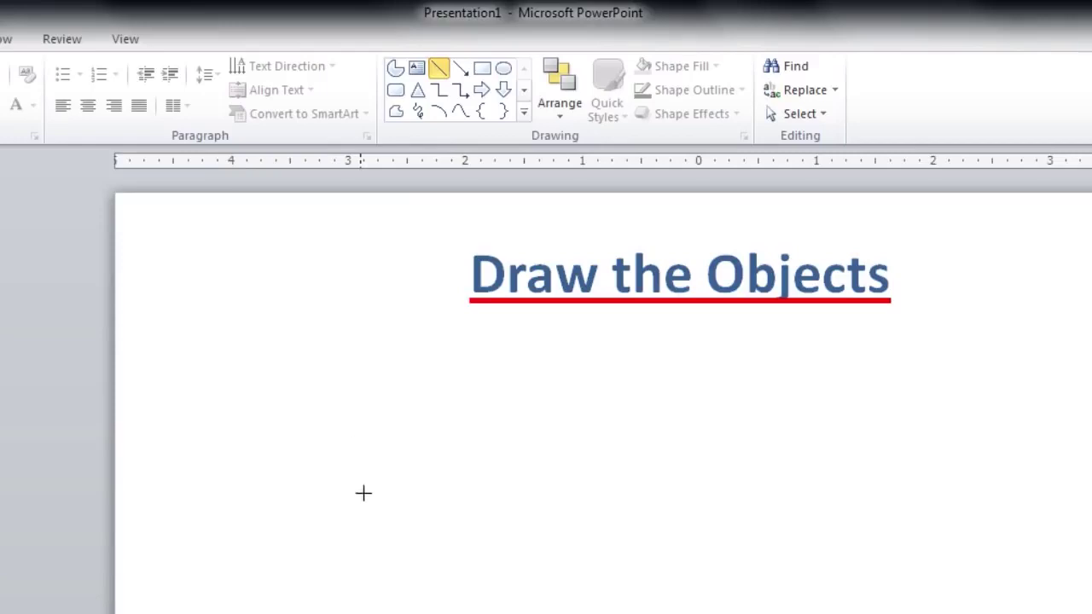
{"action": "left_click_drag", "start_coordinate": [369, 551], "coordinate": [949, 553]}
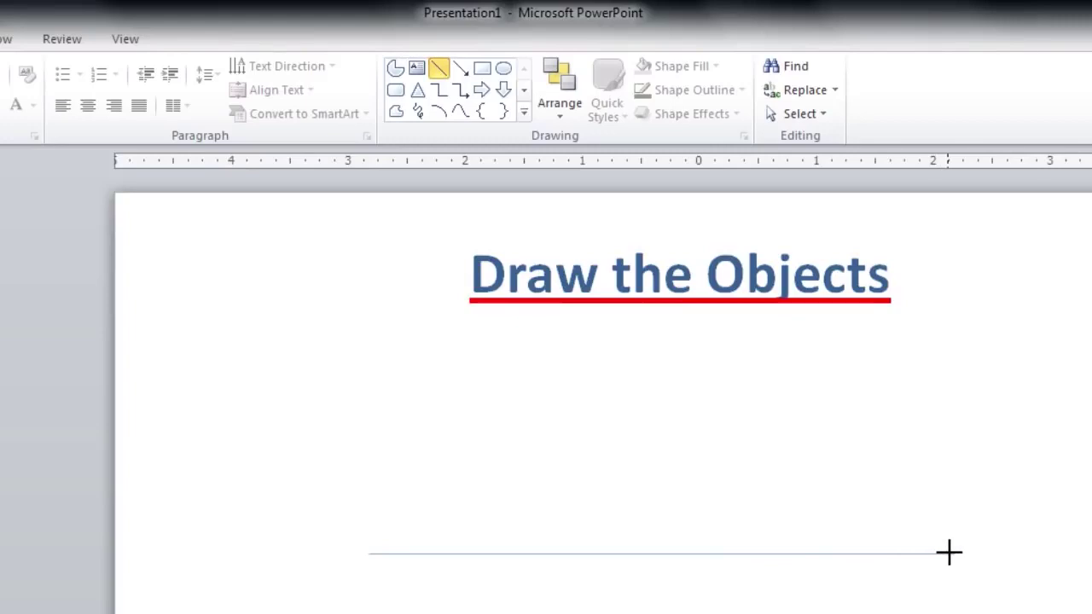
{"action": "left_click_drag", "start_coordinate": [948, 553], "coordinate": [953, 553]}
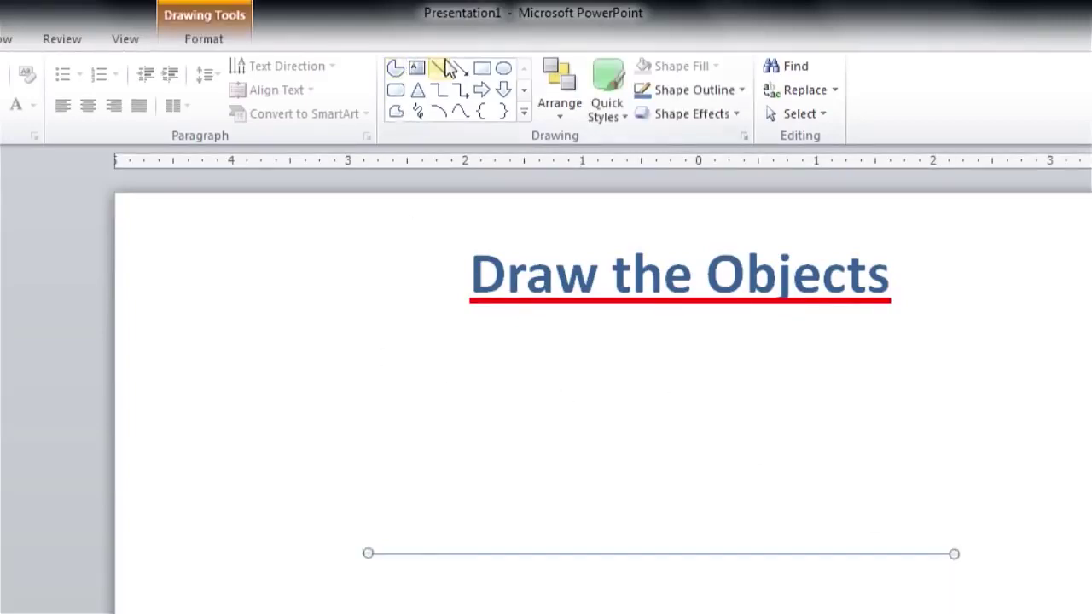
{"action": "left_click", "coordinate": [438, 90]}
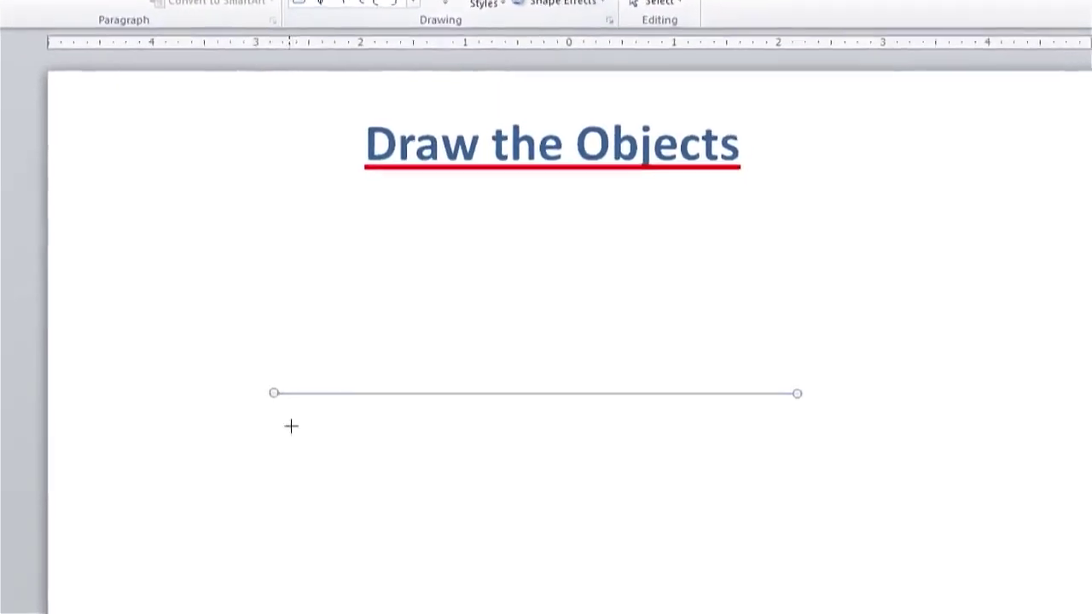
{"action": "left_click_drag", "start_coordinate": [291, 426], "coordinate": [596, 593]}
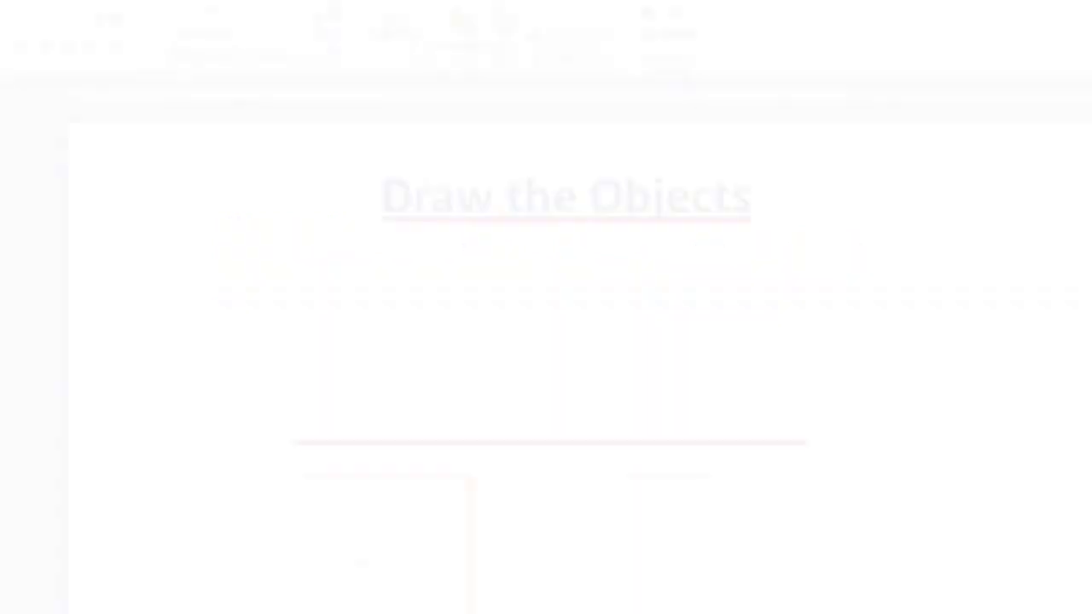
Draw a horizontal line right of the arc and nudge it slightly lower.
{"action": "left_click_drag", "start_coordinate": [558, 305], "coordinate": [808, 305]}
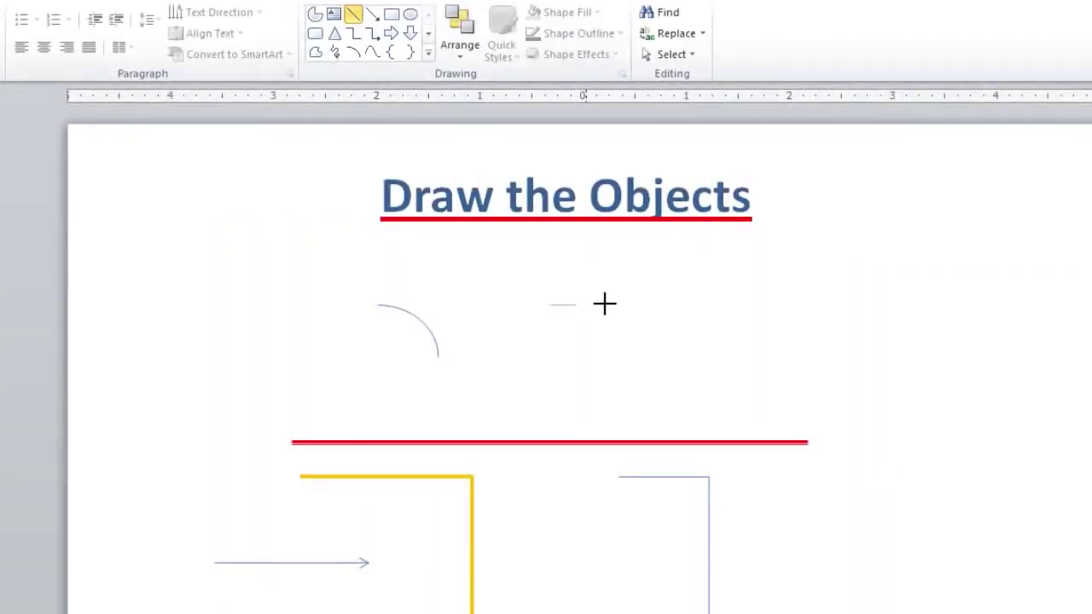
{"action": "left_click", "coordinate": [698, 341]}
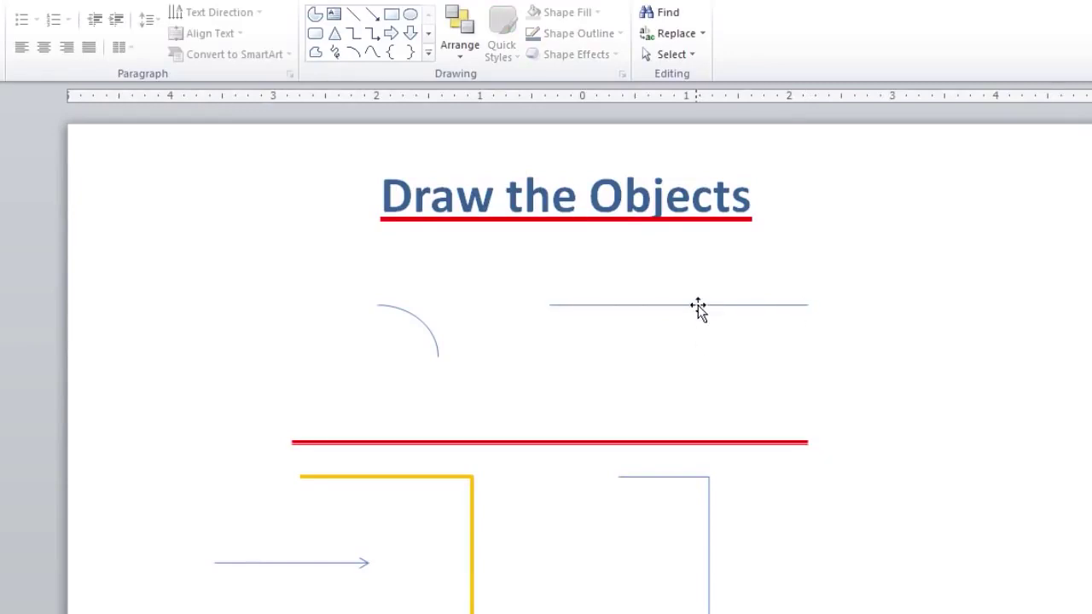
{"action": "left_click", "coordinate": [698, 305]}
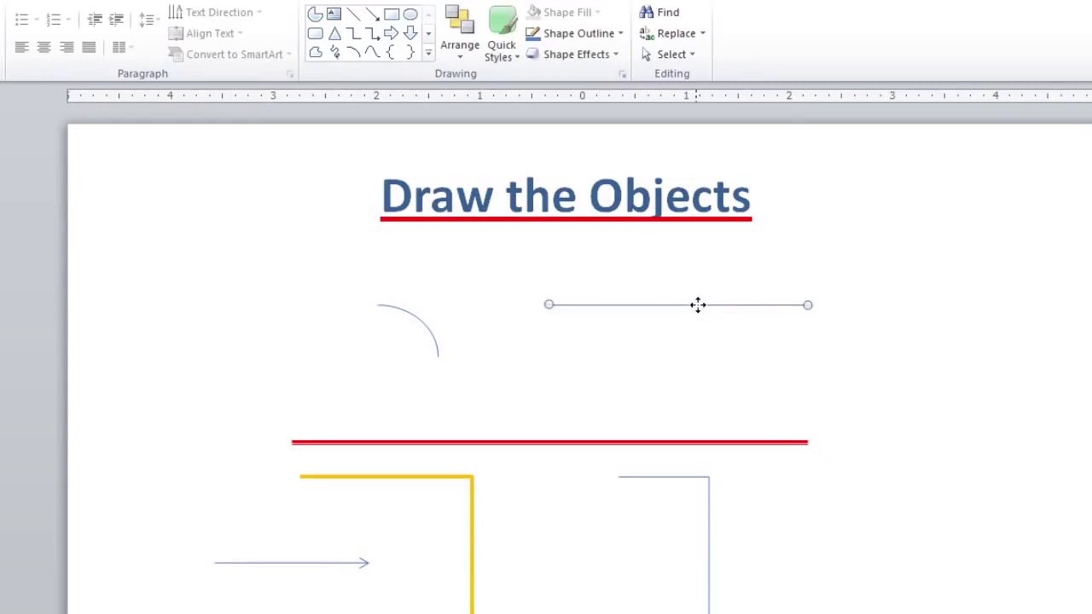
{"action": "left_click_drag", "start_coordinate": [698, 306], "coordinate": [692, 343]}
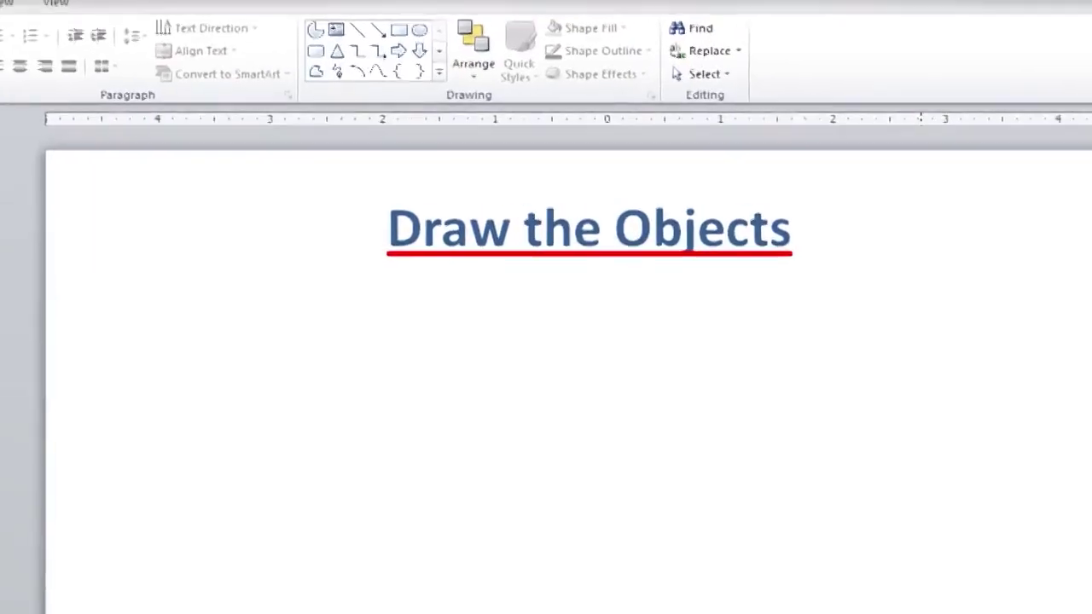
Draw a large olive-filled rectangle below the title with an arrow line inside its lower part.
{"action": "left_click", "coordinate": [414, 63]}
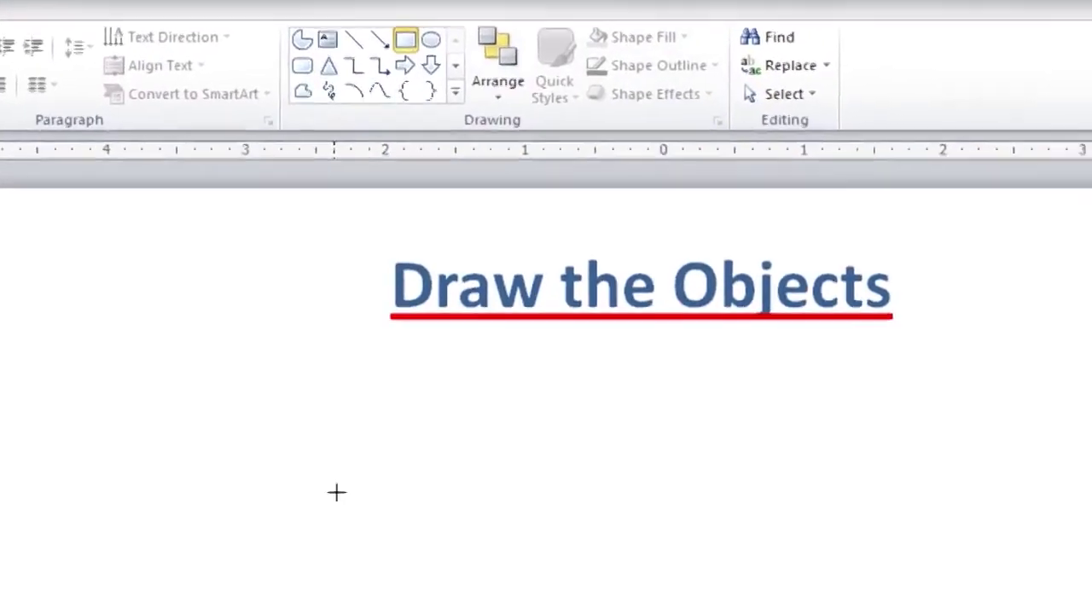
{"action": "left_click_drag", "start_coordinate": [253, 245], "coordinate": [819, 504]}
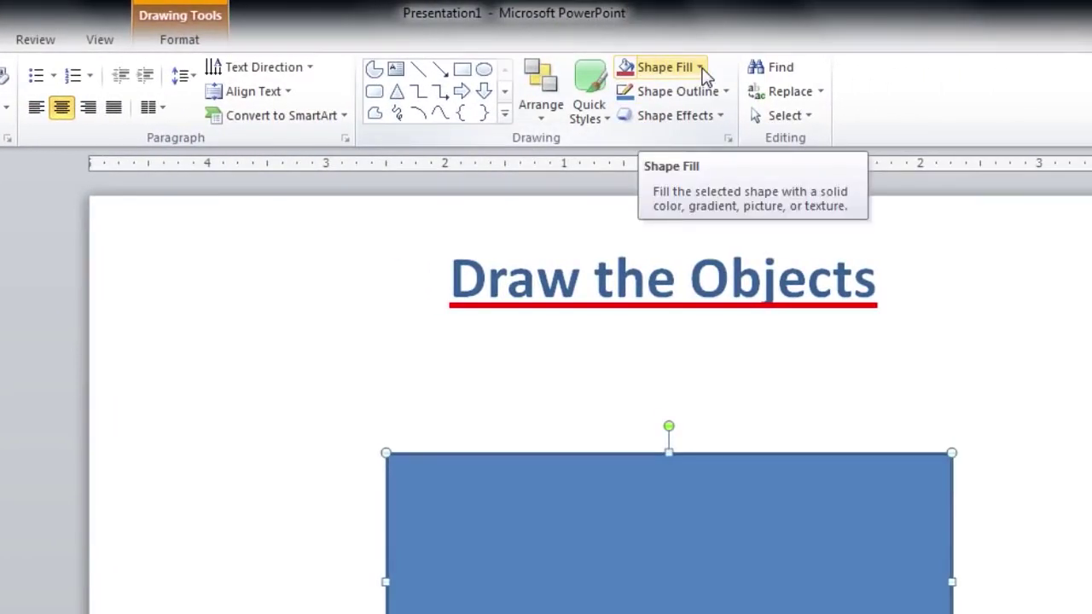
{"action": "left_click", "coordinate": [701, 69]}
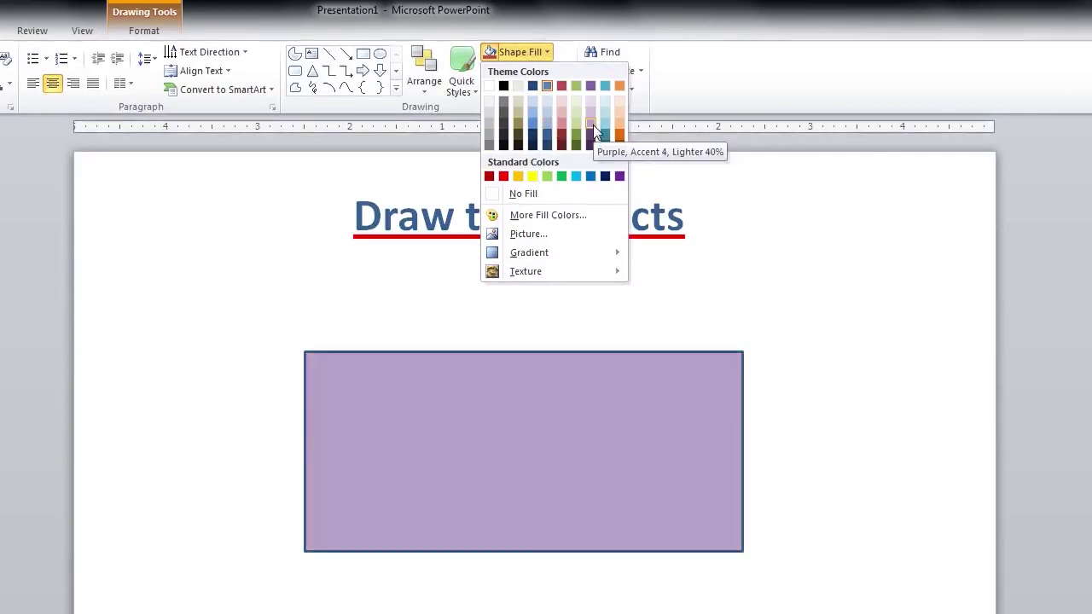
{"action": "left_click", "coordinate": [348, 58]}
{"action": "left_click_drag", "start_coordinate": [524, 419], "coordinate": [744, 420]}
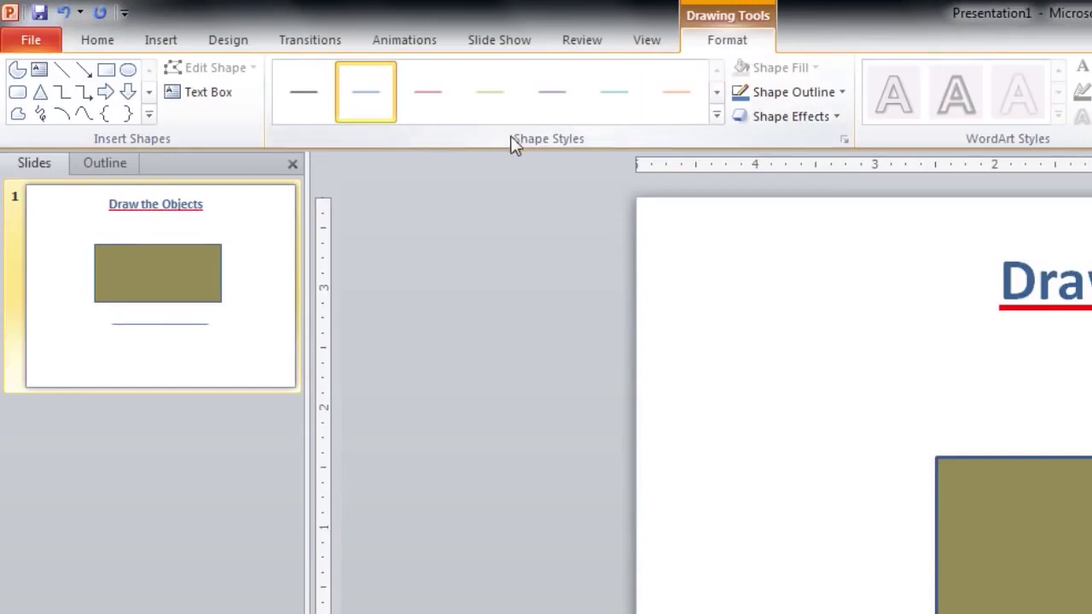
Expand the Shape Styles gallery to view the available line styles.
{"action": "left_click", "coordinate": [717, 115]}
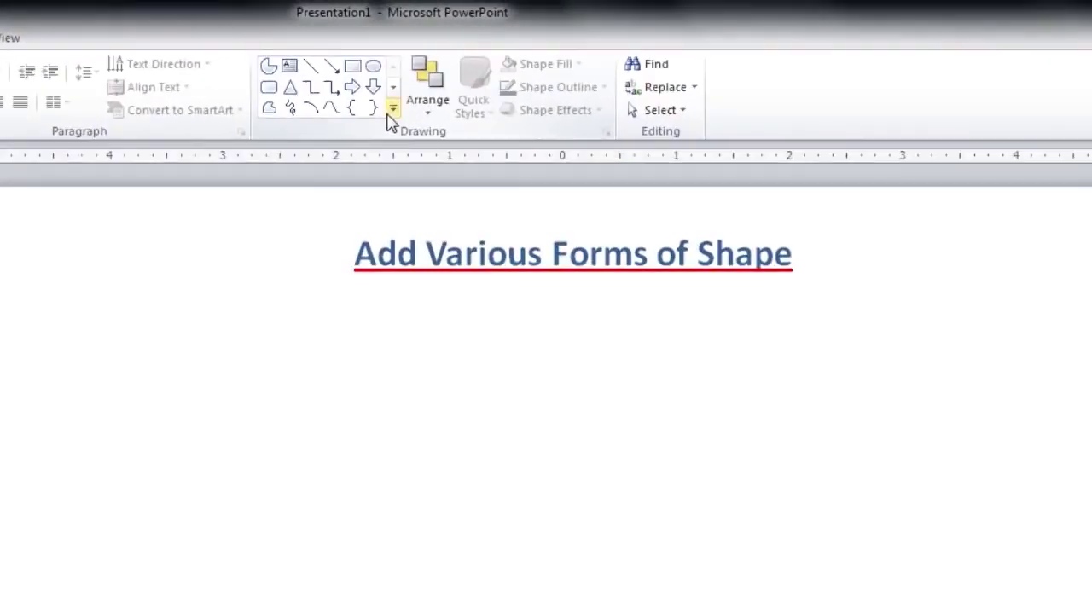
Draw a pie shape below the slide title.
{"action": "left_click", "coordinate": [392, 108]}
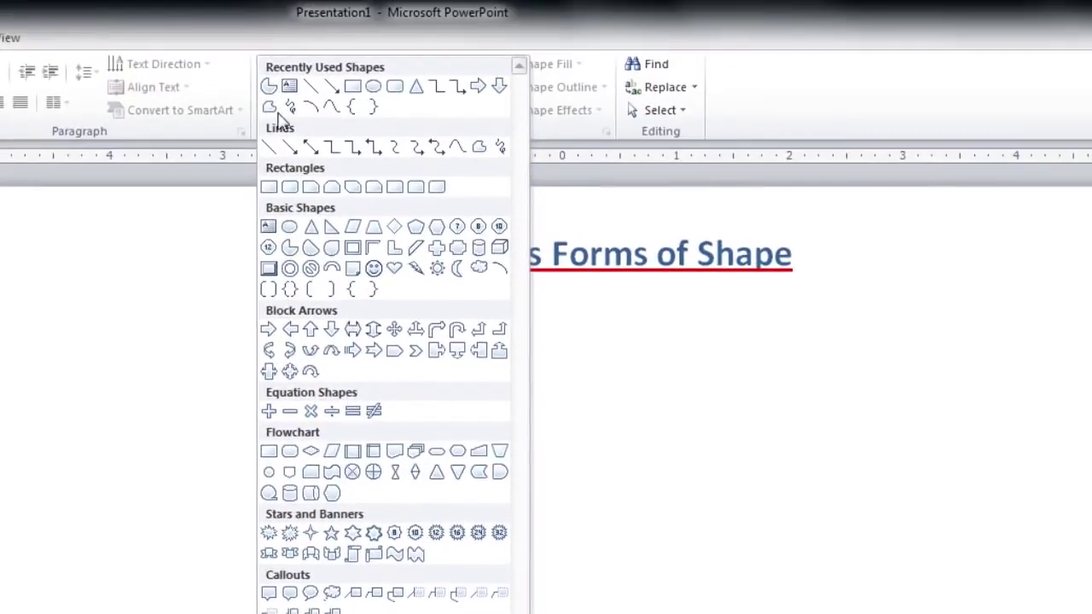
{"action": "left_click", "coordinate": [264, 91]}
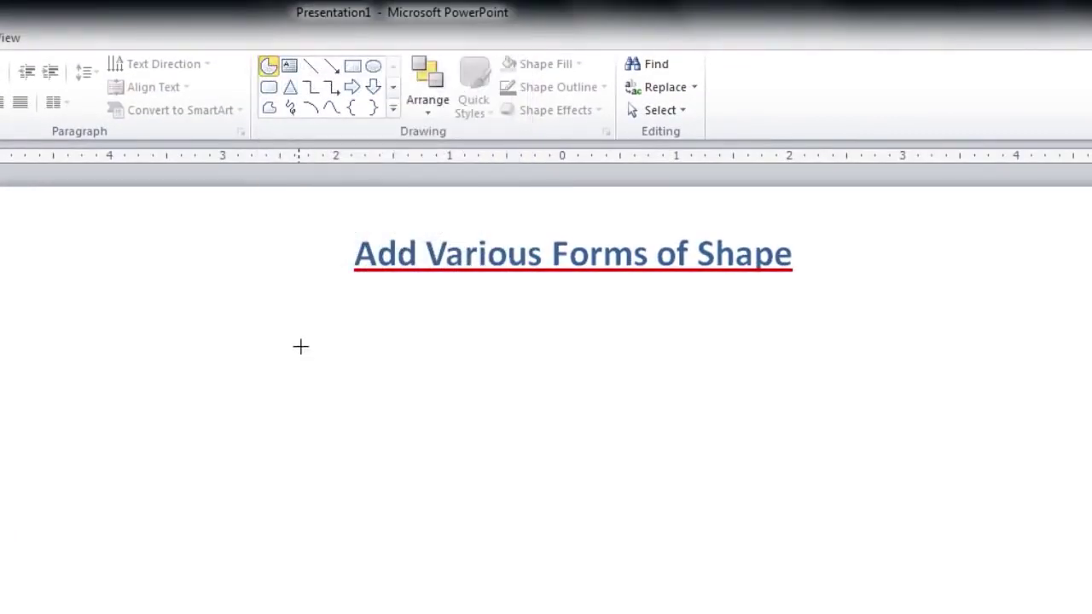
{"action": "mouse_move", "coordinate": [305, 346]}
{"action": "left_mouse_down"}
{"action": "mouse_move", "coordinate": [456, 510]}
{"action": "mouse_move", "coordinate": [555, 574]}
{"action": "left_mouse_up"}
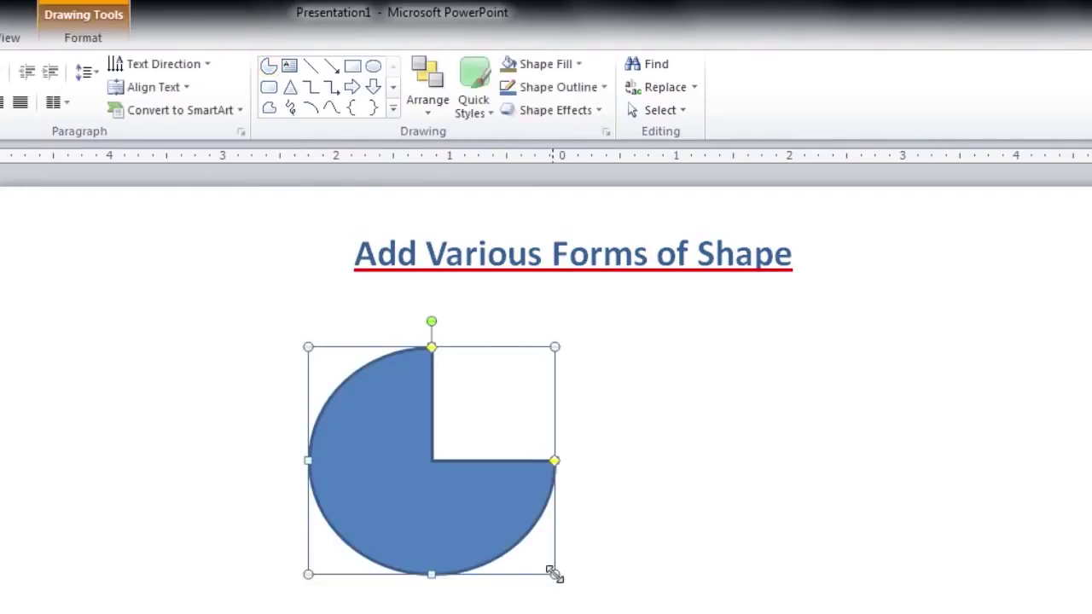
Draw a notched right arrow to the lower right of the pie.
{"action": "left_click", "coordinate": [394, 108]}
{"action": "left_click", "coordinate": [373, 350]}
{"action": "left_click_drag", "start_coordinate": [655, 458], "coordinate": [830, 584]}
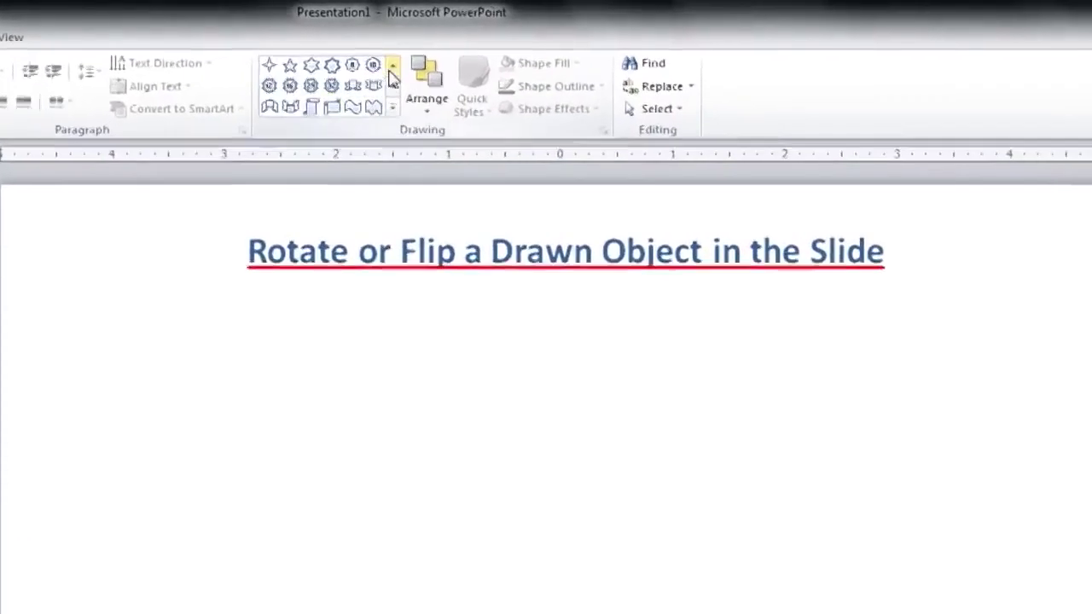
Draw a rectangle from Recently Used Shapes below the 'Rotate or Flip' title.
{"action": "left_click", "coordinate": [392, 68]}
{"action": "left_click", "coordinate": [392, 69]}
{"action": "left_click", "coordinate": [392, 68]}
{"action": "left_click", "coordinate": [392, 68]}
{"action": "left_click", "coordinate": [392, 68]}
{"action": "left_click", "coordinate": [393, 68]}
{"action": "left_click", "coordinate": [393, 68]}
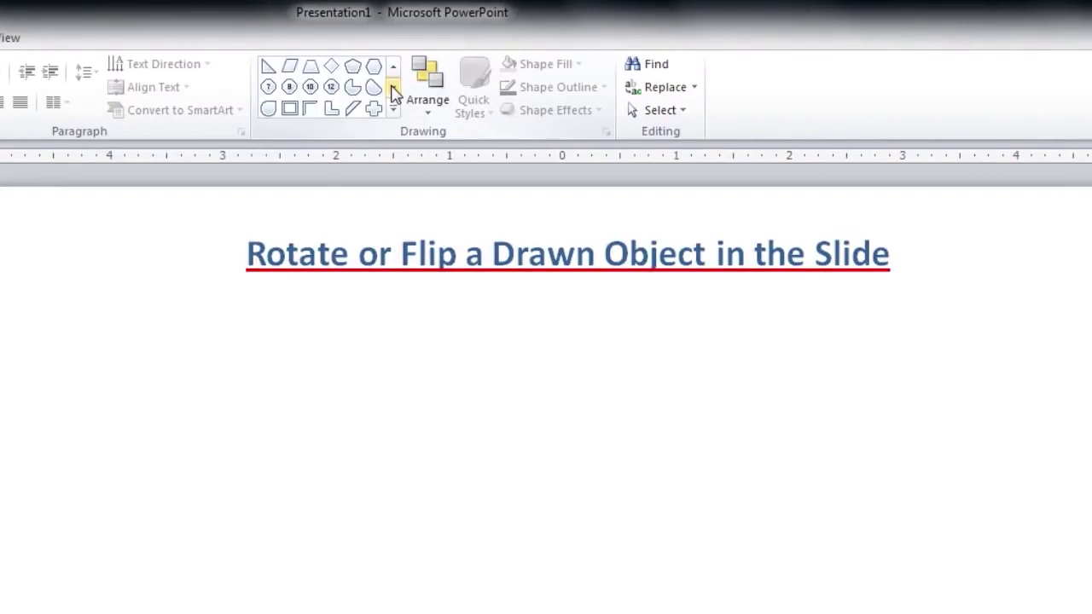
{"action": "left_click", "coordinate": [393, 109]}
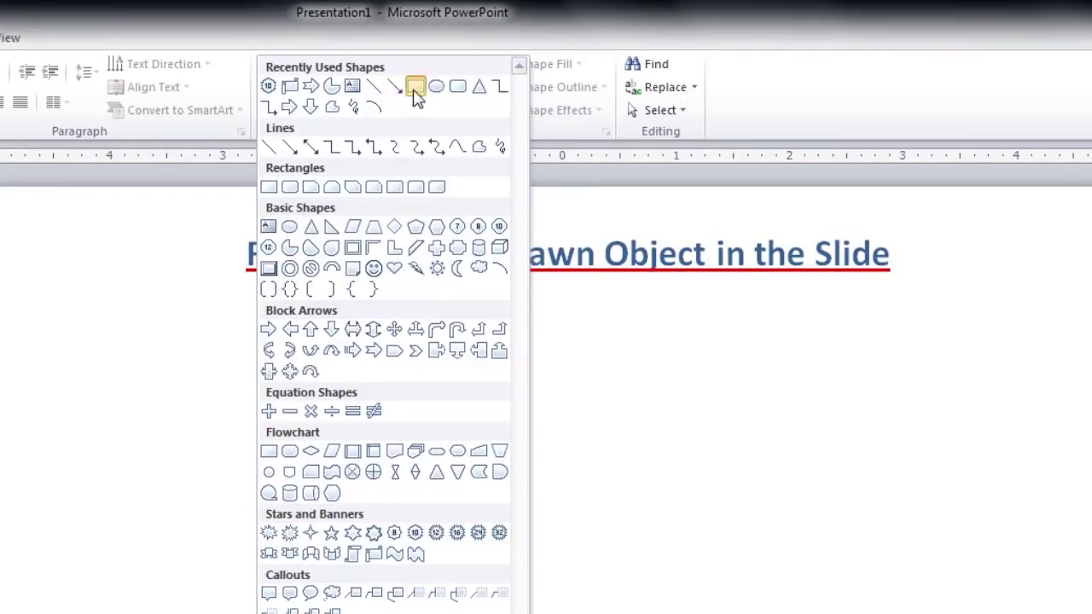
{"action": "left_click", "coordinate": [415, 87]}
{"action": "left_click_drag", "start_coordinate": [346, 402], "coordinate": [670, 547]}
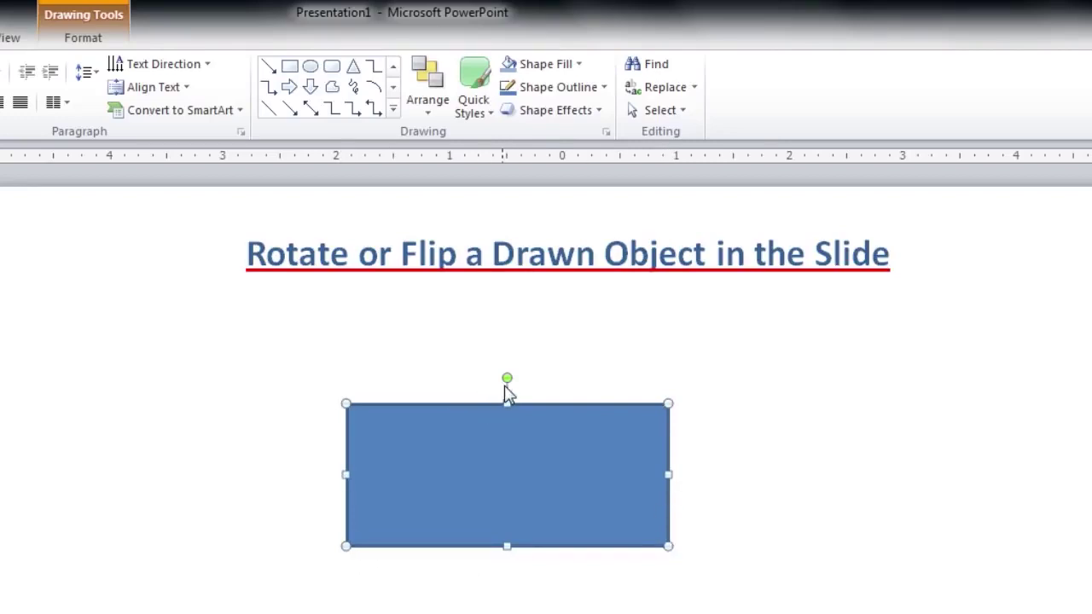
Resize the rectangle by its corner handles and rotate it clockwise with the rotation handle.
{"action": "left_click_drag", "start_coordinate": [668, 404], "coordinate": [630, 441]}
{"action": "left_click_drag", "start_coordinate": [630, 546], "coordinate": [724, 613]}
{"action": "left_click_drag", "start_coordinate": [724, 441], "coordinate": [761, 395]}
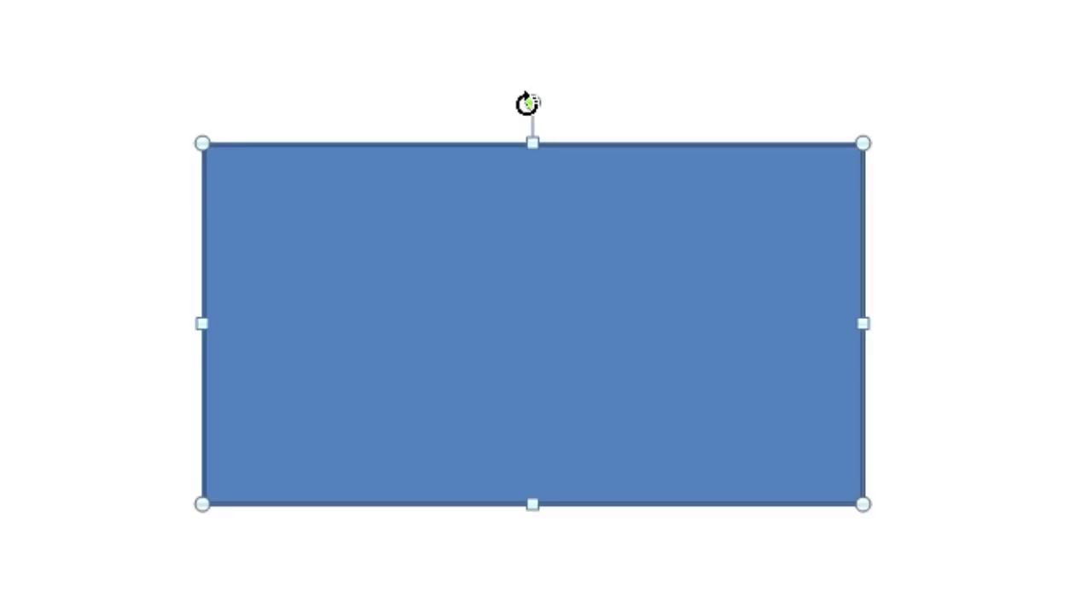
{"action": "mouse_move", "coordinate": [527, 104]}
{"action": "left_mouse_down"}
{"action": "mouse_move", "coordinate": [793, 86]}
{"action": "mouse_move", "coordinate": [1087, 486]}
{"action": "mouse_move", "coordinate": [656, 510]}
{"action": "mouse_move", "coordinate": [532, 546]}
{"action": "left_mouse_up"}
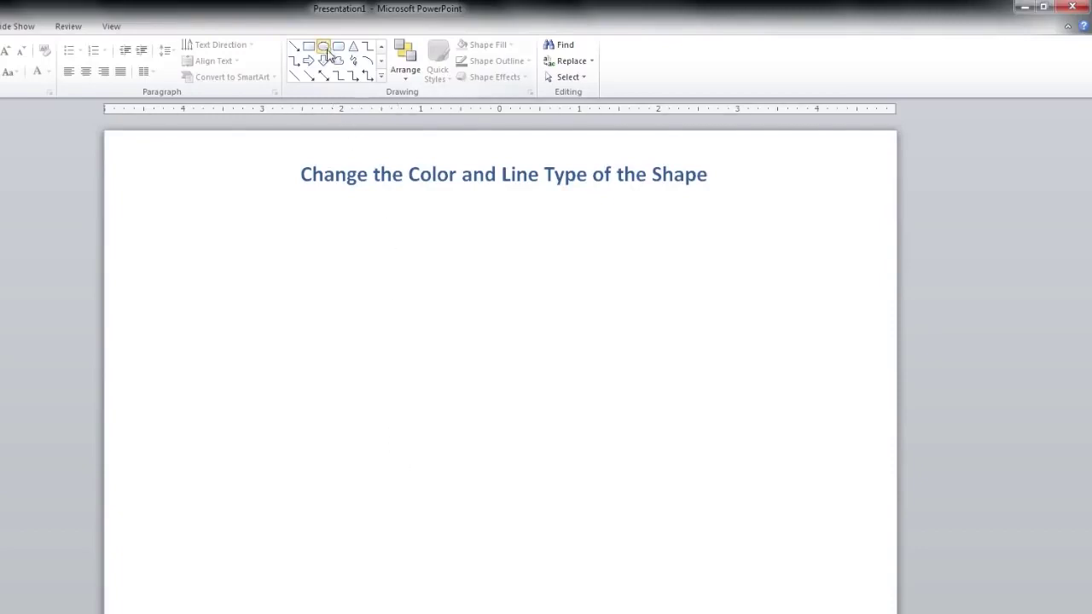
Draw a circle below the 'Change the Color and Line Type of the Shape' title and fill it light blue.
{"action": "mouse_move", "coordinate": [335, 282]}
{"action": "left_mouse_down"}
{"action": "mouse_move", "coordinate": [525, 449]}
{"action": "mouse_move", "coordinate": [534, 473]}
{"action": "left_mouse_up"}
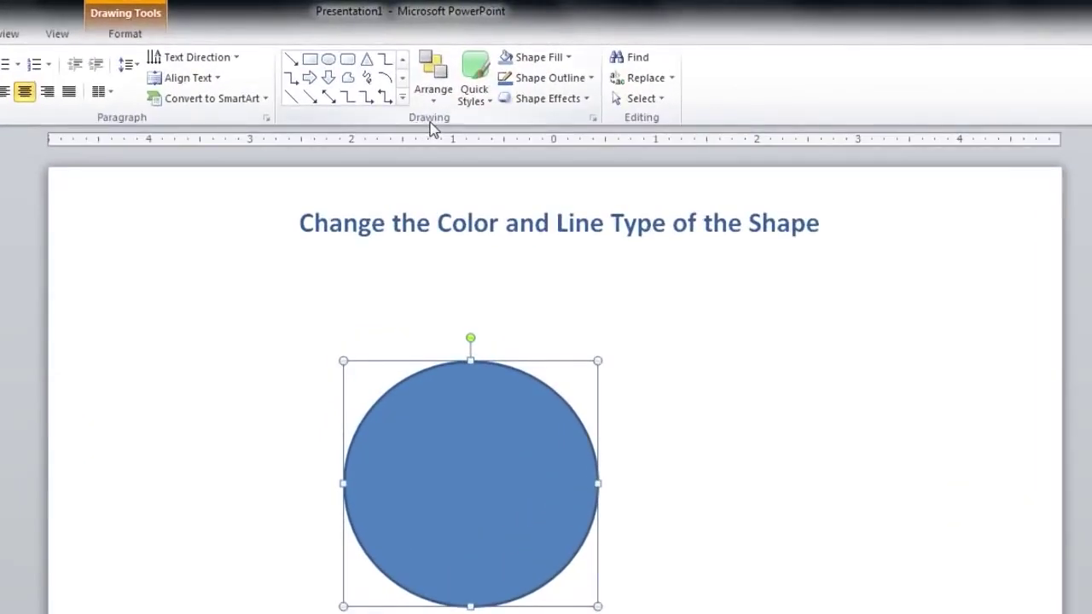
{"action": "left_click", "coordinate": [570, 59]}
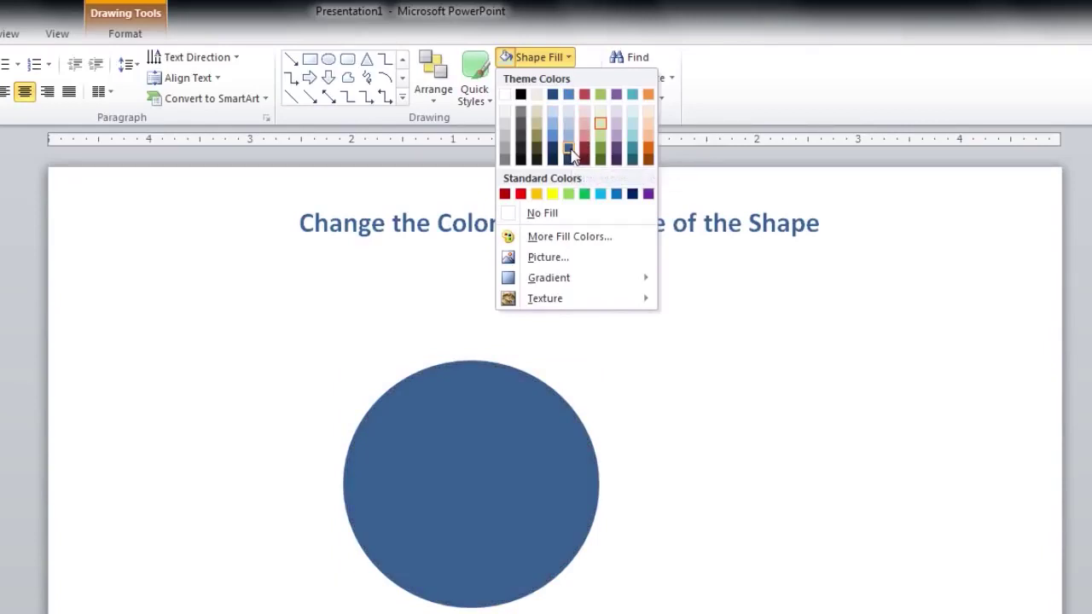
{"action": "left_click", "coordinate": [601, 196]}
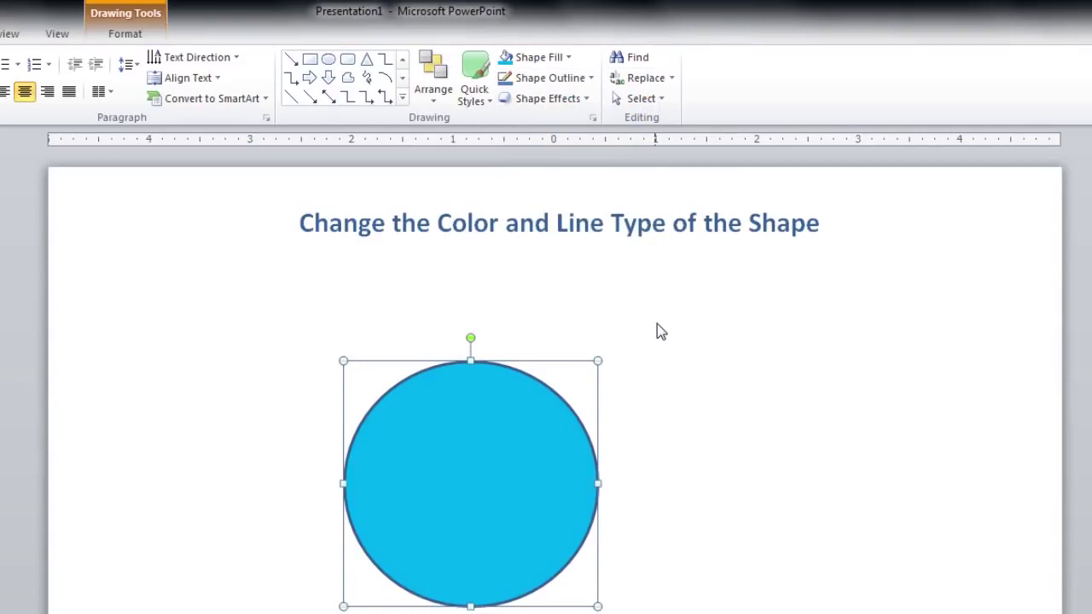
{"action": "double_click", "coordinate": [565, 401]}
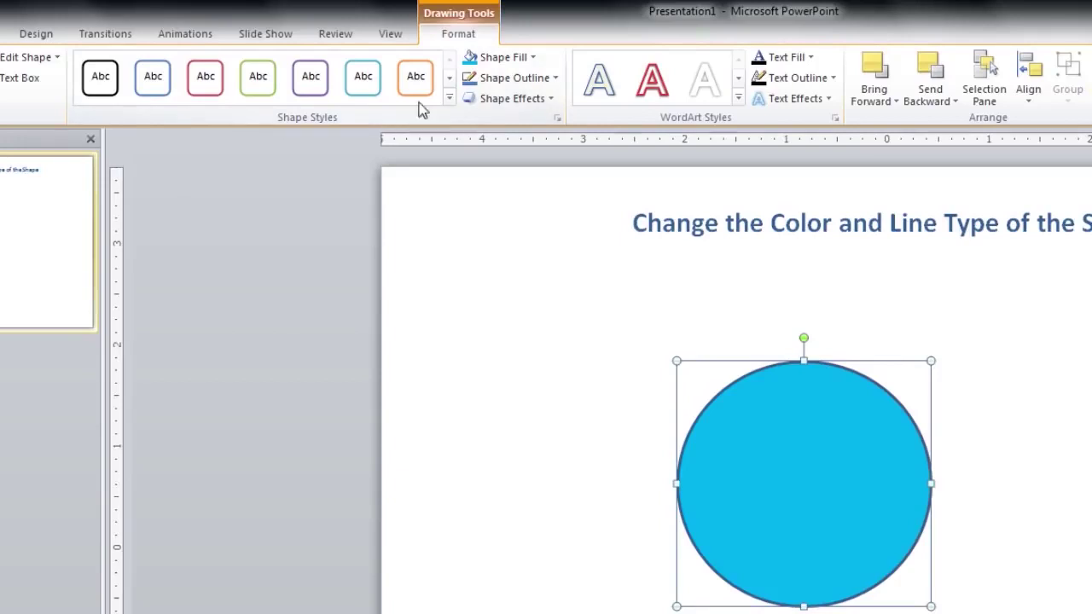
Preview outline, purple, red and blue shape styles on the circle, then apply the glossy orange style.
{"action": "left_click", "coordinate": [416, 78]}
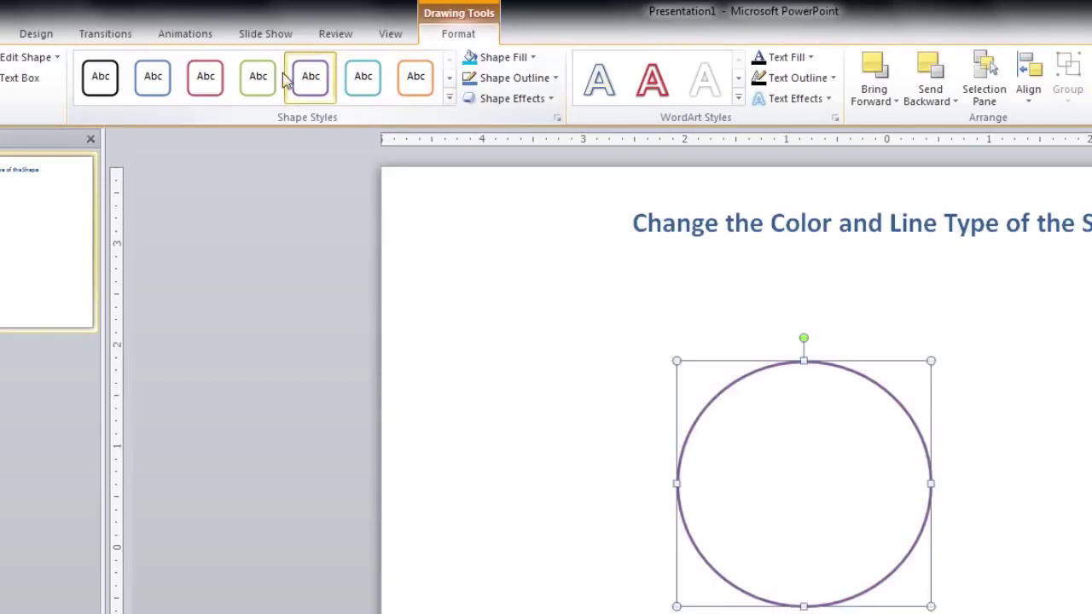
{"action": "left_click", "coordinate": [101, 82]}
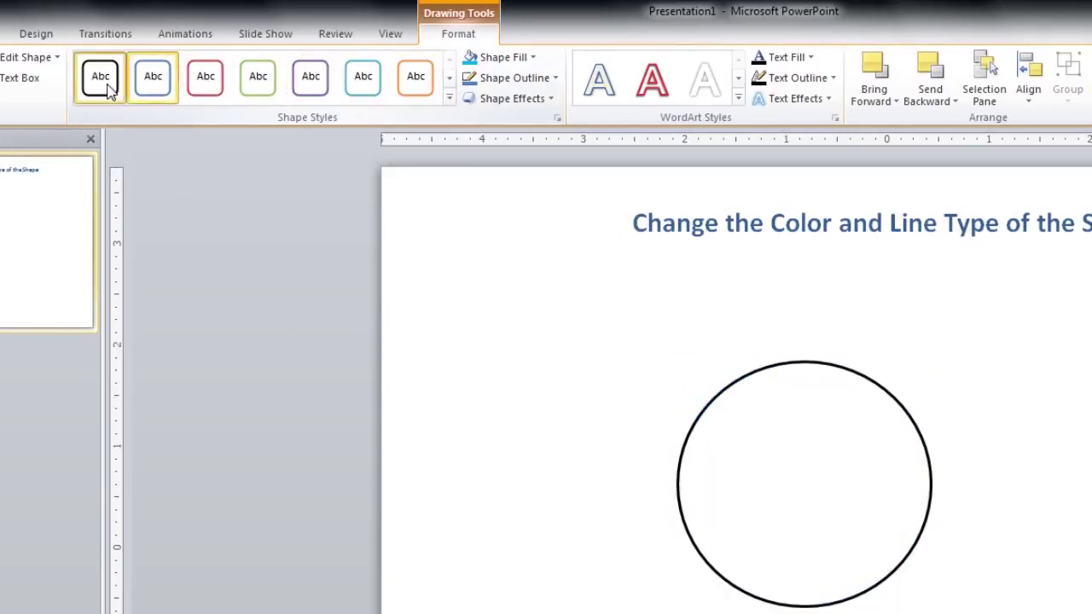
{"action": "left_click", "coordinate": [448, 98]}
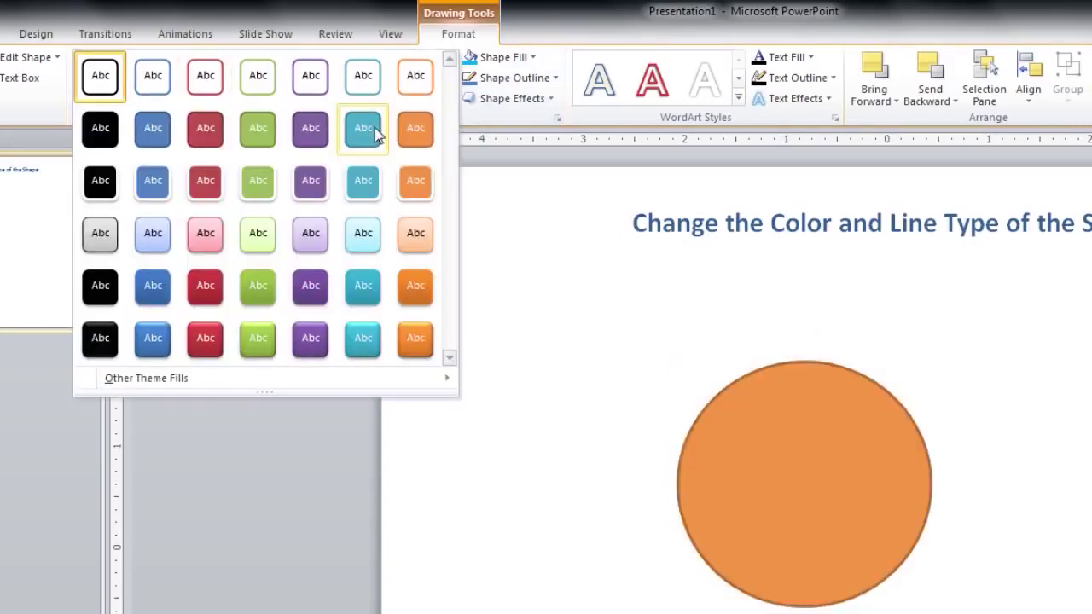
{"action": "left_click", "coordinate": [320, 132]}
{"action": "left_click", "coordinate": [203, 90]}
{"action": "left_click", "coordinate": [153, 86]}
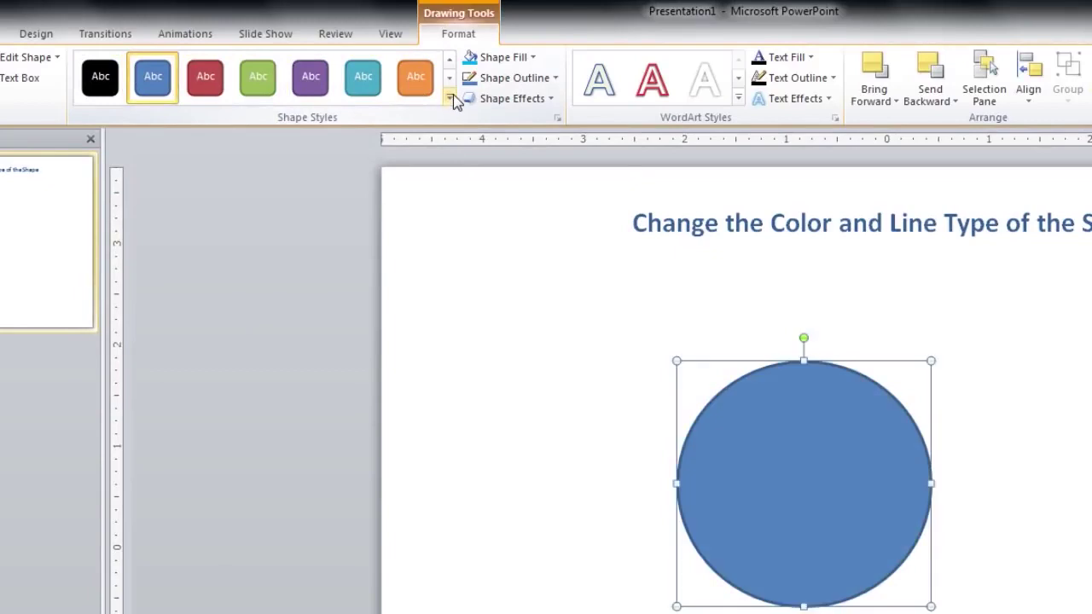
{"action": "left_click", "coordinate": [449, 98]}
{"action": "left_click", "coordinate": [414, 341]}
{"action": "left_click", "coordinate": [414, 337]}
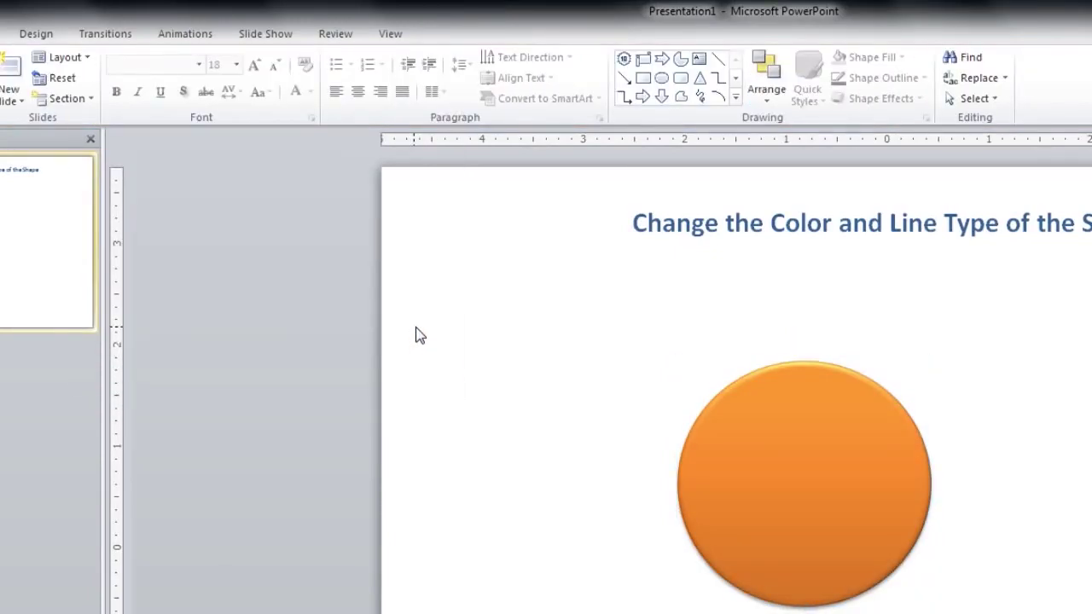
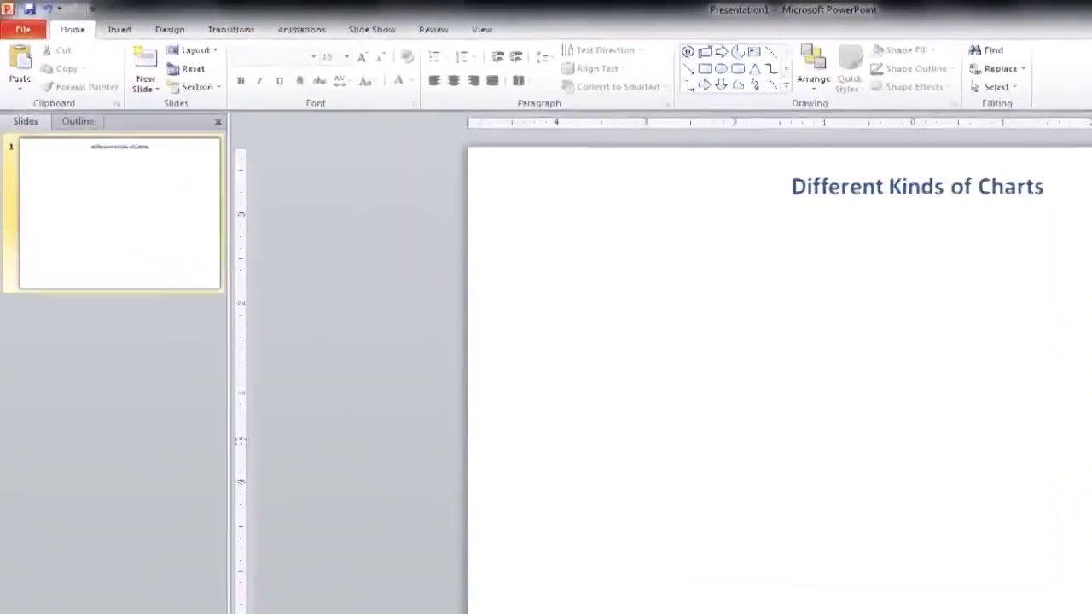
Open the Insert Chart dialog from the Insert tab for the Different Kinds of Charts slide.
{"action": "left_click", "coordinate": [160, 37]}
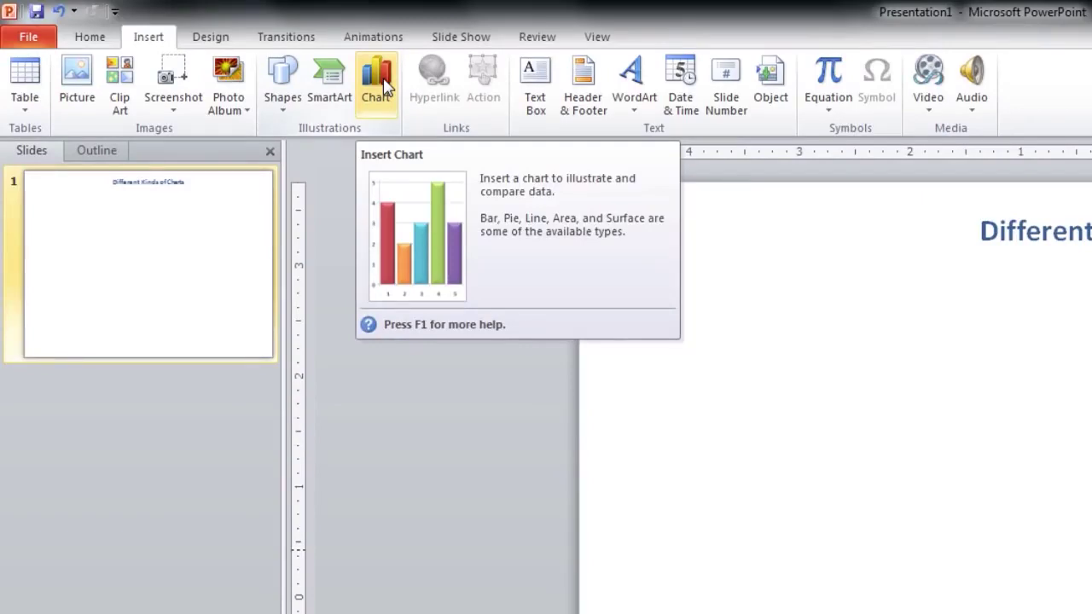
{"action": "left_click", "coordinate": [384, 81]}
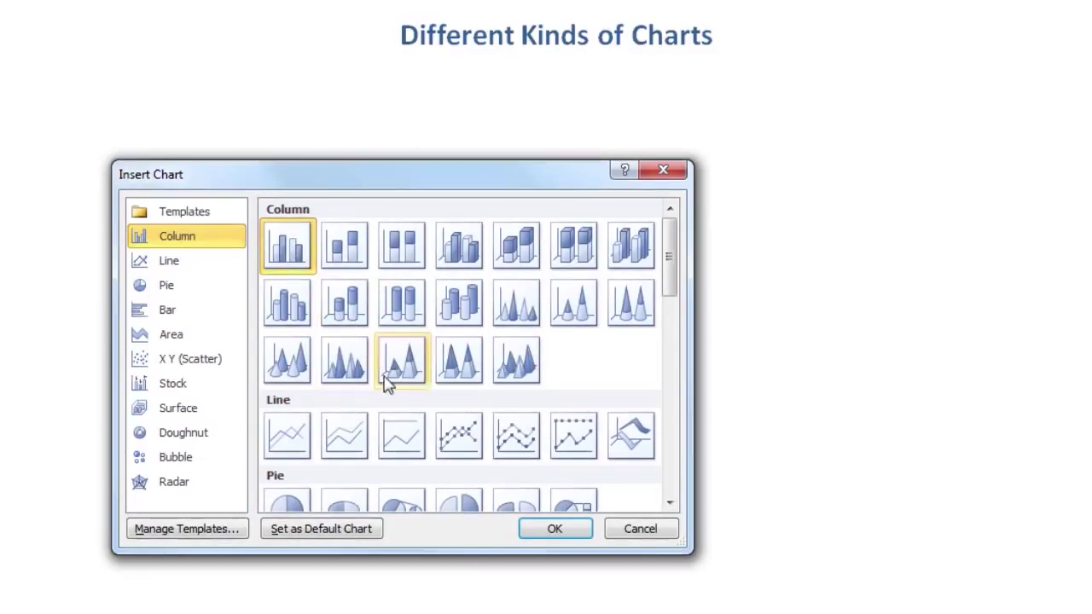
Insert the default clustered column chart, cut and paste it, then shrink it from its top-right corner.
{"action": "left_click", "coordinate": [555, 539]}
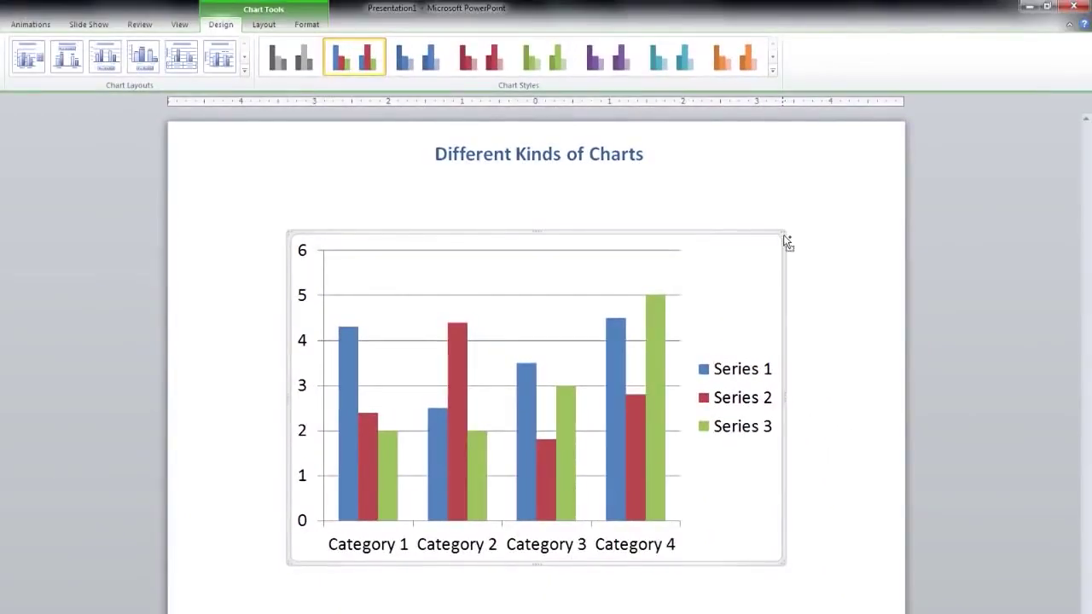
{"action": "key", "text": "ctrl+x"}
{"action": "key", "text": "ctrl+v"}
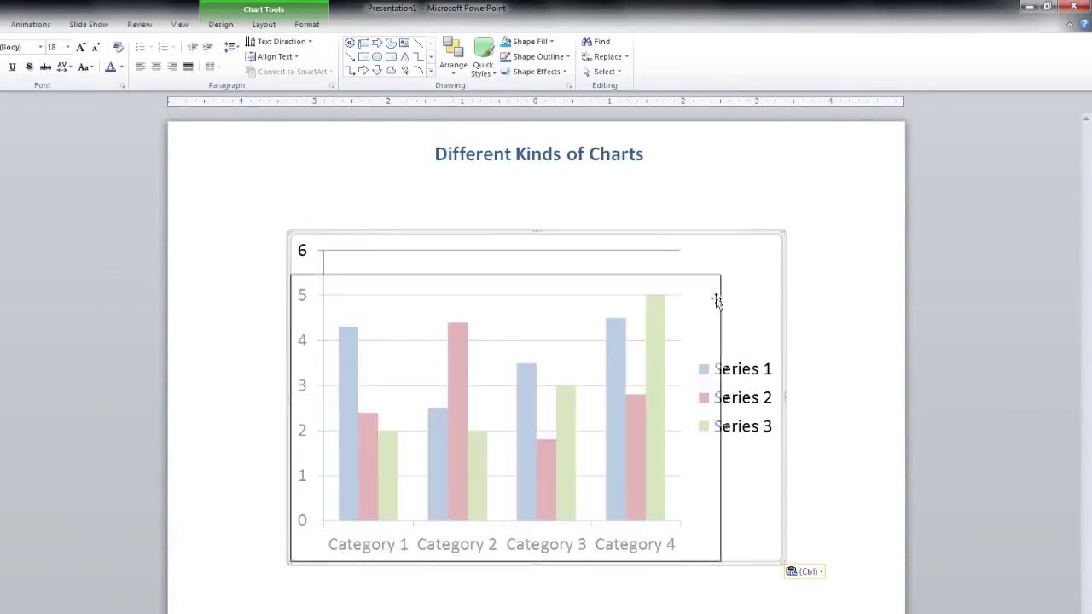
{"action": "mouse_move", "coordinate": [780, 232]}
{"action": "left_mouse_down"}
{"action": "mouse_move", "coordinate": [653, 320]}
{"action": "mouse_move", "coordinate": [717, 255]}
{"action": "left_mouse_up"}
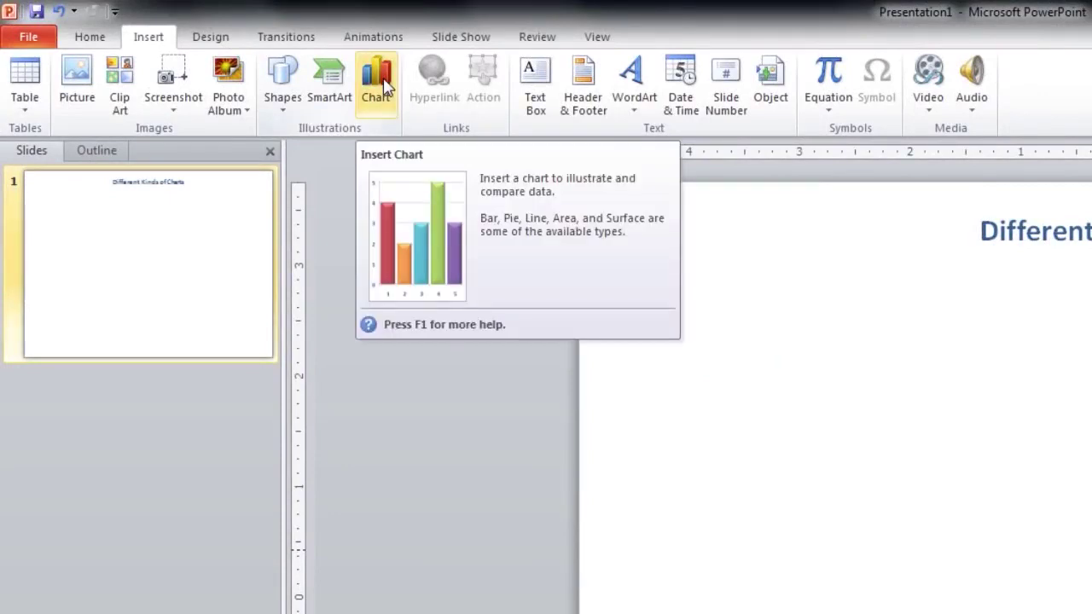
Insert a clustered column chart, then open Change Chart Type from its right-click menu.
{"action": "left_click", "coordinate": [383, 81]}
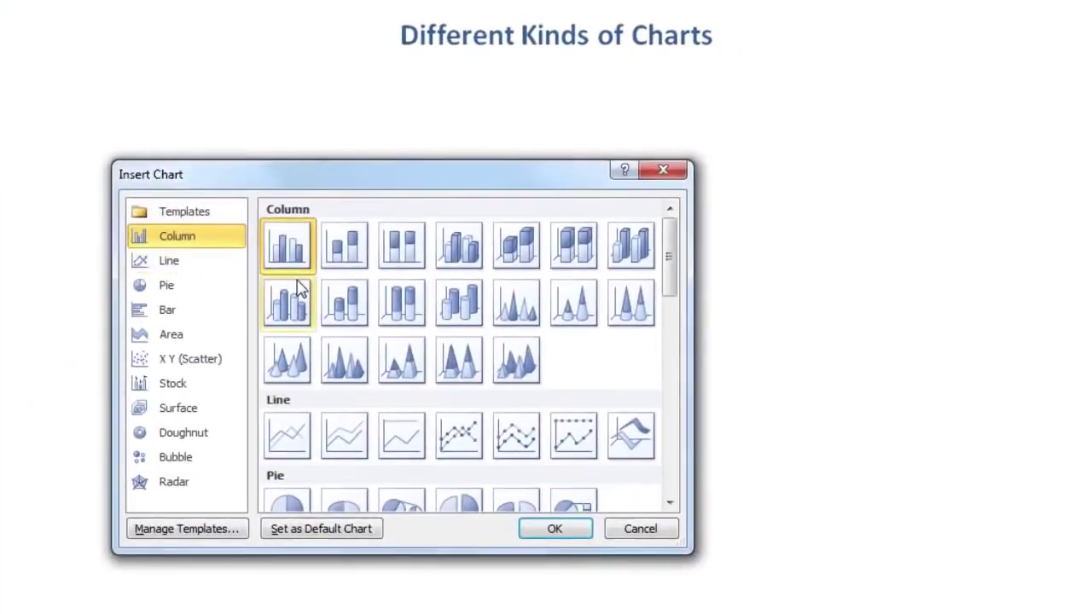
{"action": "double_click", "coordinate": [286, 245]}
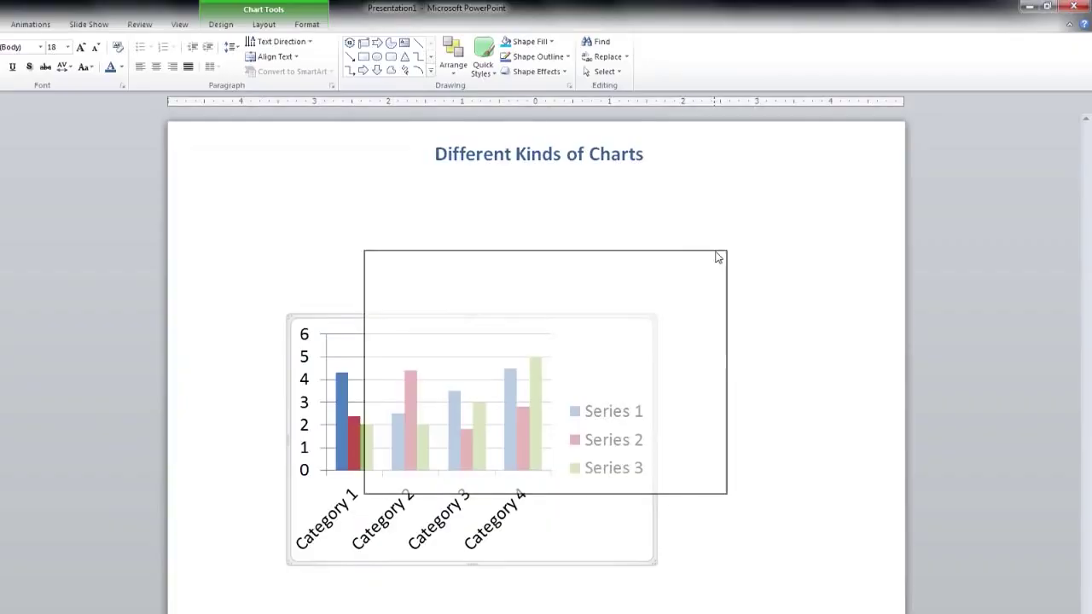
{"action": "left_click", "coordinate": [677, 381]}
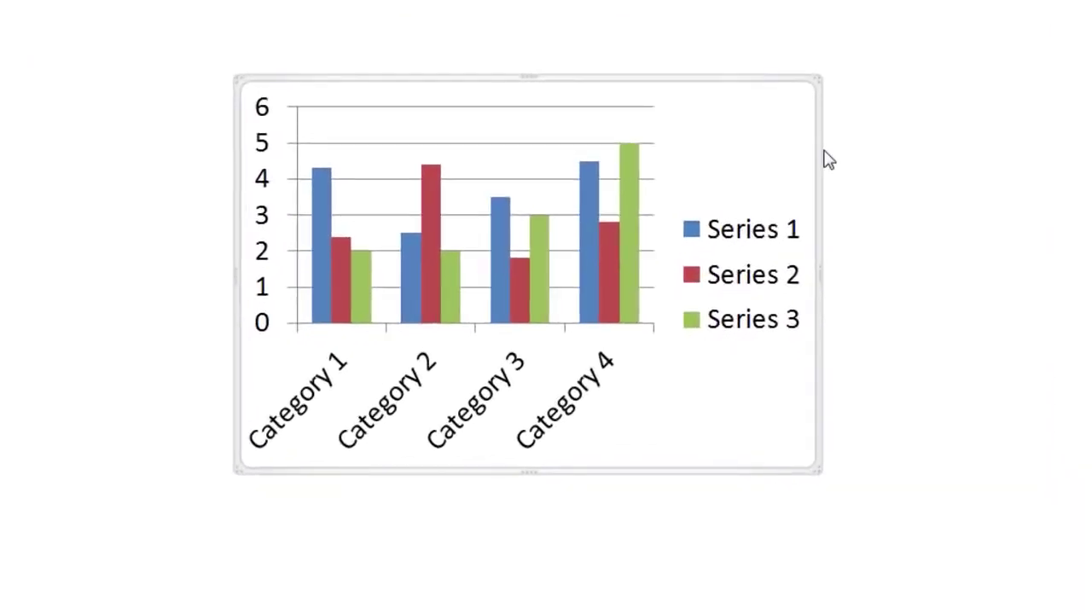
{"action": "right_click", "coordinate": [821, 150]}
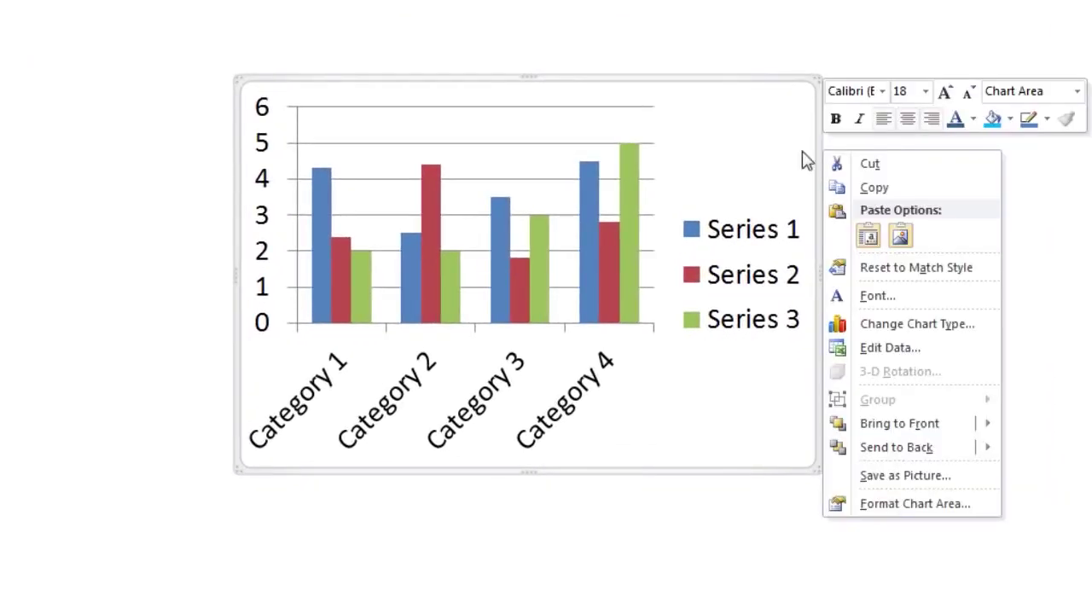
{"action": "left_click", "coordinate": [868, 326]}
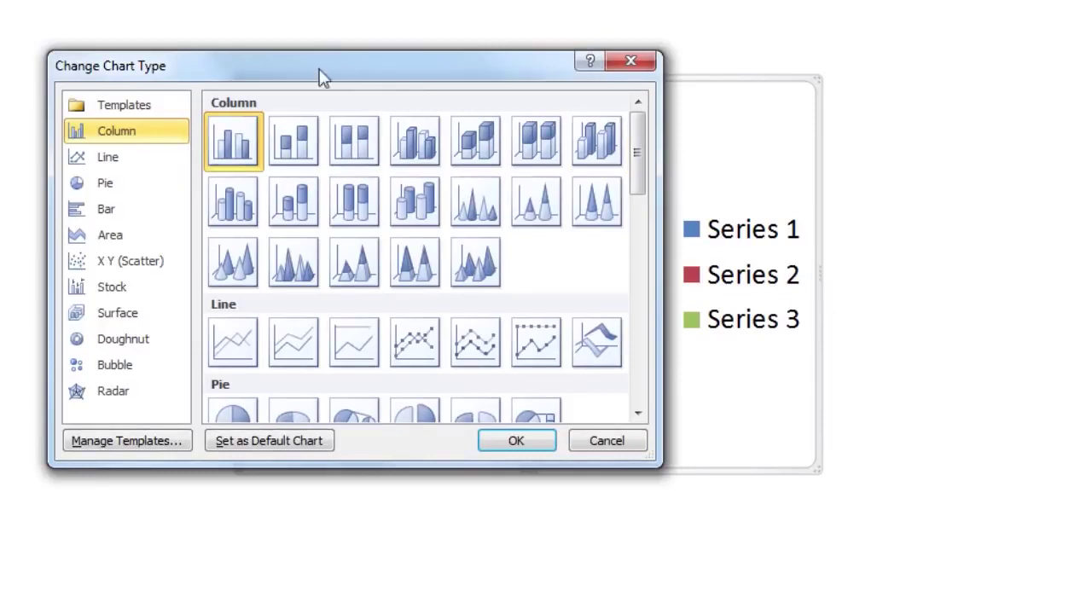
After browsing the Line and Area types, convert the chart to the basic Pie type and deselect it.
{"action": "left_click", "coordinate": [127, 163]}
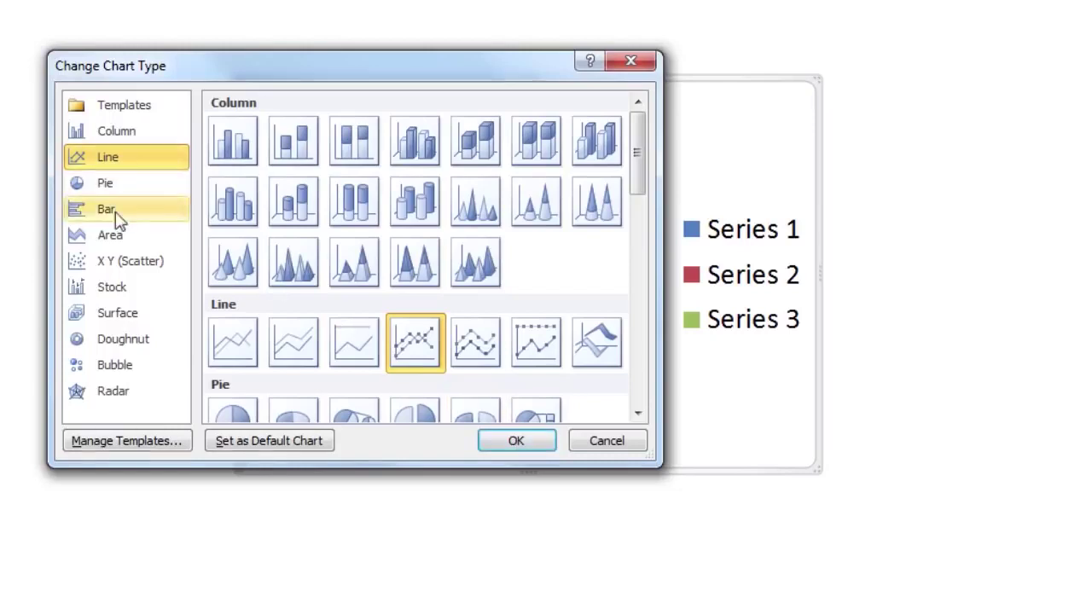
{"action": "left_click", "coordinate": [109, 243]}
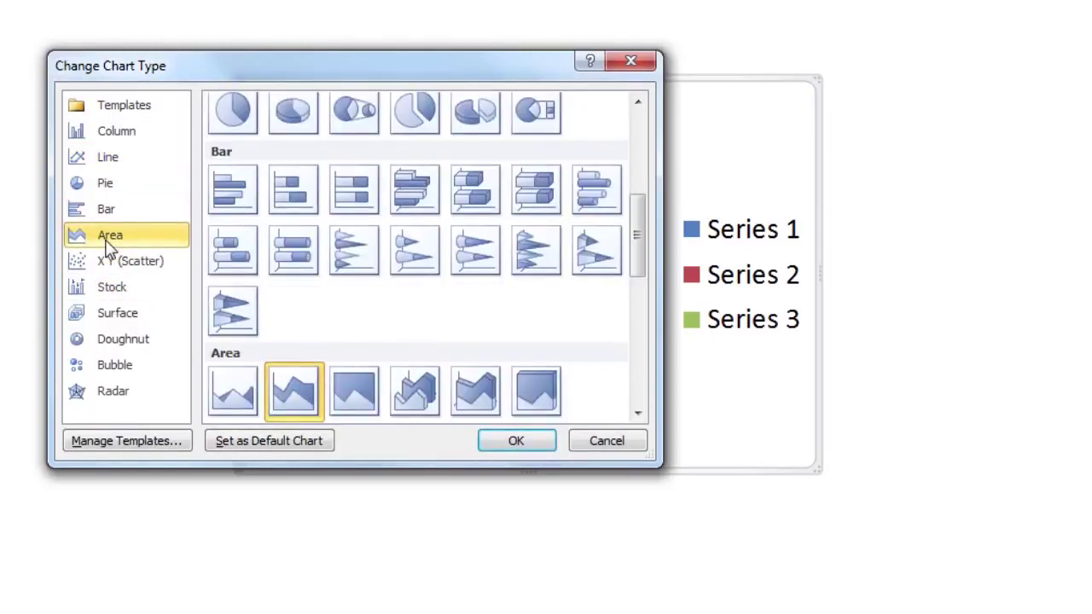
{"action": "left_click", "coordinate": [108, 157]}
{"action": "left_click", "coordinate": [280, 149]}
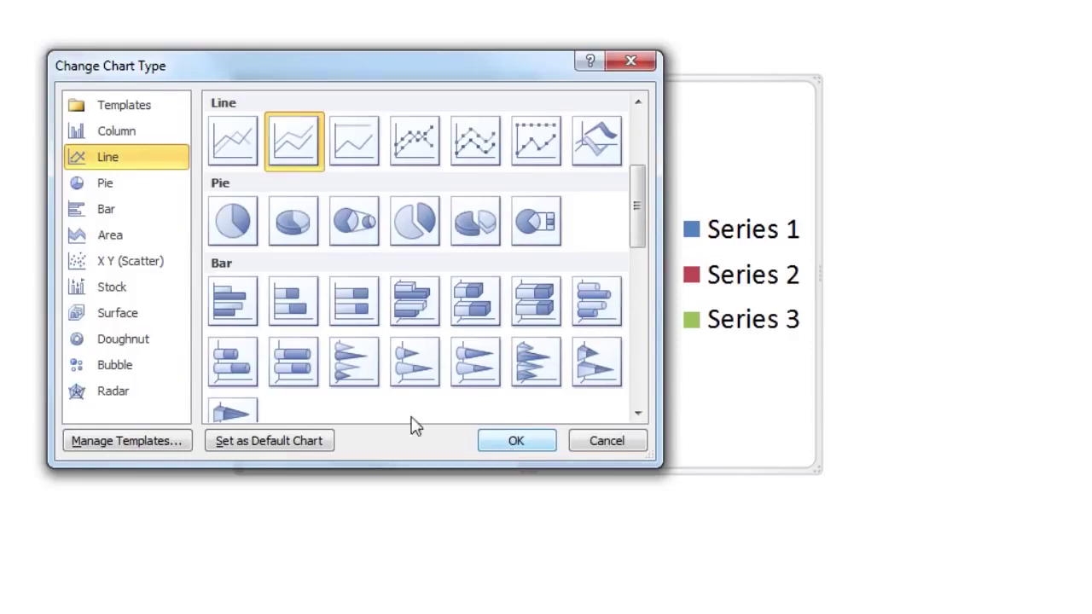
{"action": "left_click", "coordinate": [107, 188]}
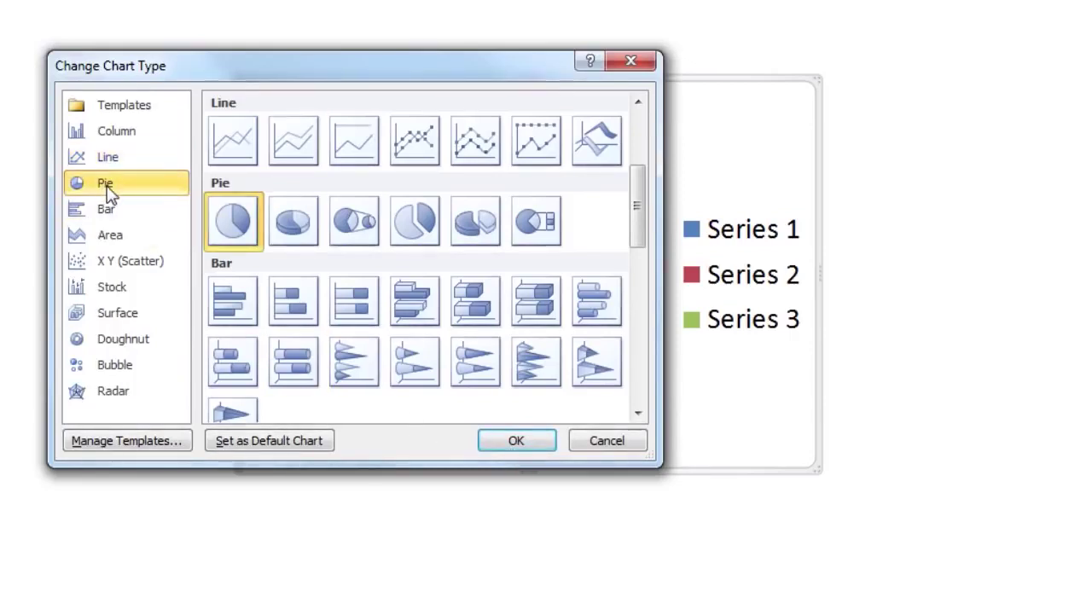
{"action": "left_click", "coordinate": [526, 440]}
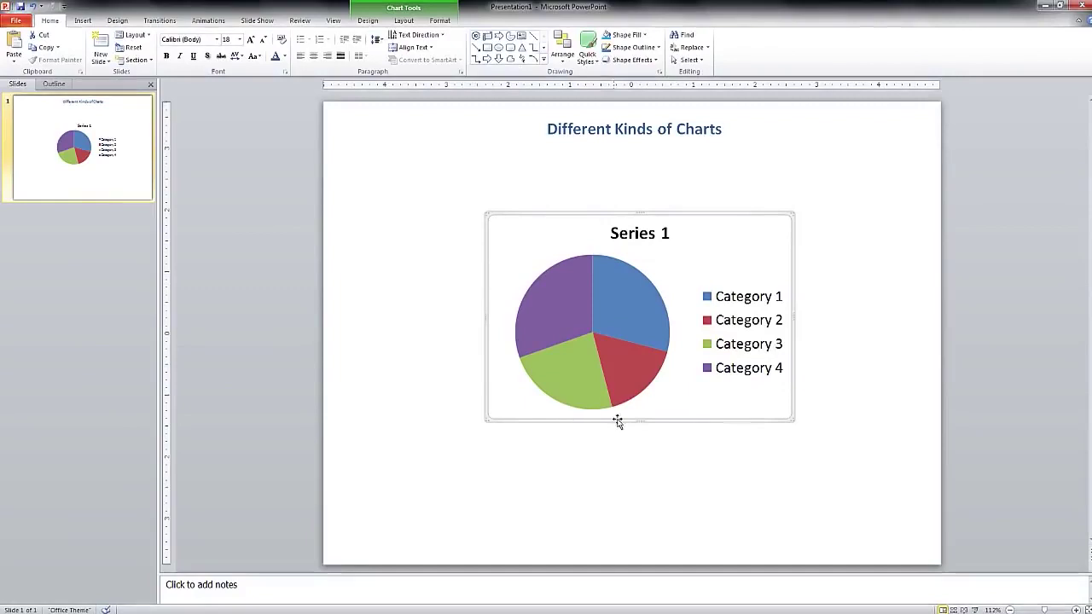
{"action": "left_click", "coordinate": [609, 443]}
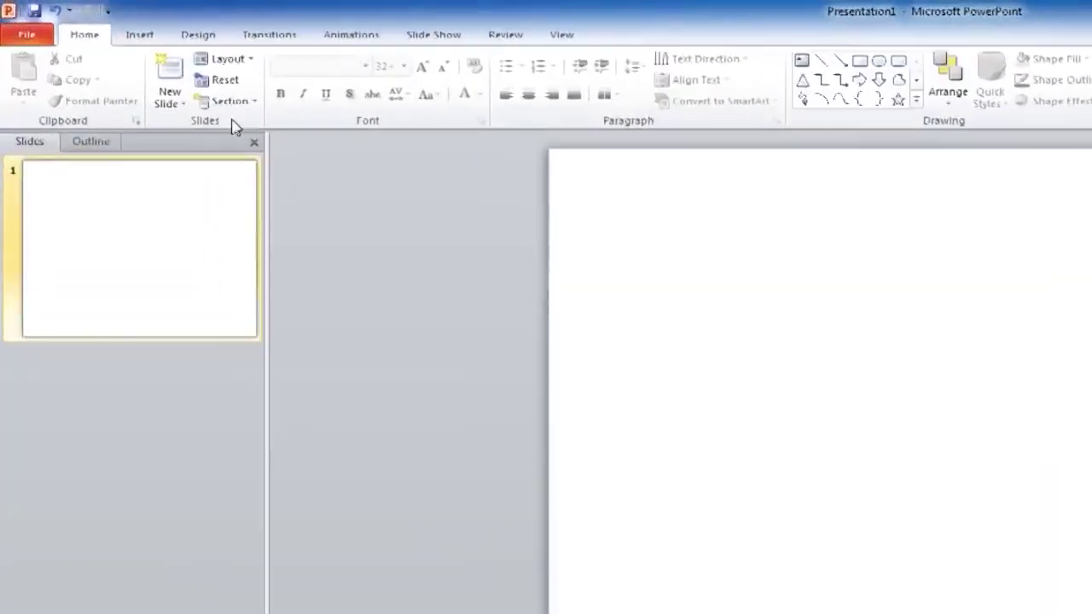
Insert the red car photo from file onto the blank slide.
{"action": "left_click", "coordinate": [83, 21]}
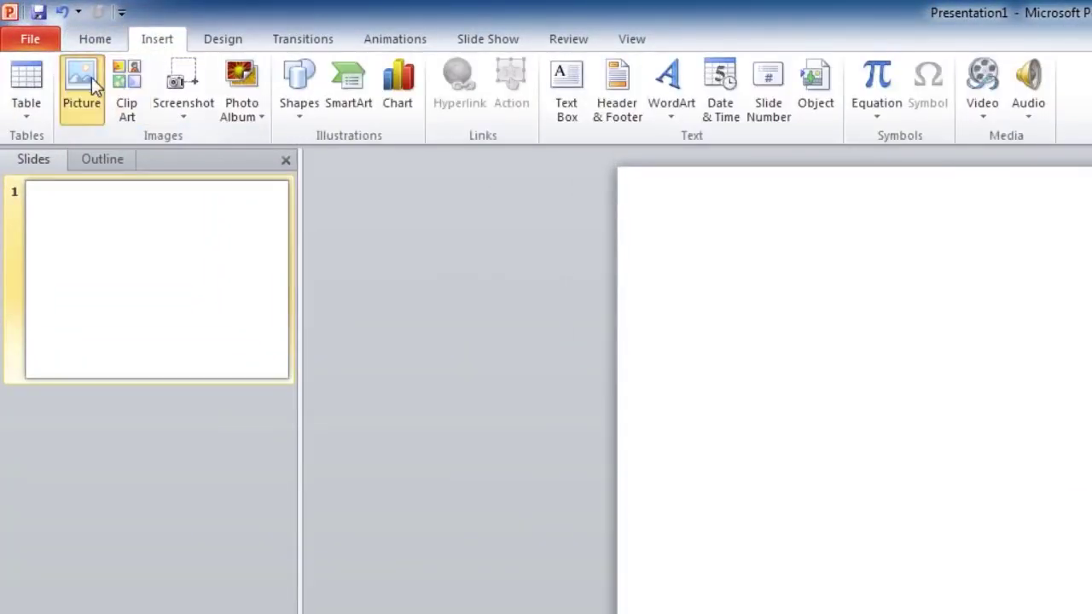
{"action": "left_click", "coordinate": [91, 77]}
{"action": "left_click", "coordinate": [253, 171]}
{"action": "left_click", "coordinate": [849, 550]}
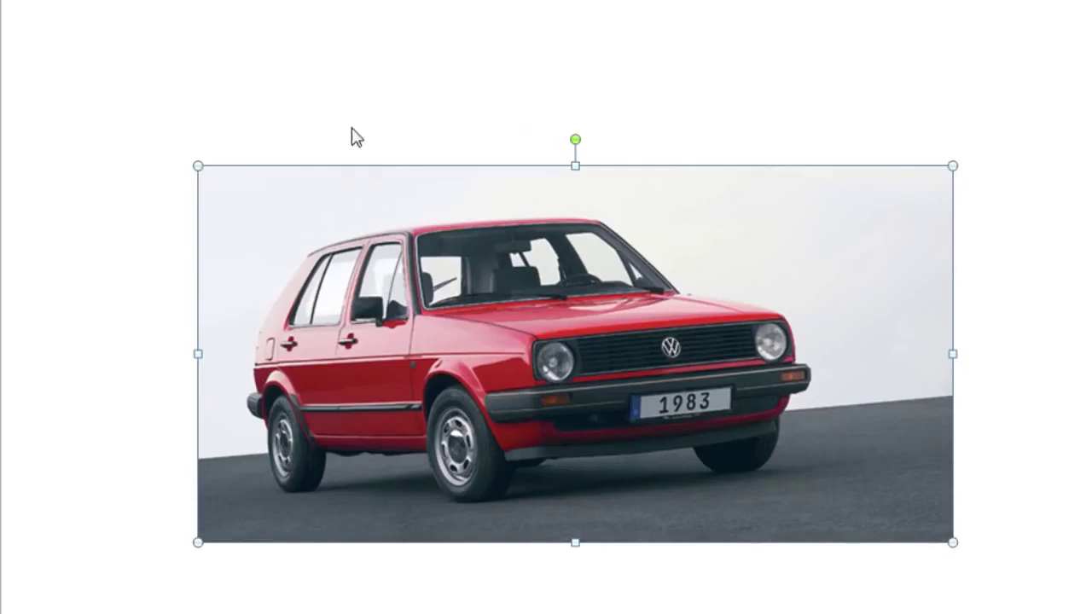
Resize the car picture from its top-left and bottom-right corners, then drag it slightly up and right.
{"action": "left_click_drag", "start_coordinate": [196, 166], "coordinate": [313, 222]}
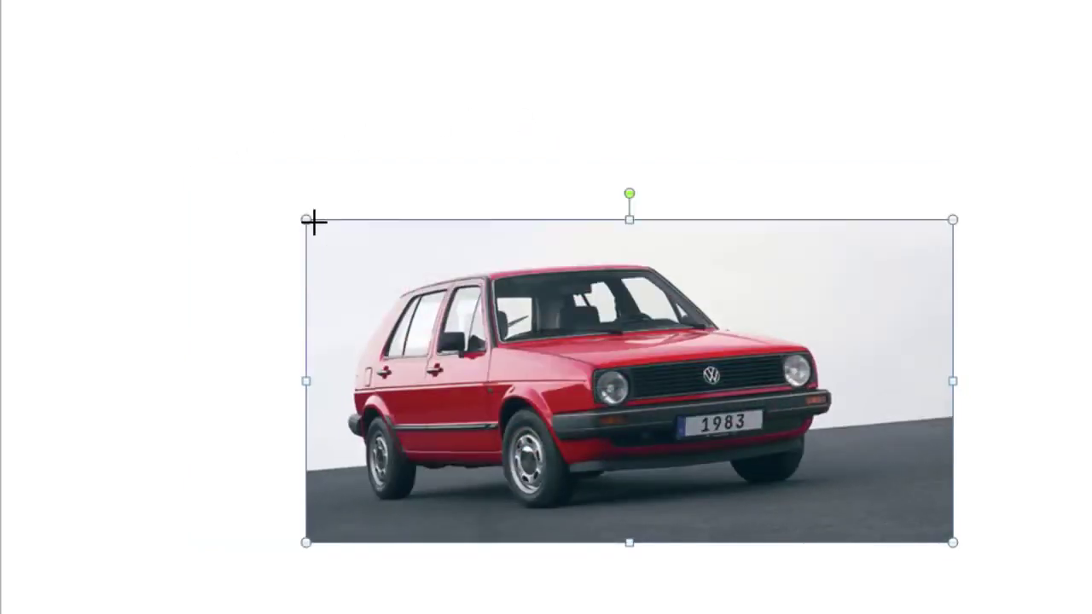
{"action": "left_click_drag", "start_coordinate": [953, 542], "coordinate": [844, 489]}
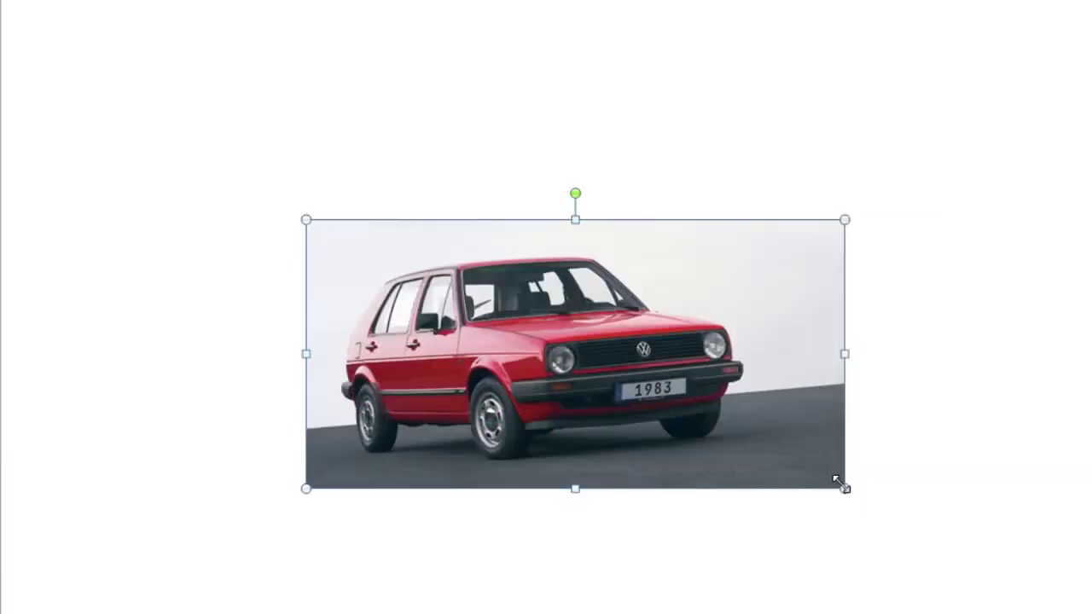
{"action": "left_click_drag", "start_coordinate": [306, 220], "coordinate": [133, 134]}
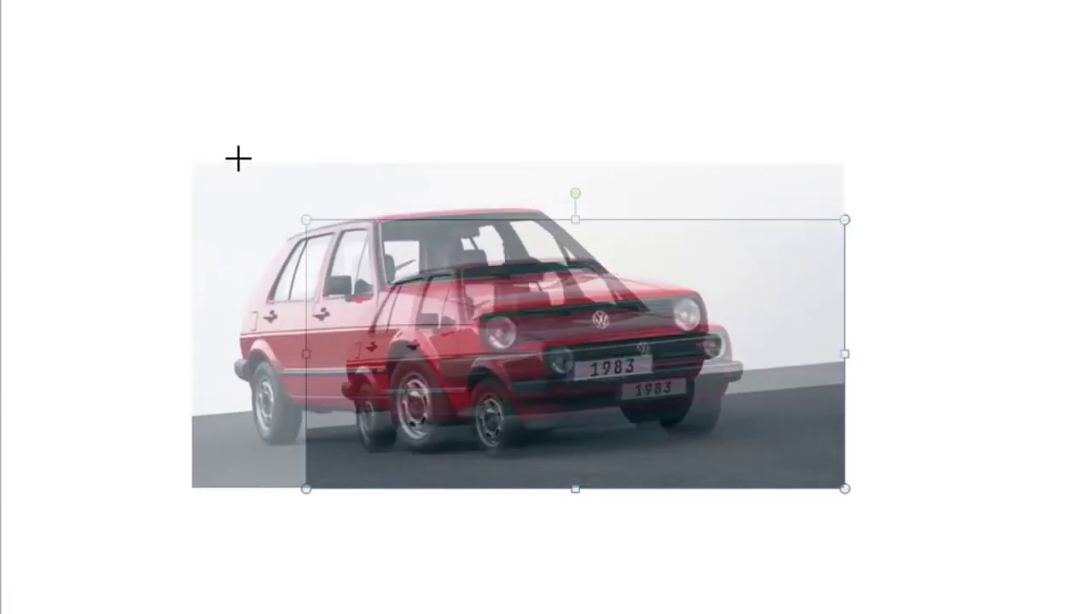
{"action": "left_click_drag", "start_coordinate": [844, 489], "coordinate": [978, 557]}
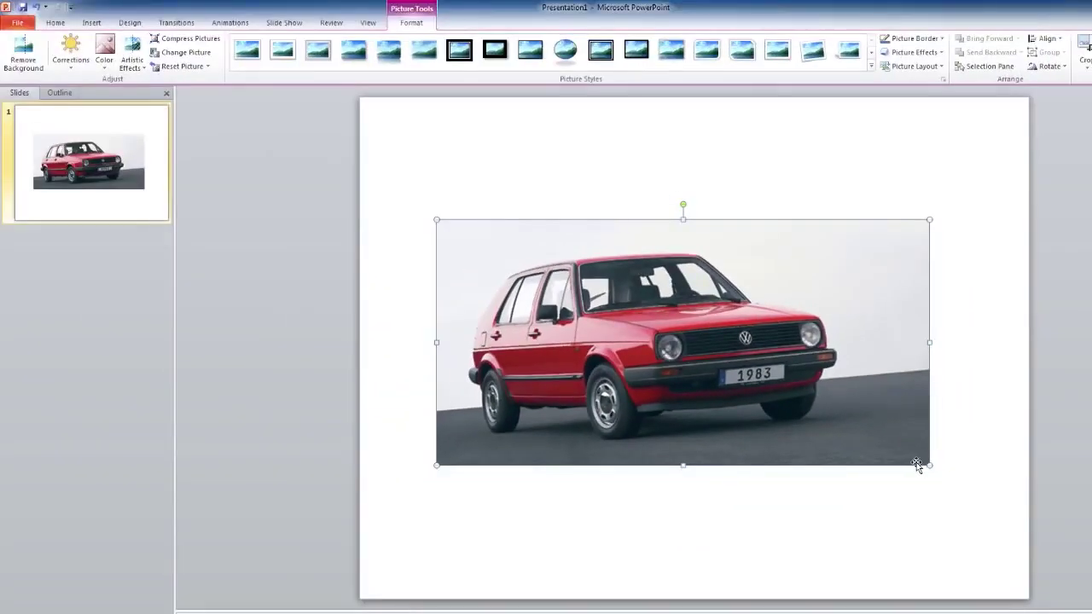
{"action": "mouse_move", "coordinate": [775, 446]}
{"action": "left_mouse_down"}
{"action": "mouse_move", "coordinate": [793, 378]}
{"action": "mouse_move", "coordinate": [783, 423]}
{"action": "left_mouse_up"}
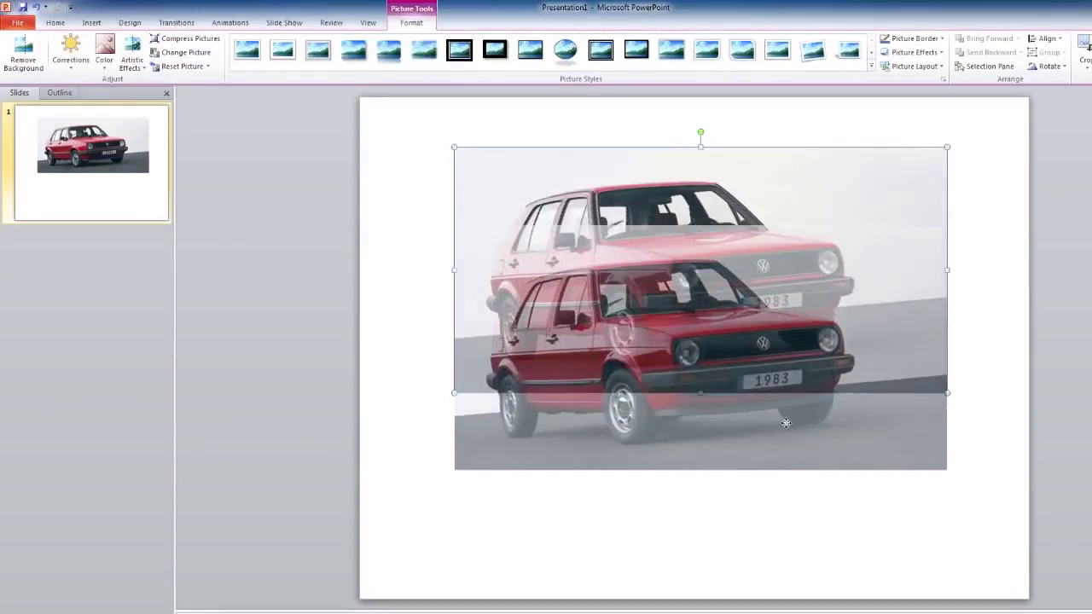
{"action": "left_click_drag", "start_coordinate": [771, 376], "coordinate": [817, 376]}
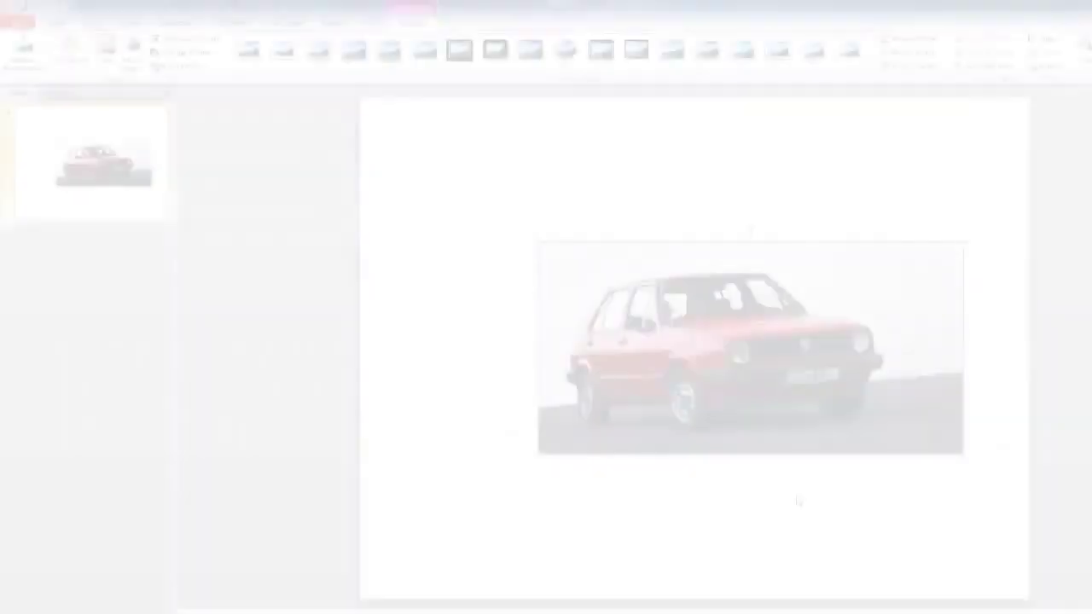
Nudge the car picture with arrow keys: left twice, right twice, up once, down twice.
{"action": "key", "text": "Left"}
{"action": "key", "text": "Left"}
{"action": "key", "text": "Left"}
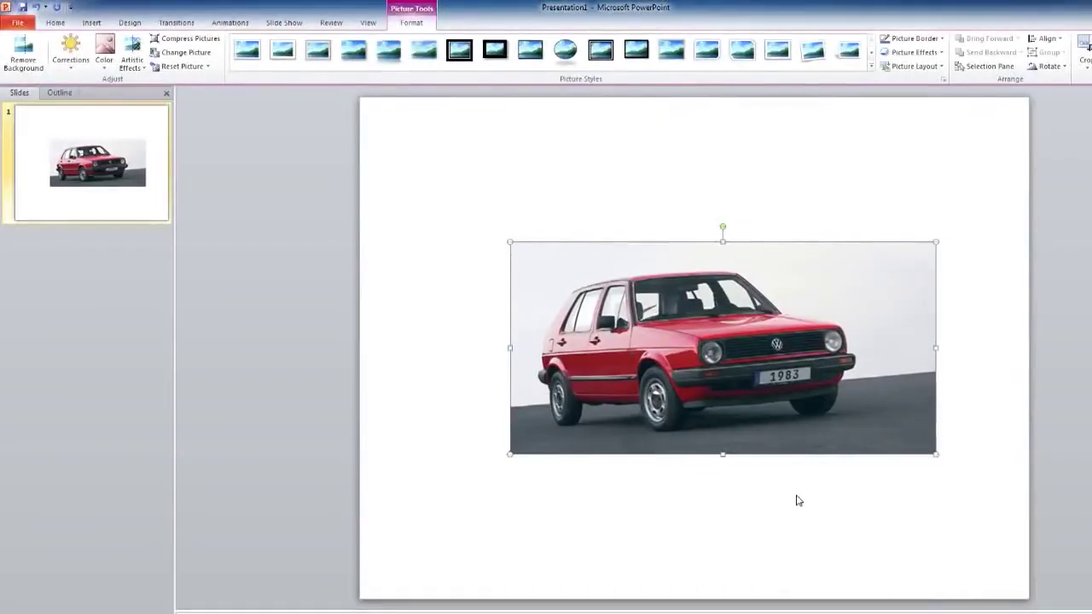
{"action": "key", "text": "Left"}
{"action": "key", "text": "Left"}
{"action": "key", "text": "Left"}
{"action": "key", "text": "Left"}
{"action": "key", "text": "Left"}
{"action": "key", "text": "Left"}
{"action": "key", "text": "Left"}
{"action": "key", "text": "Left"}
{"action": "key", "text": "Right"}
{"action": "key", "text": "Right"}
{"action": "key", "text": "Right"}
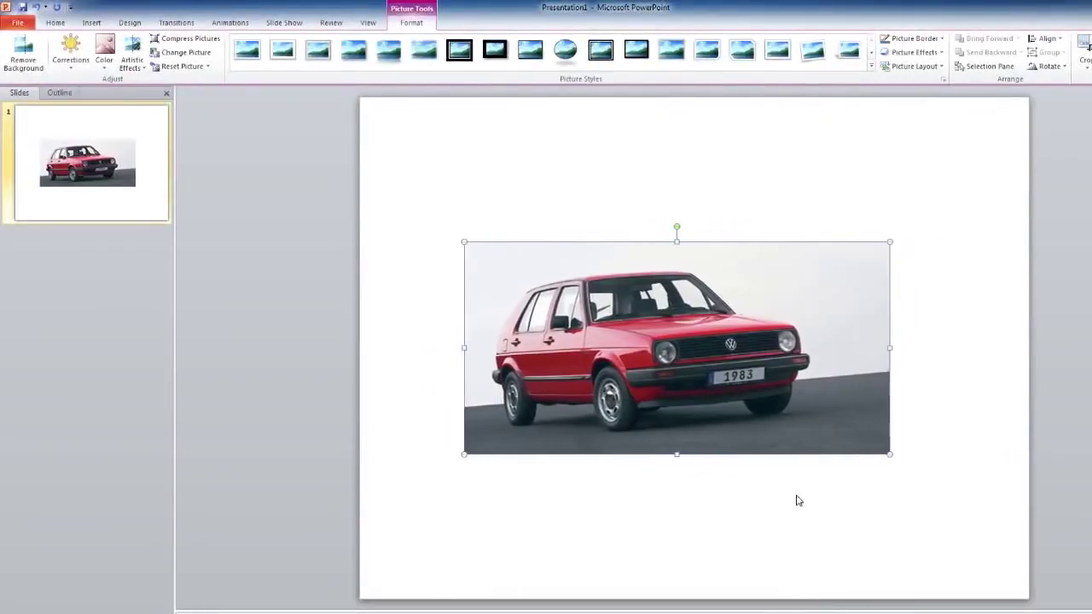
{"action": "key", "text": "Right"}
{"action": "key", "text": "Right"}
{"action": "key", "text": "Right"}
{"action": "key", "text": "Up"}
{"action": "key", "text": "Up"}
{"action": "key", "text": "Up"}
{"action": "key", "text": "Down"}
{"action": "key", "text": "Down"}
{"action": "key", "text": "Down"}
{"action": "key", "text": "Down"}
{"action": "key", "text": "Down"}
{"action": "key", "text": "Down"}
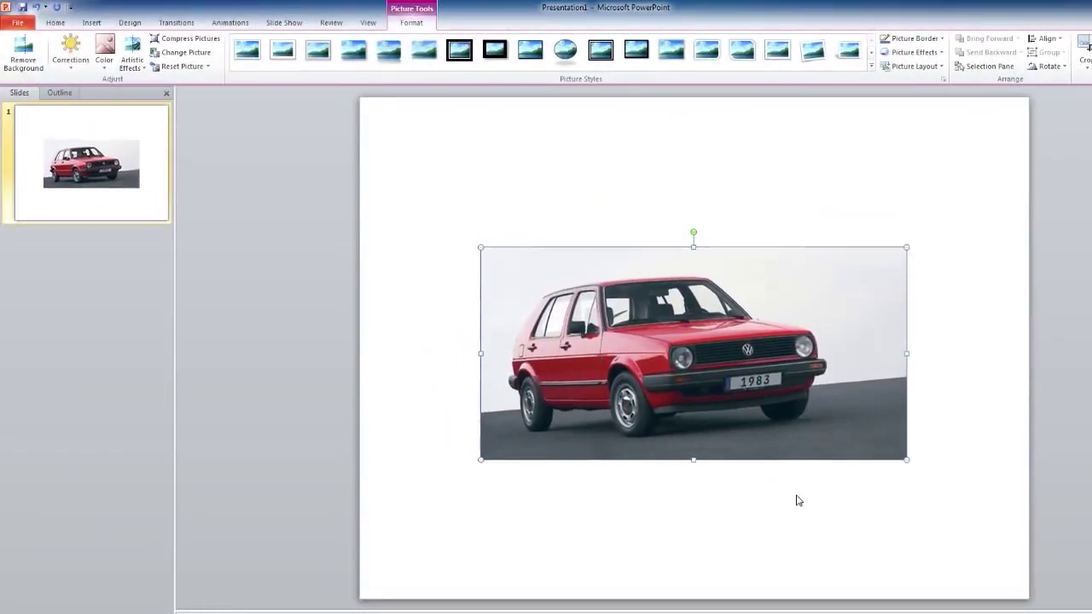
{"action": "key", "text": "Down"}
{"action": "key", "text": "Down"}
{"action": "key", "text": "Down"}
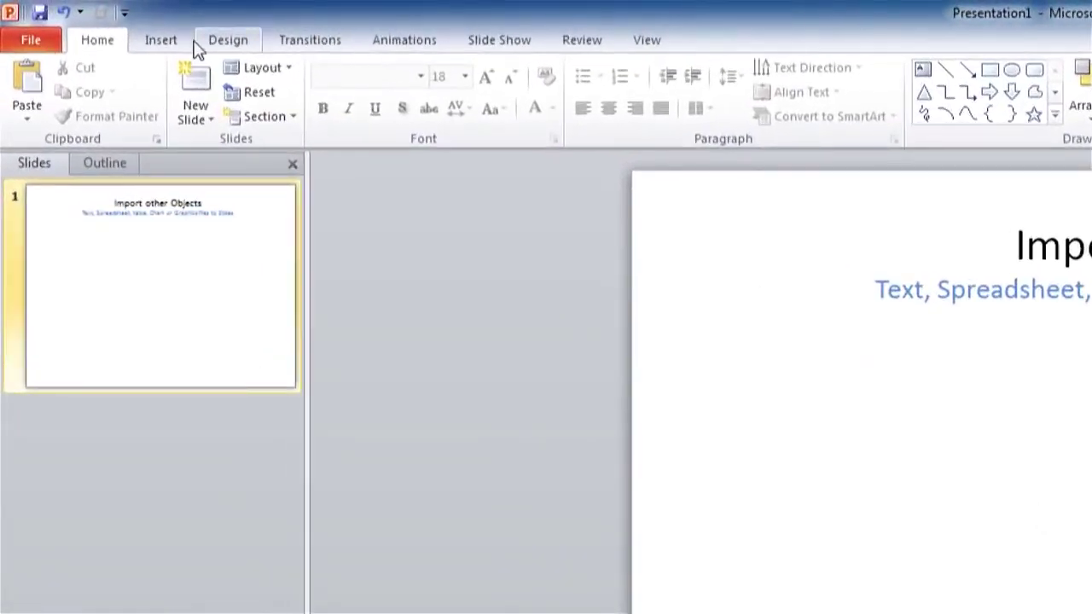
Open Insert Object on the Import other Objects slide and switch to Create from file.
{"action": "left_click", "coordinate": [163, 41]}
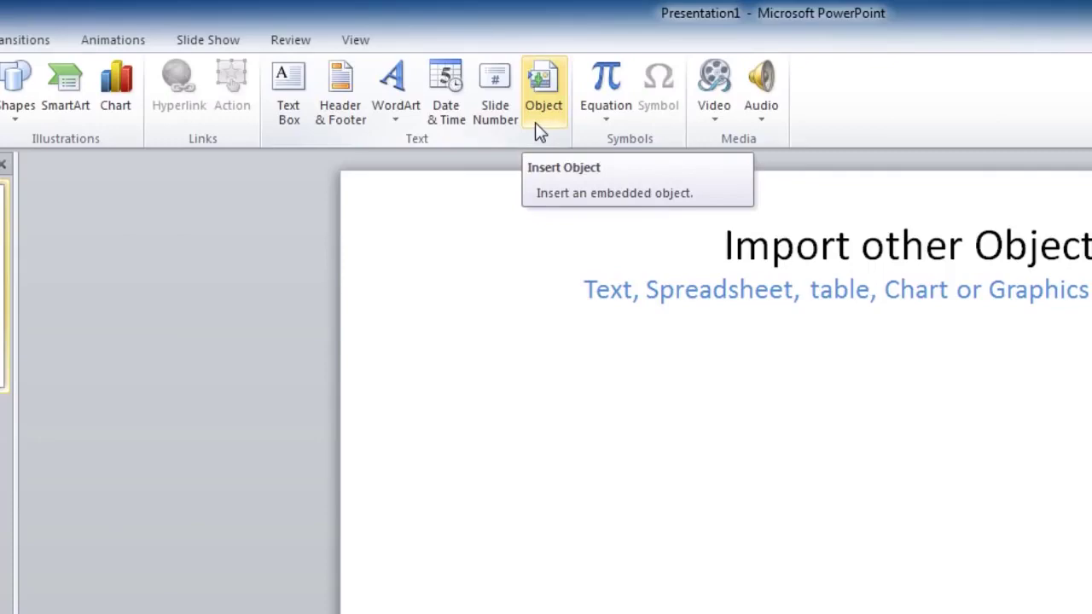
{"action": "left_click", "coordinate": [538, 126]}
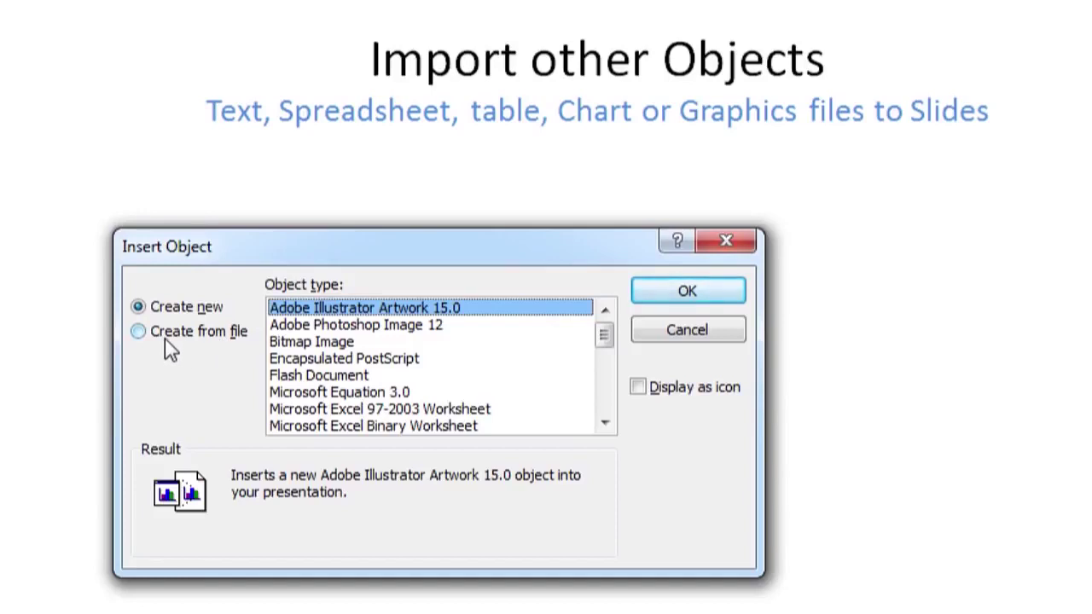
{"action": "left_click", "coordinate": [141, 337]}
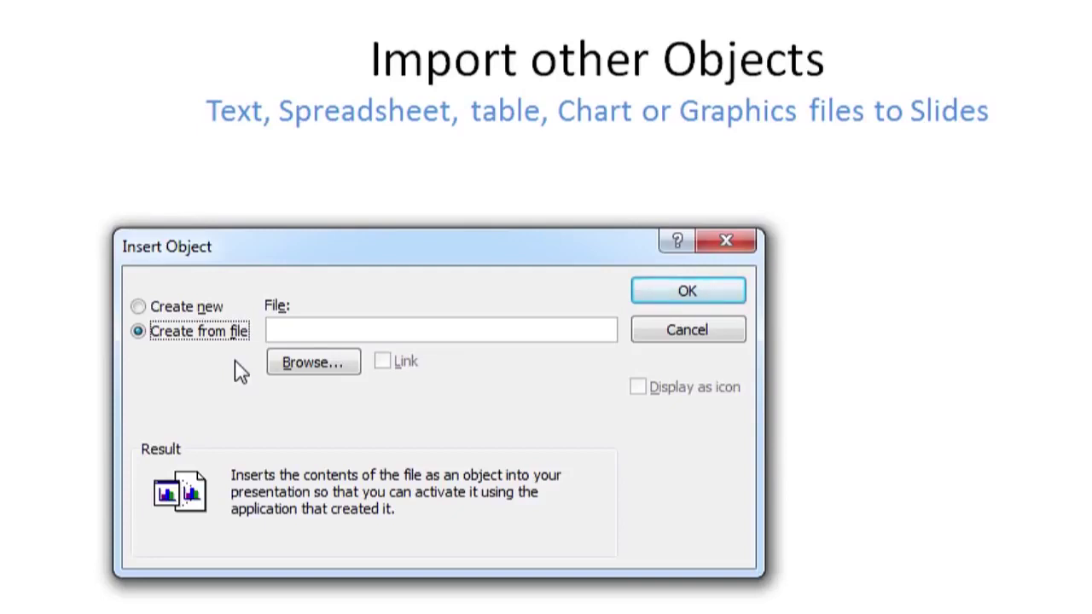
Browse to New Volume (D:) > Desktop > Docs and choose ENG101.xlsx as the file to embed.
{"action": "left_click", "coordinate": [316, 377]}
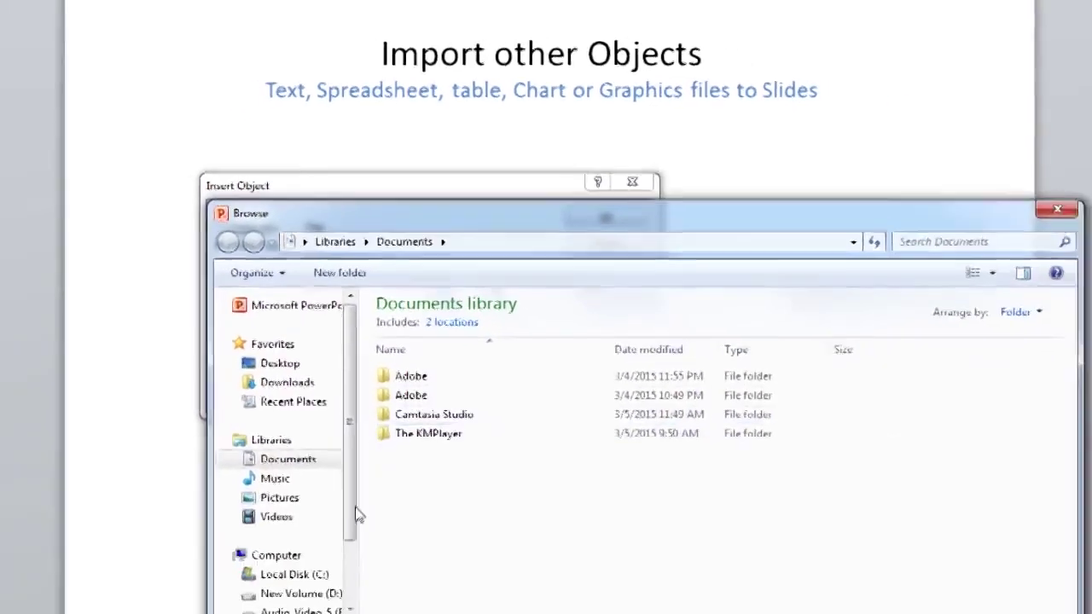
{"action": "left_click", "coordinate": [315, 493]}
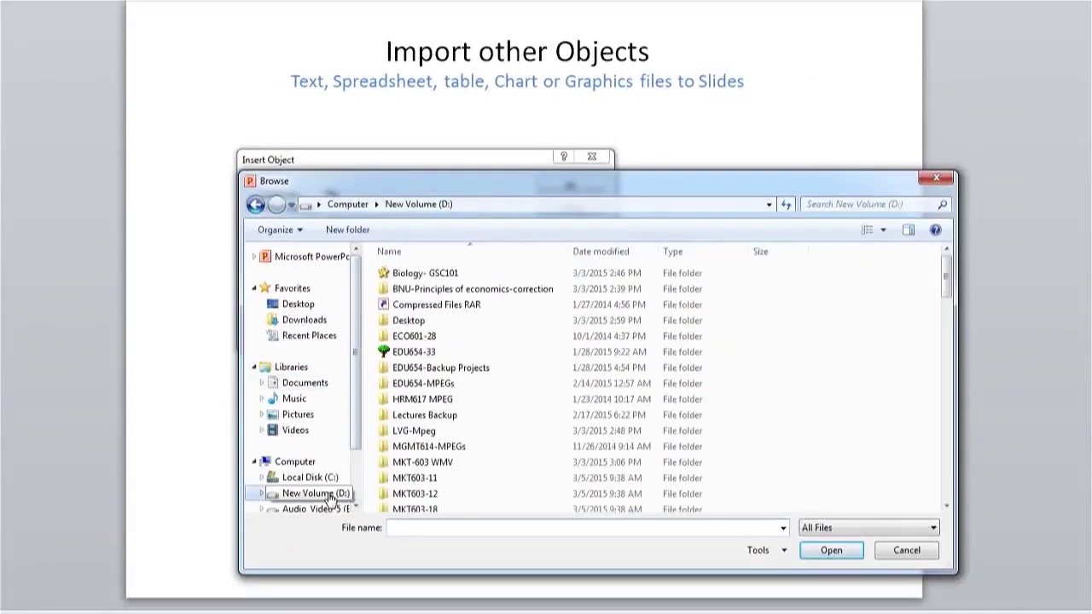
{"action": "double_click", "coordinate": [408, 319]}
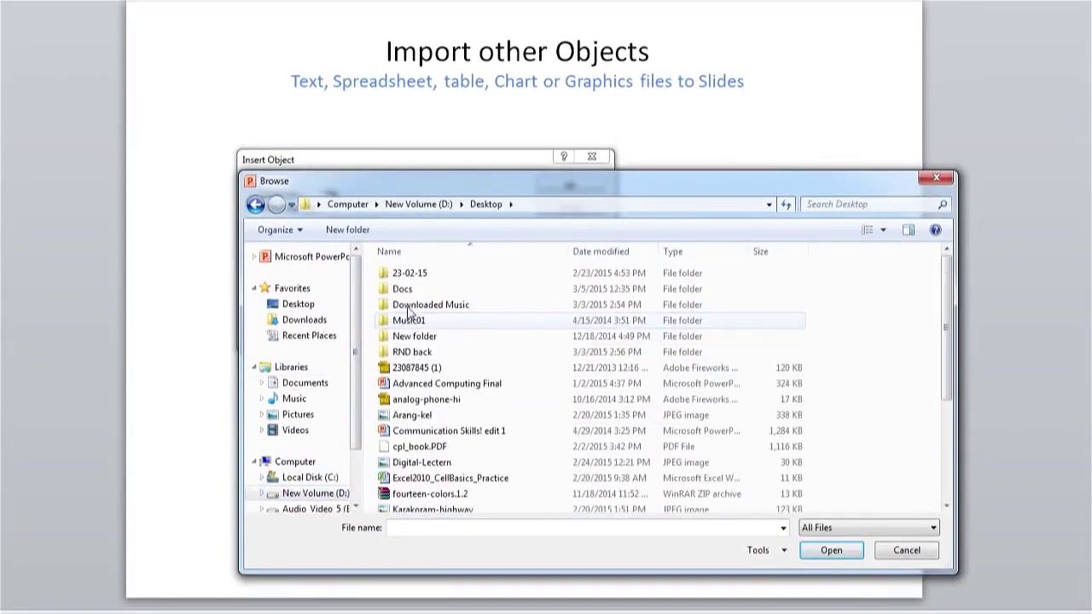
{"action": "double_click", "coordinate": [401, 282]}
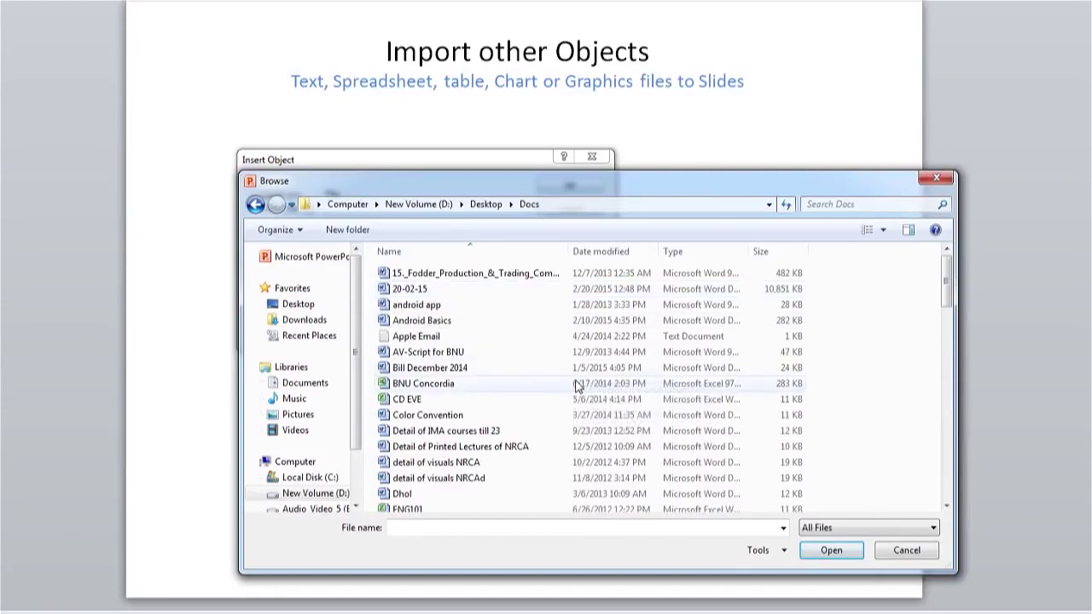
{"action": "mouse_move", "coordinate": [947, 295]}
{"action": "left_mouse_down"}
{"action": "mouse_move", "coordinate": [945, 491]}
{"action": "mouse_move", "coordinate": [951, 290]}
{"action": "left_mouse_up"}
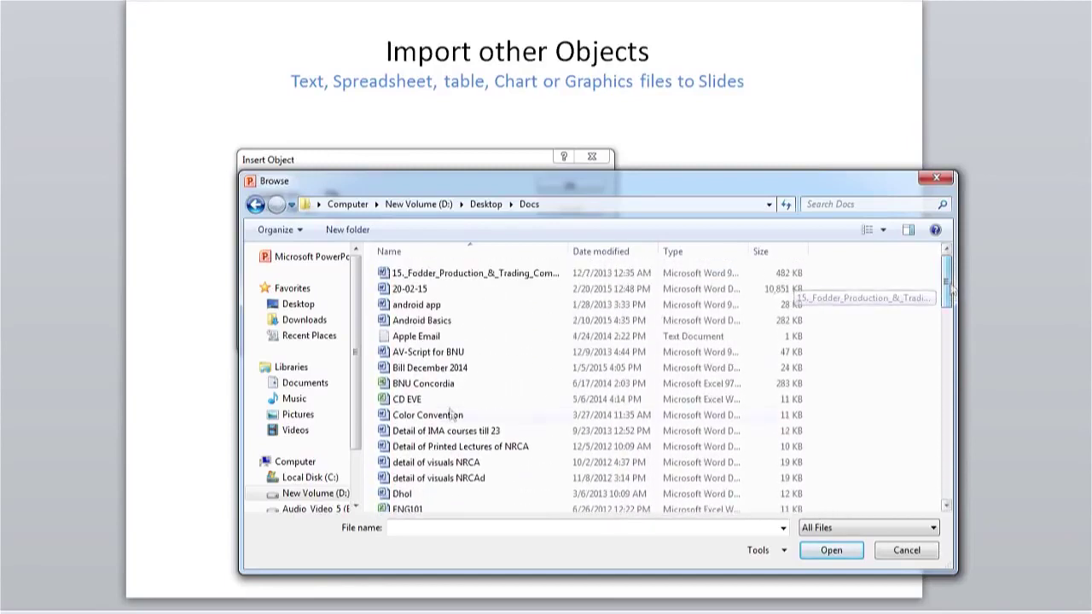
{"action": "scroll", "coordinate": [454, 452], "scroll_direction": "down", "scroll_amount": 1}
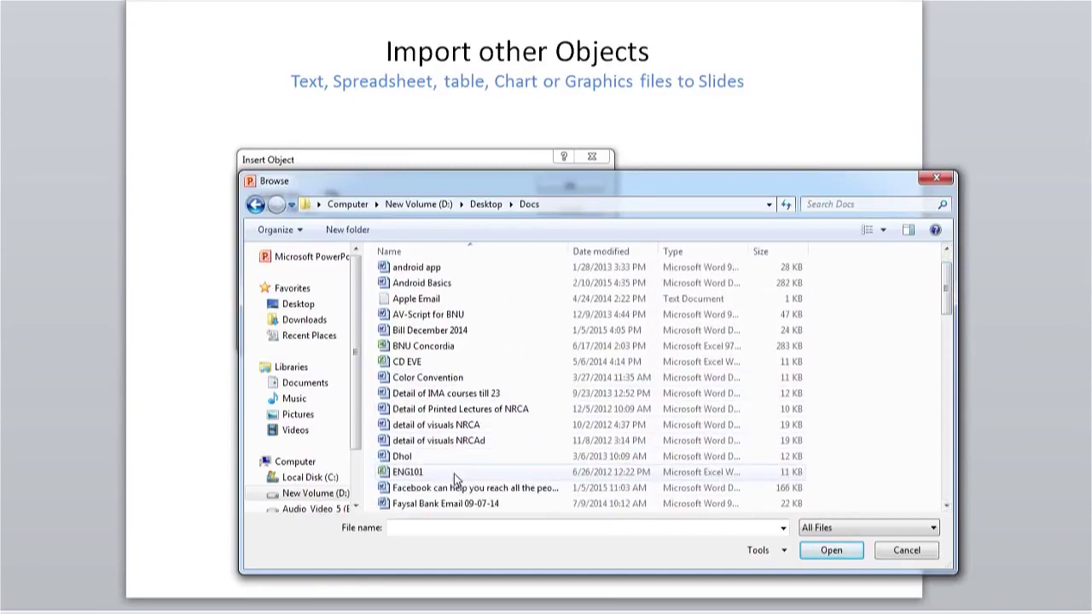
{"action": "left_click", "coordinate": [396, 475]}
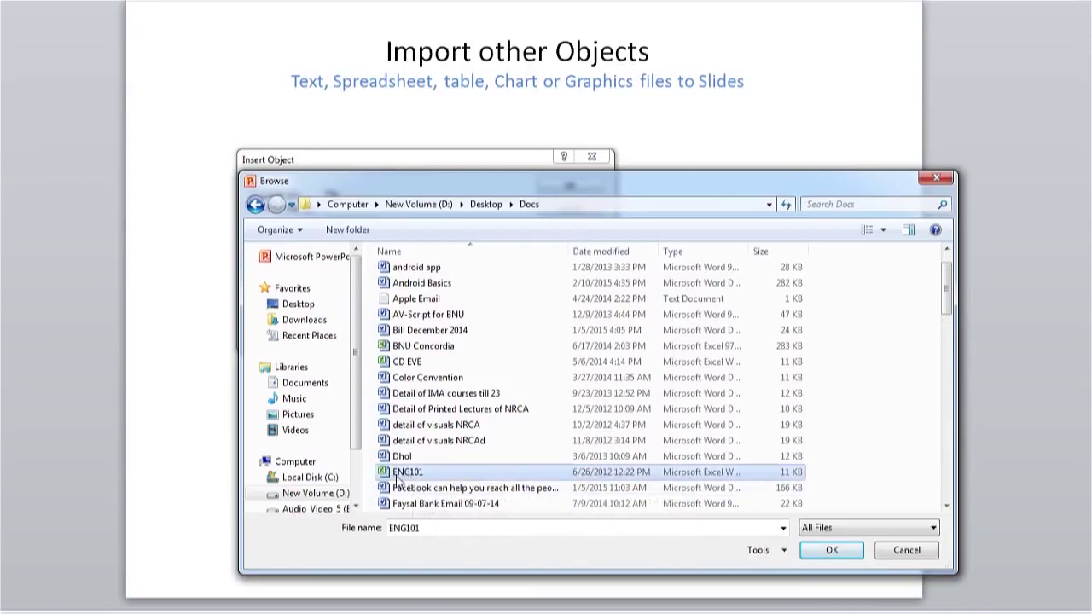
{"action": "left_click", "coordinate": [812, 553]}
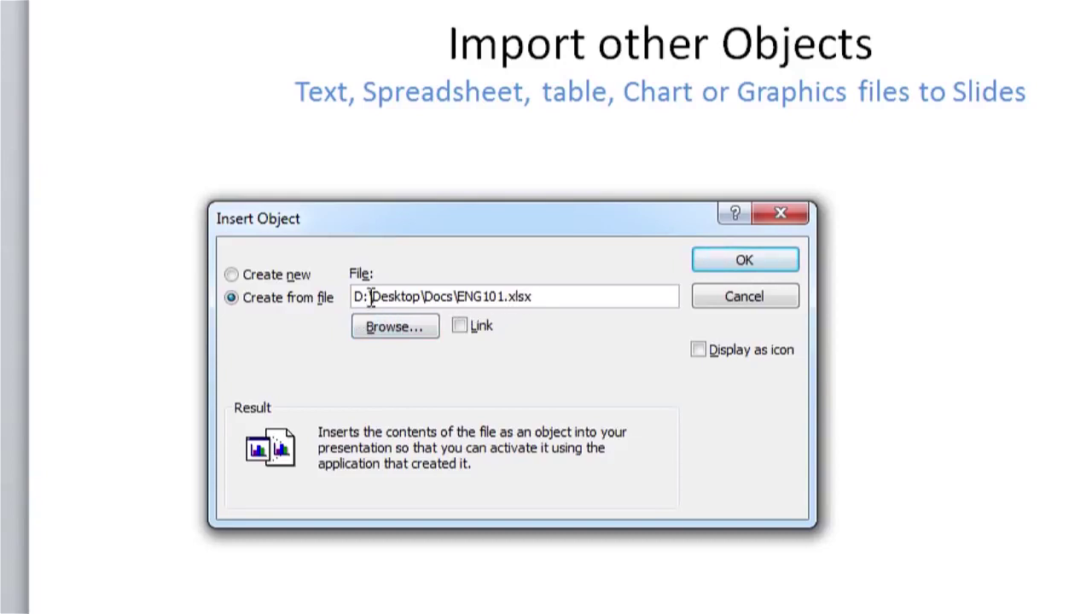
Check the ENG101 file path, then embed the spreadsheet on the slide.
{"action": "left_click_drag", "start_coordinate": [357, 298], "coordinate": [551, 301]}
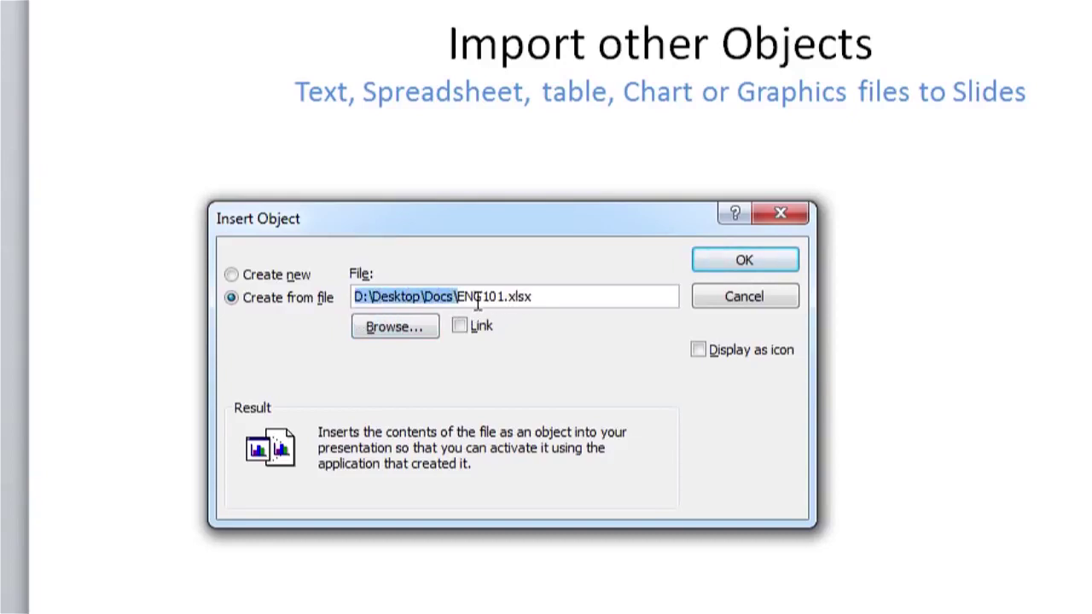
{"action": "left_click", "coordinate": [536, 298]}
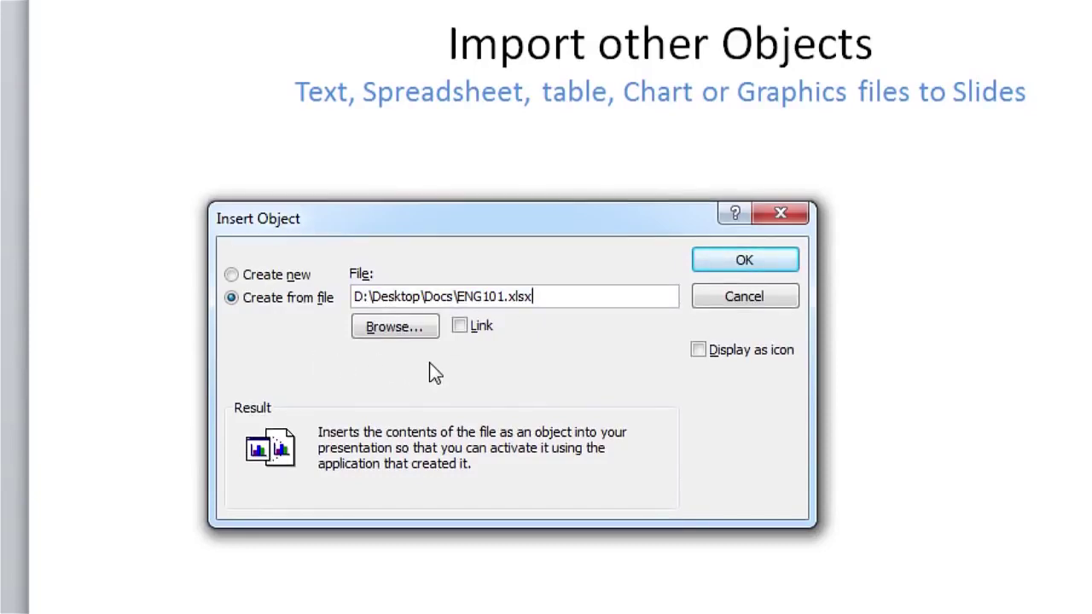
{"action": "left_click", "coordinate": [731, 269]}
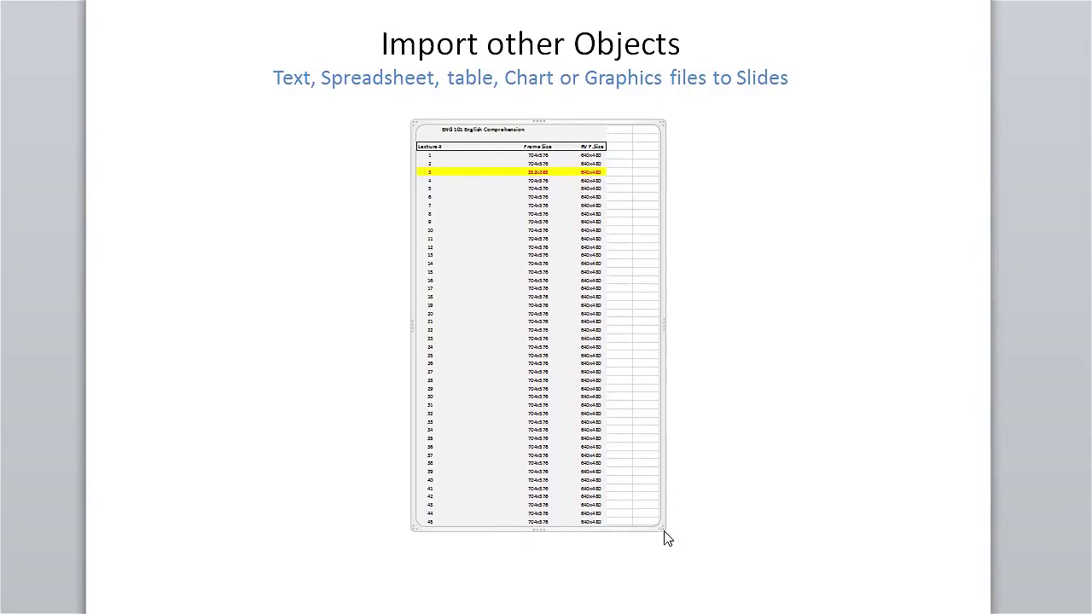
Drag the spreadsheet's bottom-right handle down toward the slide bottom, then click outside to finish editing.
{"action": "left_click_drag", "start_coordinate": [664, 531], "coordinate": [713, 563]}
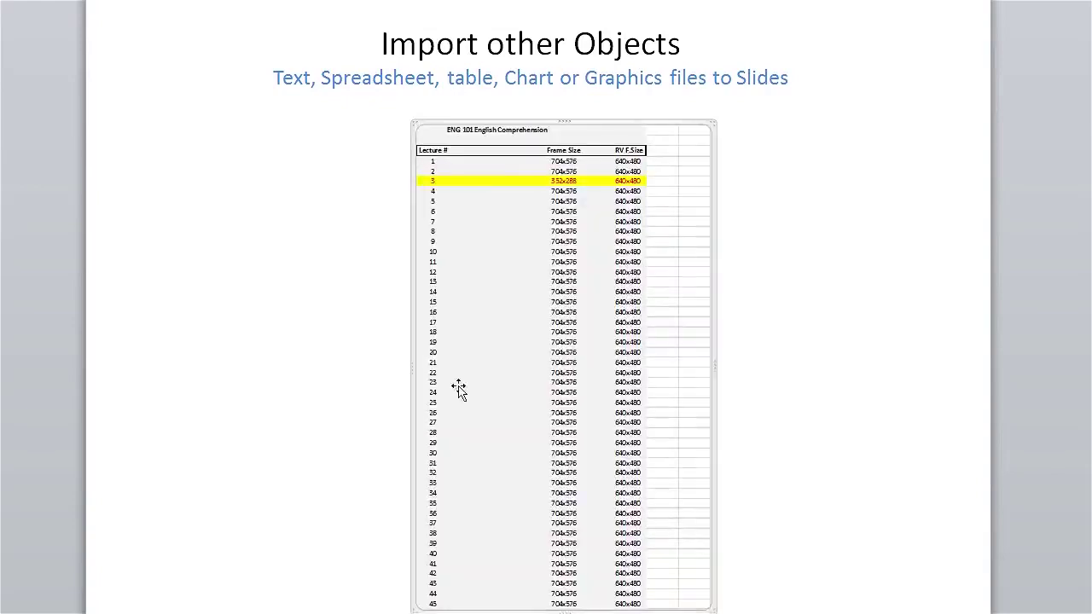
{"action": "left_click", "coordinate": [331, 371]}
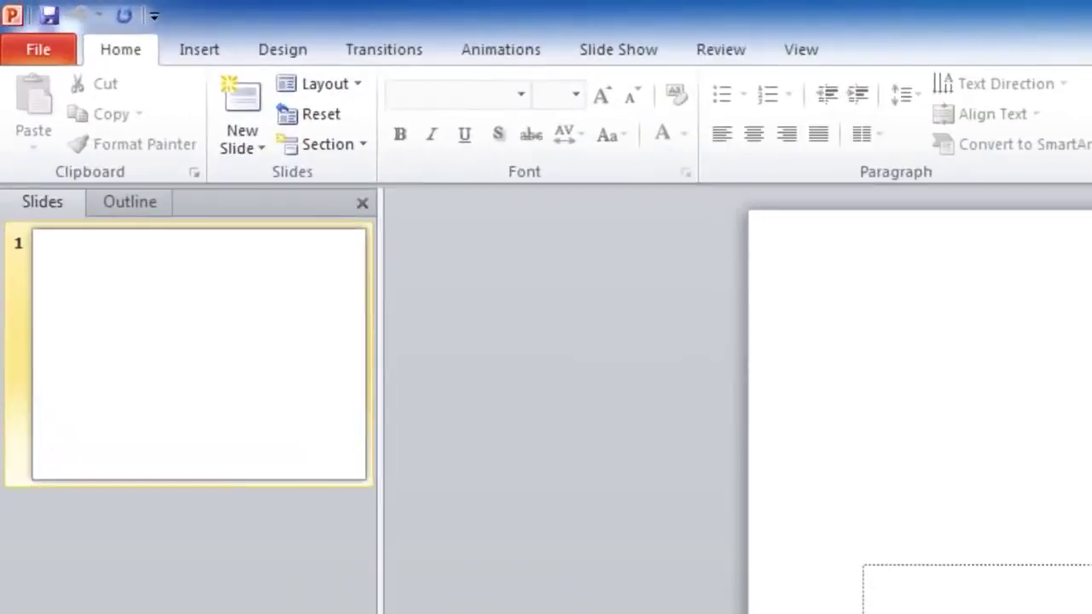
Switch to Slide Master view and select the main master layout.
{"action": "left_click", "coordinate": [802, 53]}
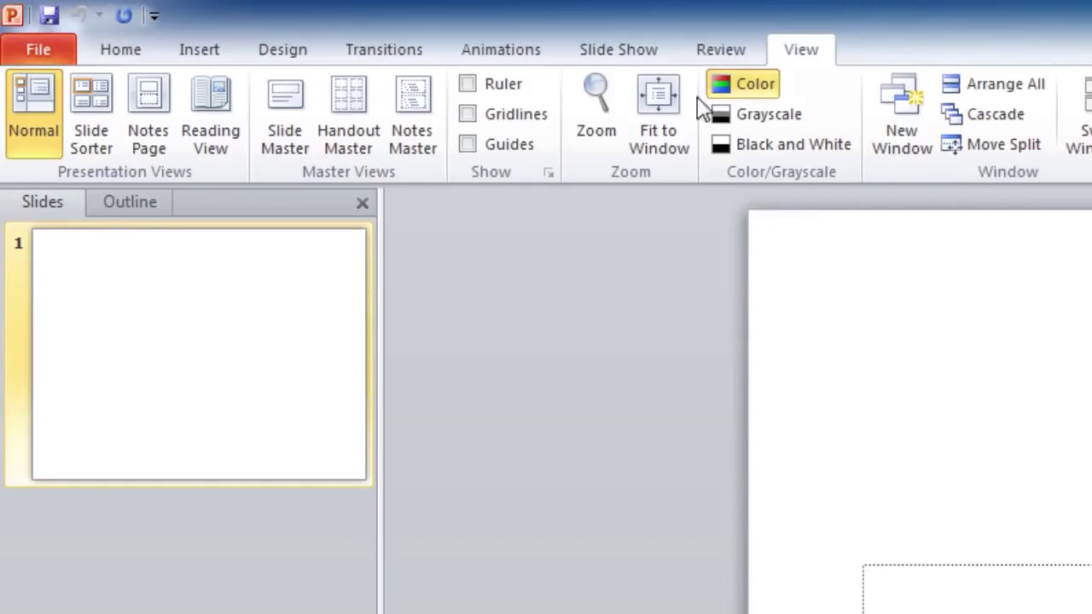
{"action": "left_click", "coordinate": [287, 147]}
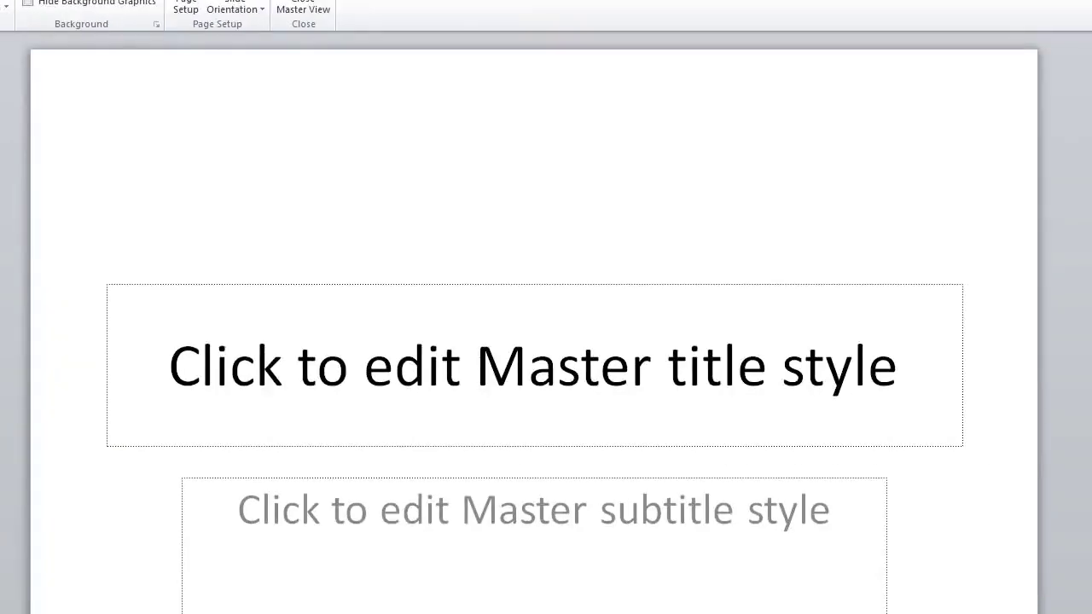
{"action": "key", "text": "Up"}
Delete the body text and title placeholders from the master slide.
{"action": "double_click", "coordinate": [169, 231]}
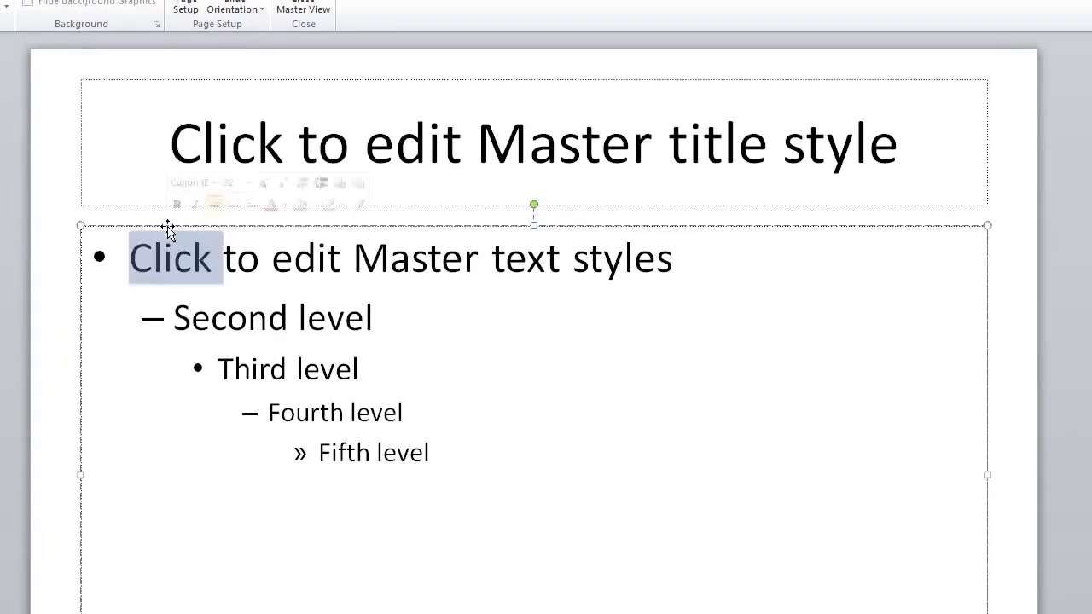
{"action": "left_click", "coordinate": [170, 226]}
{"action": "key", "text": "Delete"}
{"action": "left_click", "coordinate": [188, 208]}
{"action": "key", "text": "Delete"}
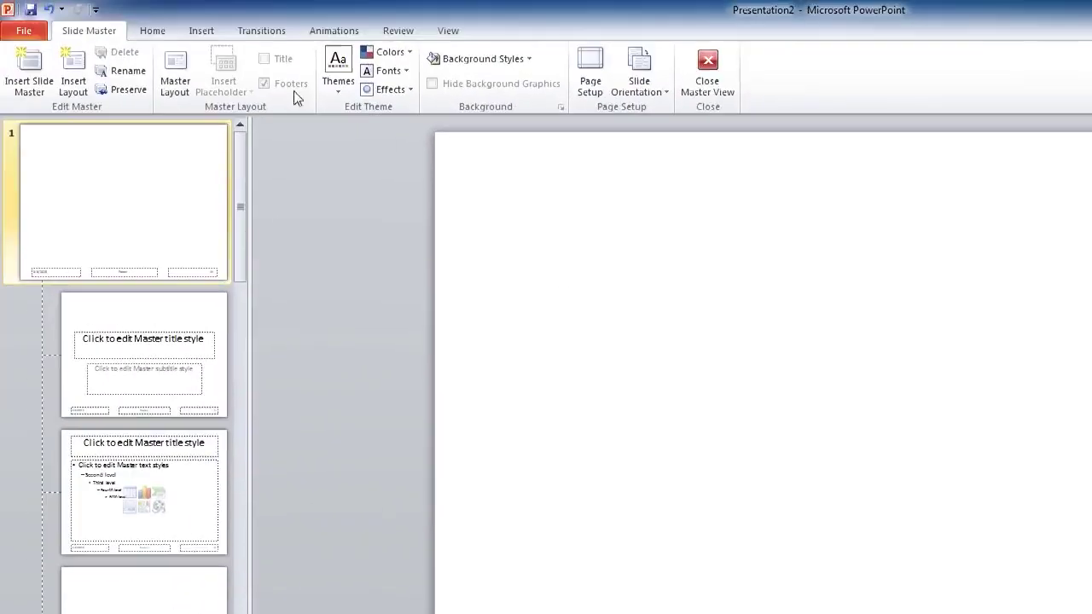
Insert the bmw 635csi 2 picture onto the master and drag it to the top-right corner.
{"action": "left_click", "coordinate": [201, 31]}
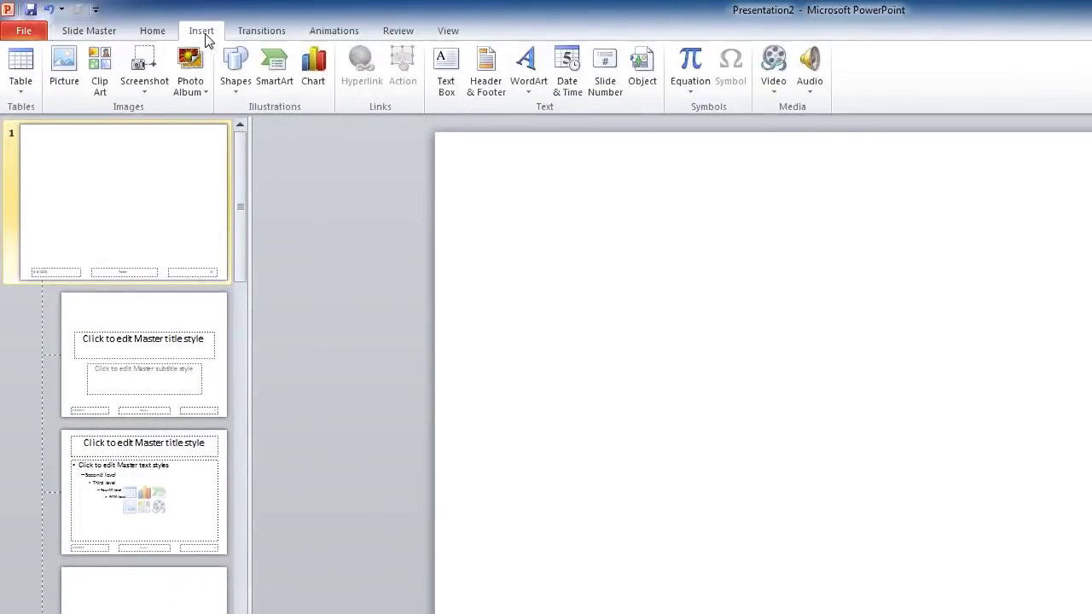
{"action": "left_click", "coordinate": [64, 69]}
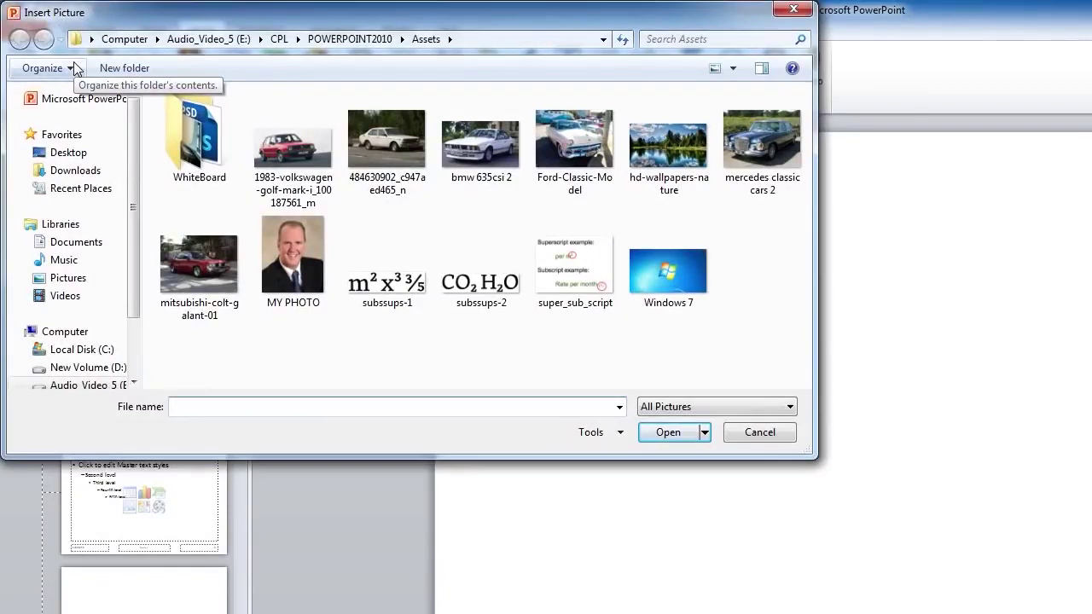
{"action": "left_click", "coordinate": [500, 175]}
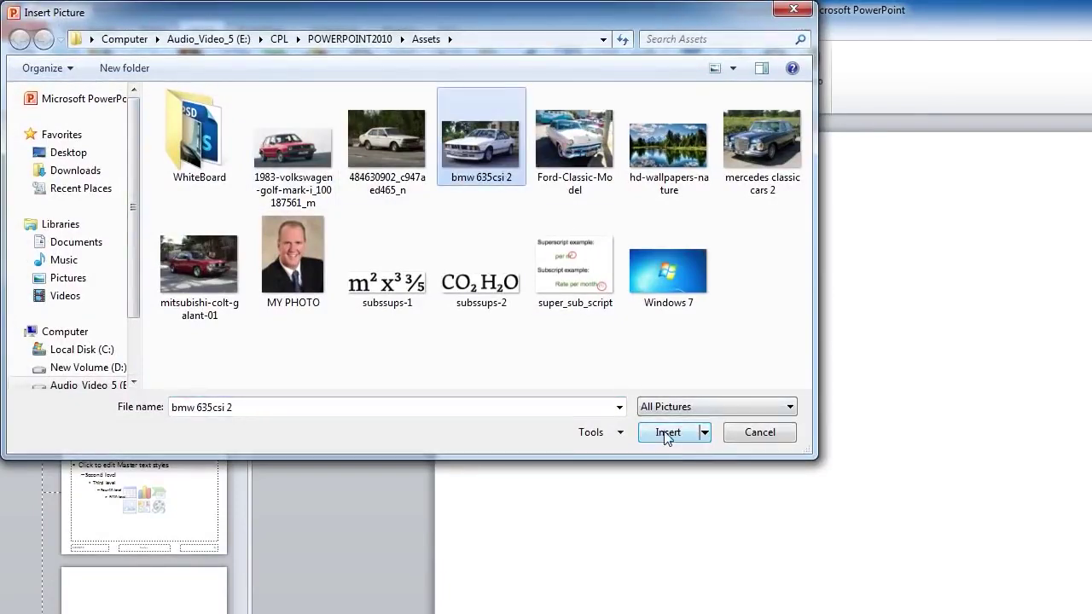
{"action": "left_click", "coordinate": [668, 432]}
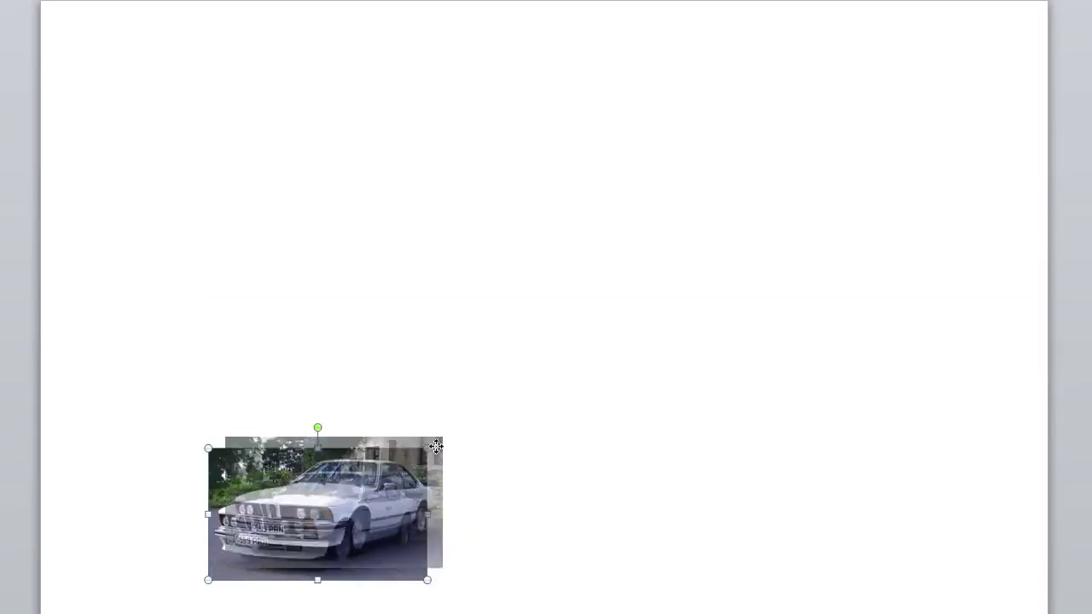
{"action": "left_click_drag", "start_coordinate": [427, 450], "coordinate": [934, 96]}
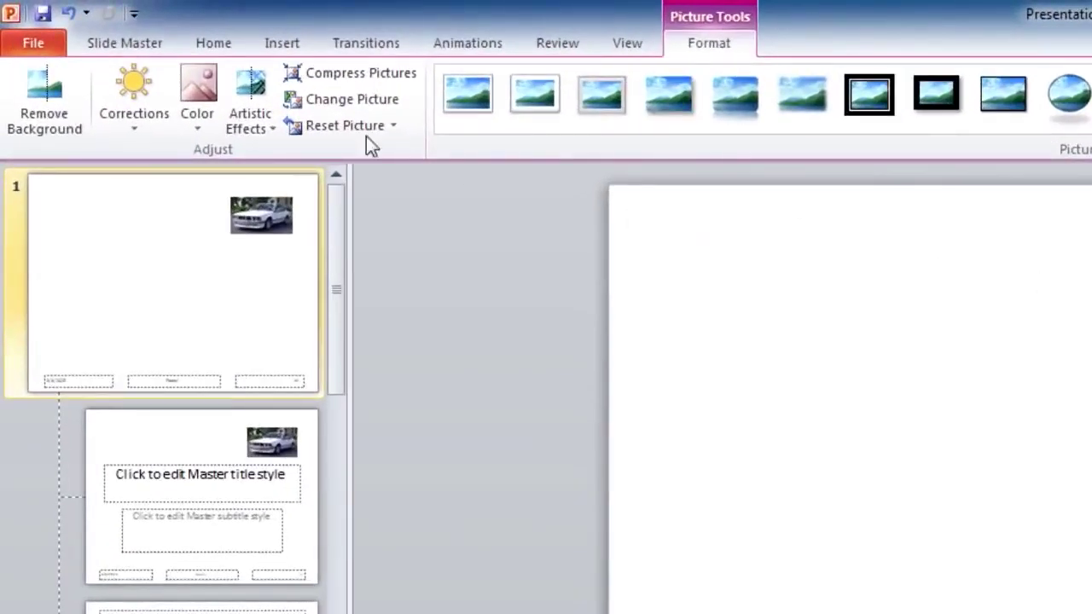
{"action": "left_click", "coordinate": [128, 41]}
Close Master view and add three new slides after the title slide.
{"action": "left_click", "coordinate": [1009, 124]}
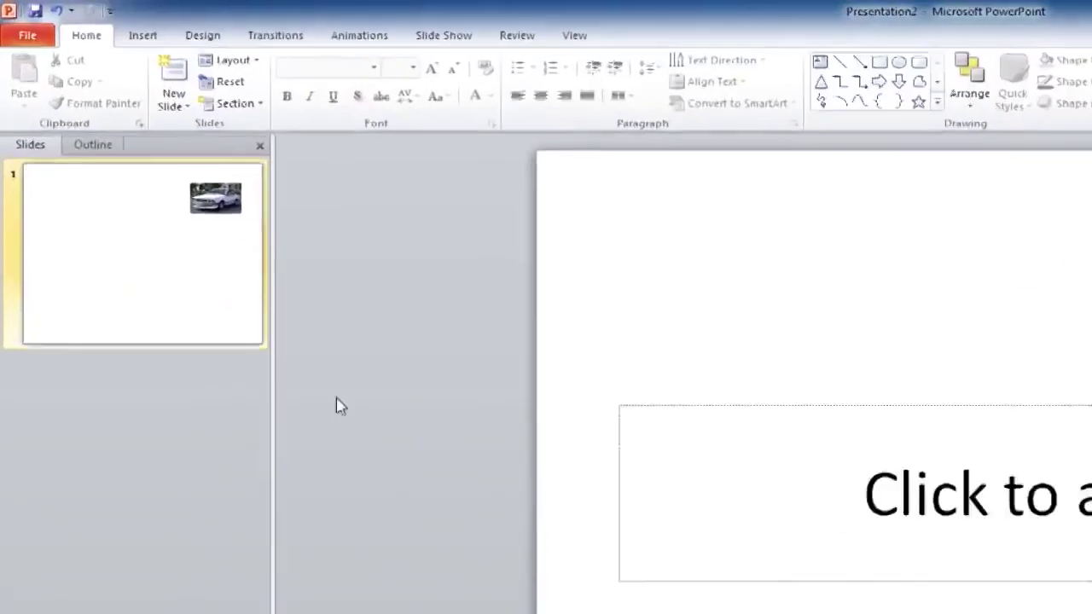
{"action": "right_click", "coordinate": [123, 274]}
{"action": "left_click", "coordinate": [134, 350]}
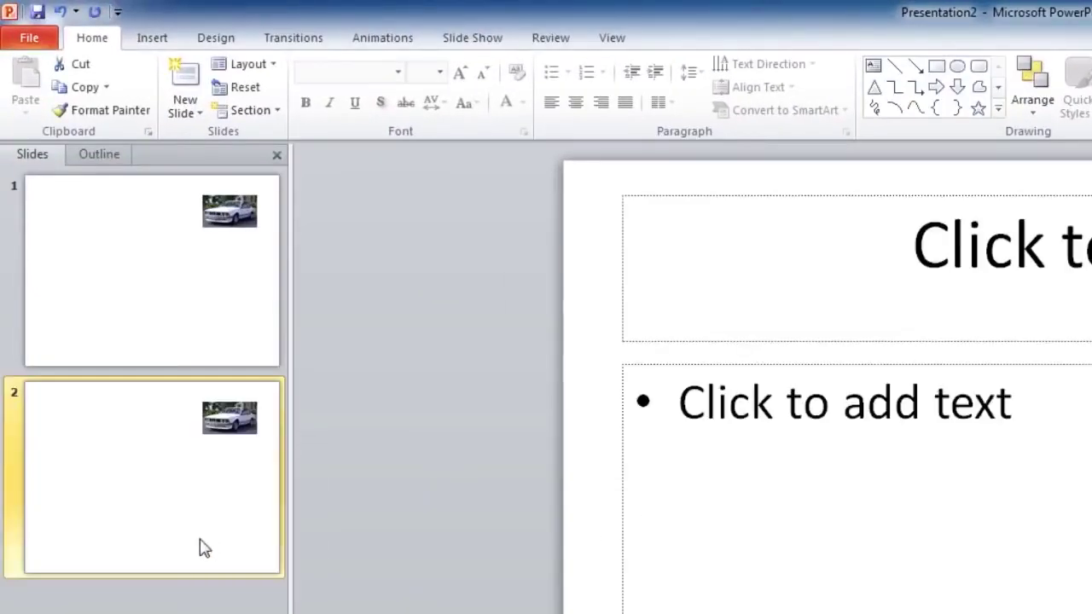
{"action": "right_click", "coordinate": [185, 503]}
{"action": "left_click", "coordinate": [230, 610]}
{"action": "right_click", "coordinate": [183, 446]}
{"action": "left_click", "coordinate": [234, 568]}
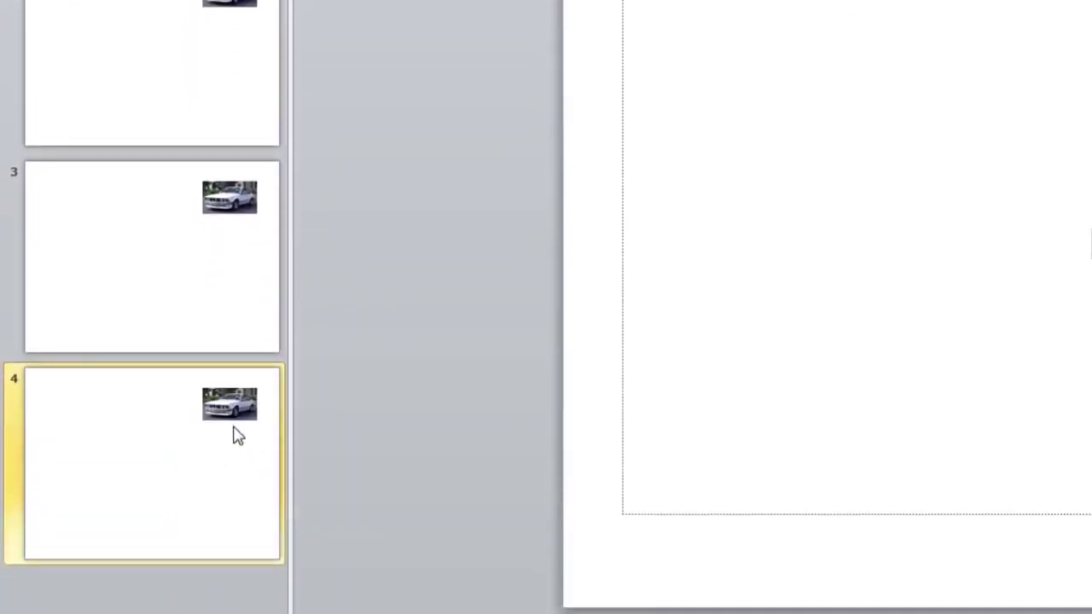
Step through the new slides to check the car picture, then return to slide 1.
{"action": "left_click", "coordinate": [124, 250]}
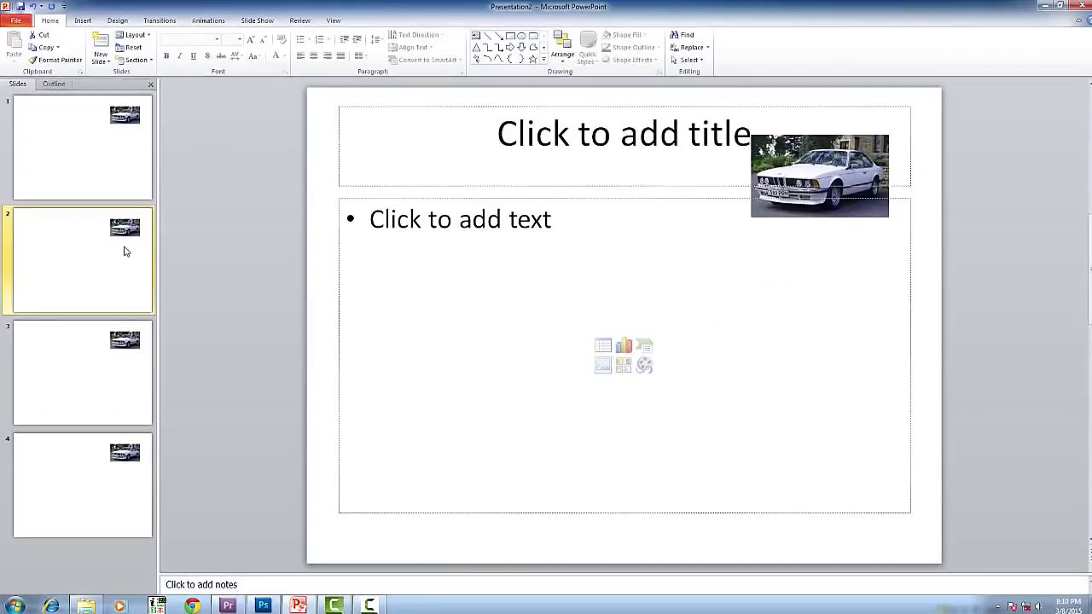
{"action": "key", "text": "Down"}
{"action": "key", "text": "Down"}
{"action": "key", "text": "Up"}
{"action": "key", "text": "Up"}
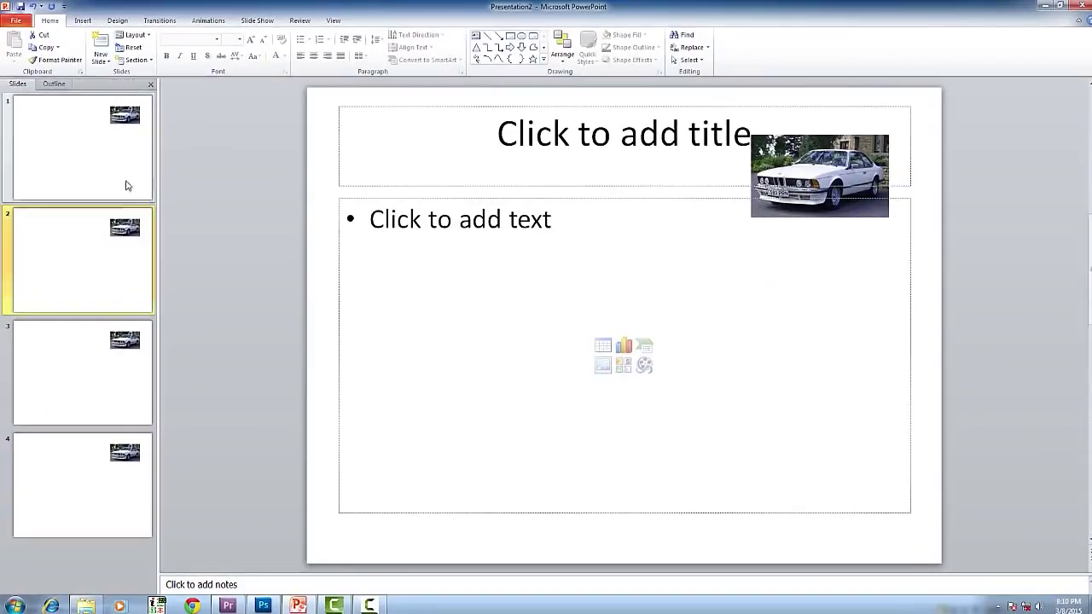
{"action": "left_click", "coordinate": [127, 181]}
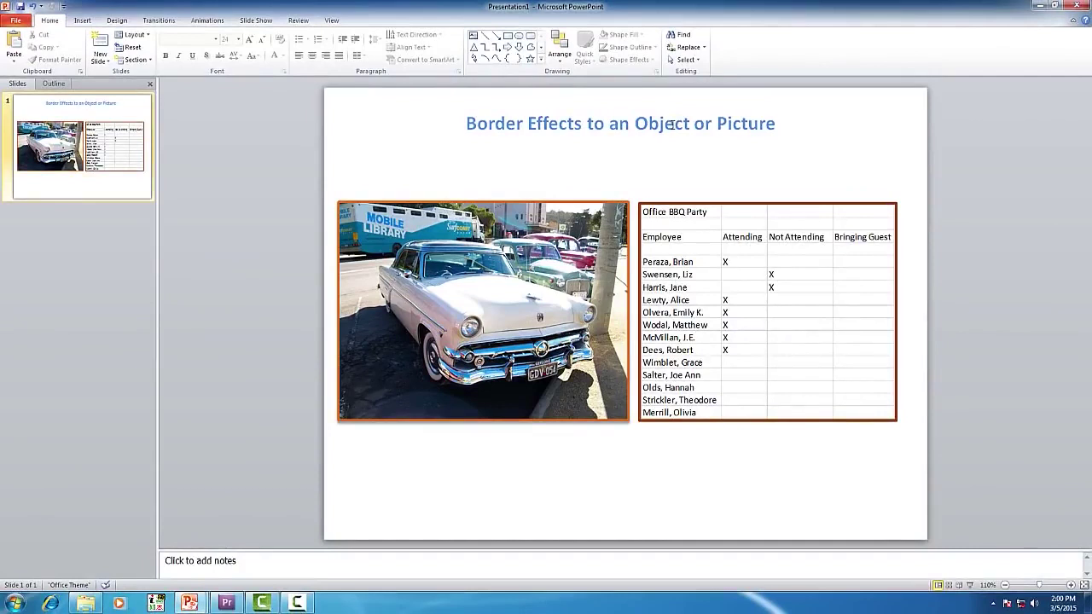
Nudge the 'Border Effects to an Object or Picture' title one step right, then deselect it.
{"action": "left_click", "coordinate": [677, 122]}
{"action": "left_click", "coordinate": [667, 107]}
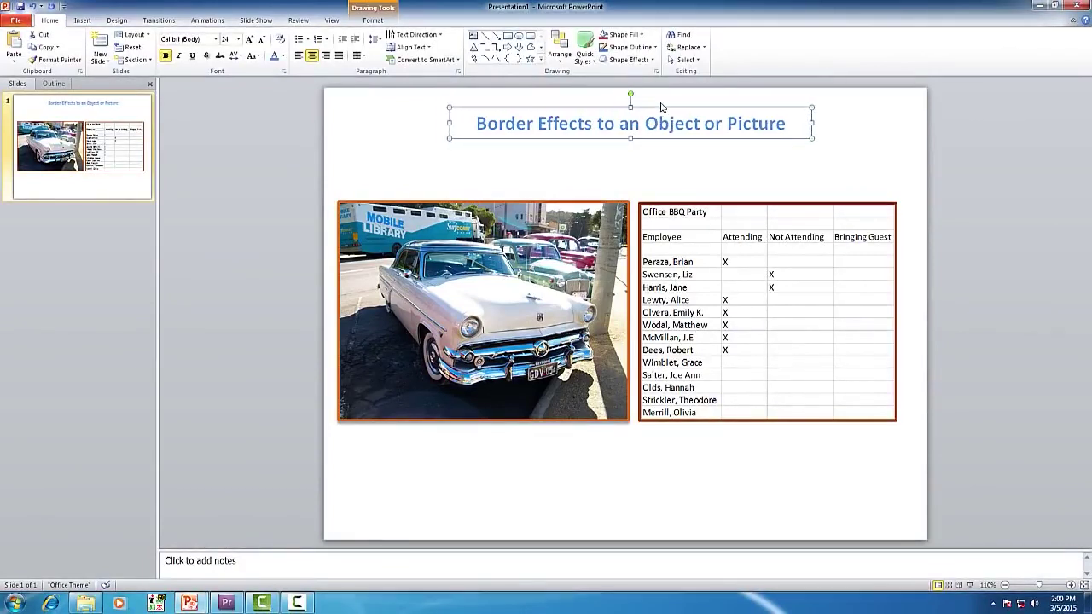
{"action": "key", "text": "Right"}
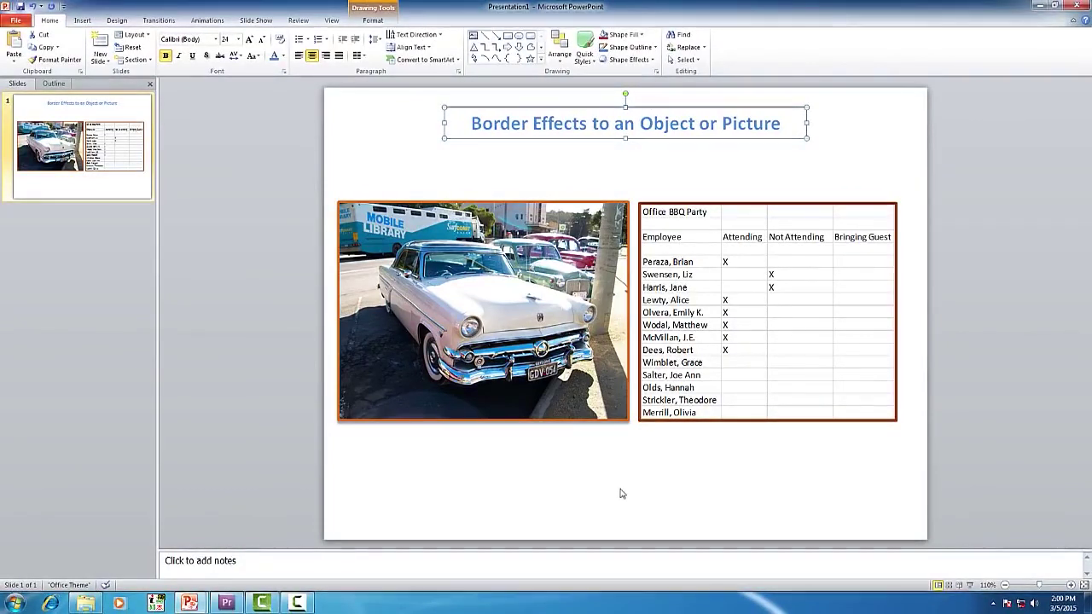
{"action": "left_click", "coordinate": [625, 486]}
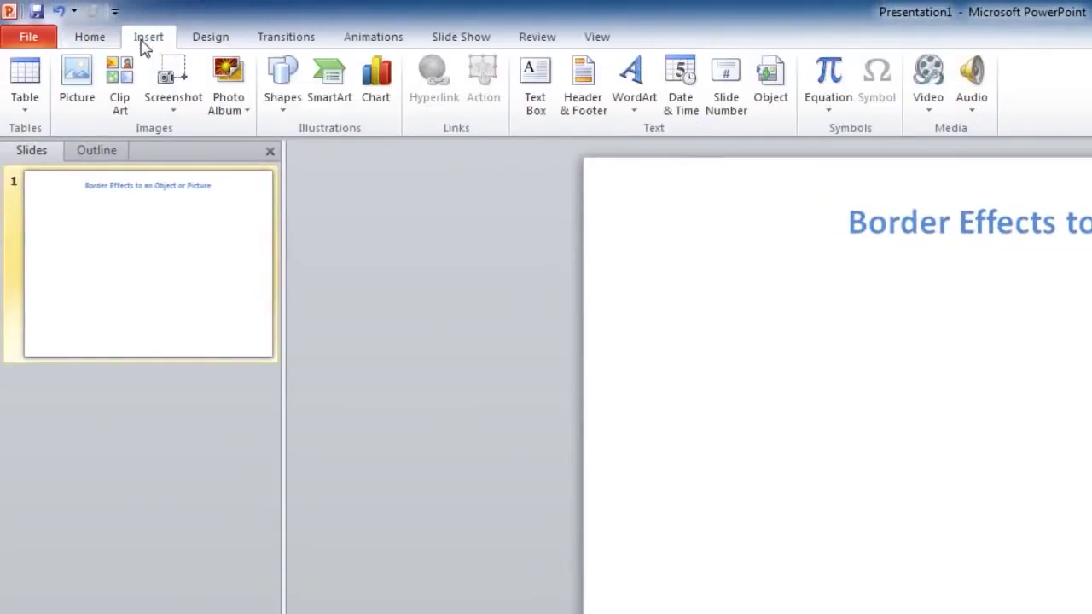
Embed the ENG101 file from D:\Desktop\Docs as an object created from file.
{"action": "left_click", "coordinate": [788, 102]}
{"action": "left_click", "coordinate": [312, 455]}
{"action": "left_click", "coordinate": [429, 480]}
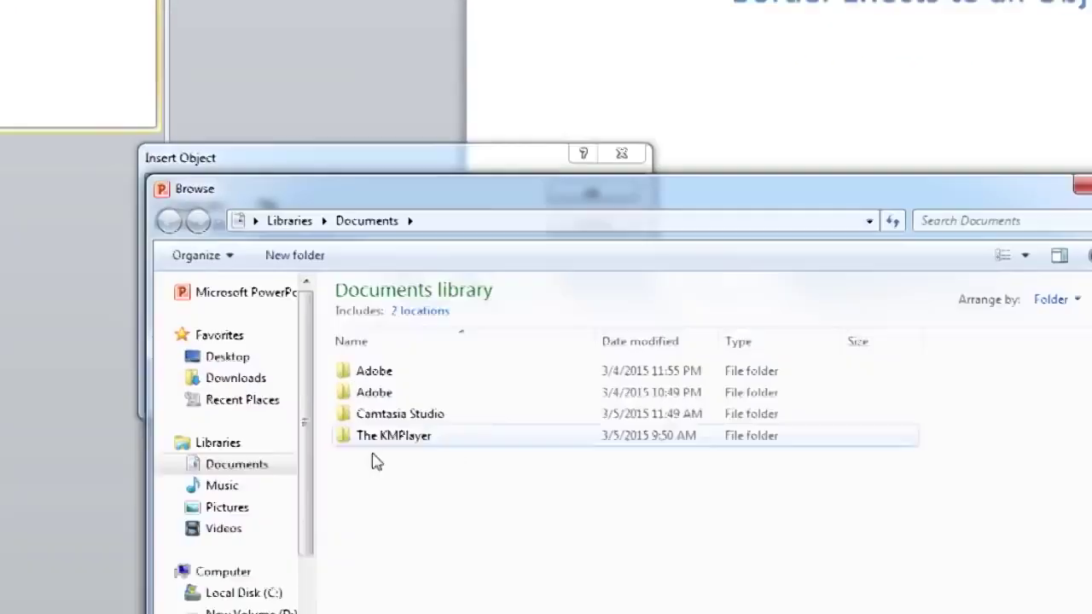
{"action": "left_click", "coordinate": [173, 461]}
{"action": "double_click", "coordinate": [307, 226]}
{"action": "left_click", "coordinate": [299, 484]}
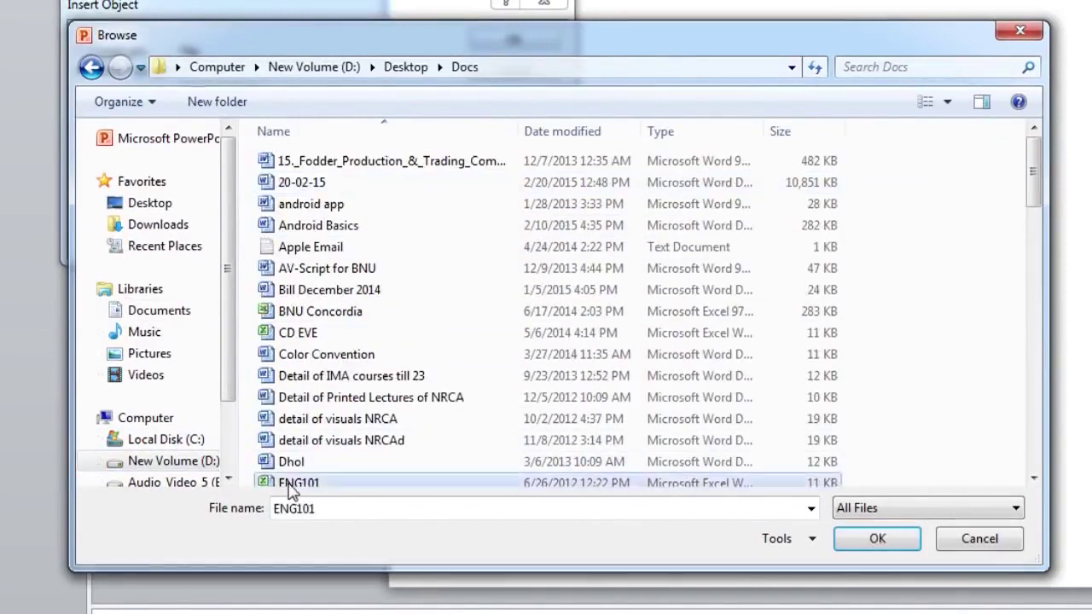
{"action": "scroll", "coordinate": [341, 383], "scroll_direction": "down", "scroll_amount": 3}
{"action": "left_click", "coordinate": [870, 539]}
{"action": "left_click", "coordinate": [375, 103]}
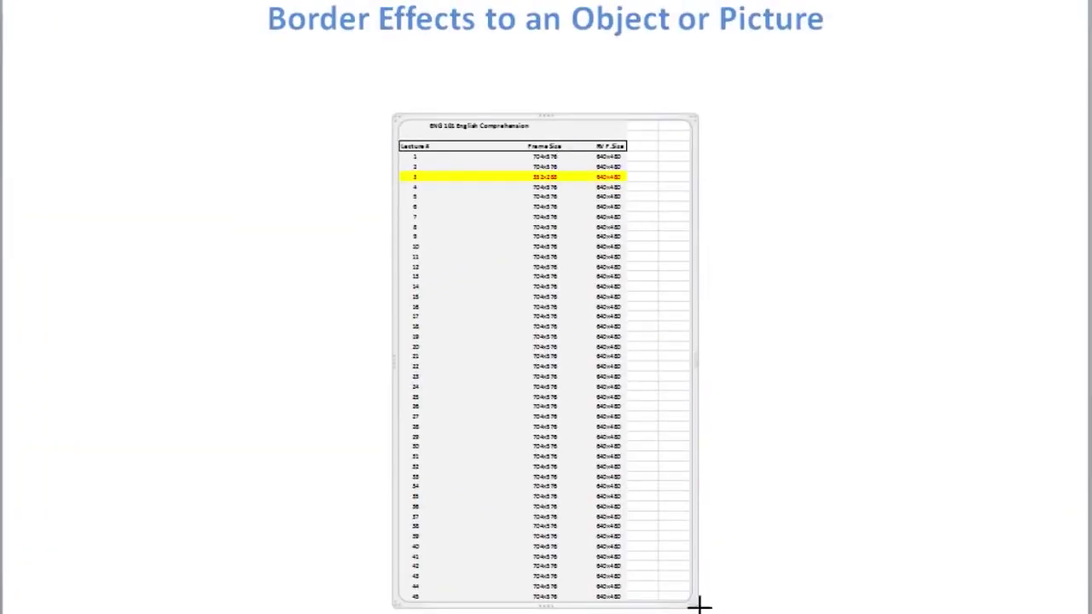
Enlarge the embedded spreadsheet, widening it leftward and stretching it up toward the title.
{"action": "left_click_drag", "start_coordinate": [699, 606], "coordinate": [748, 607]}
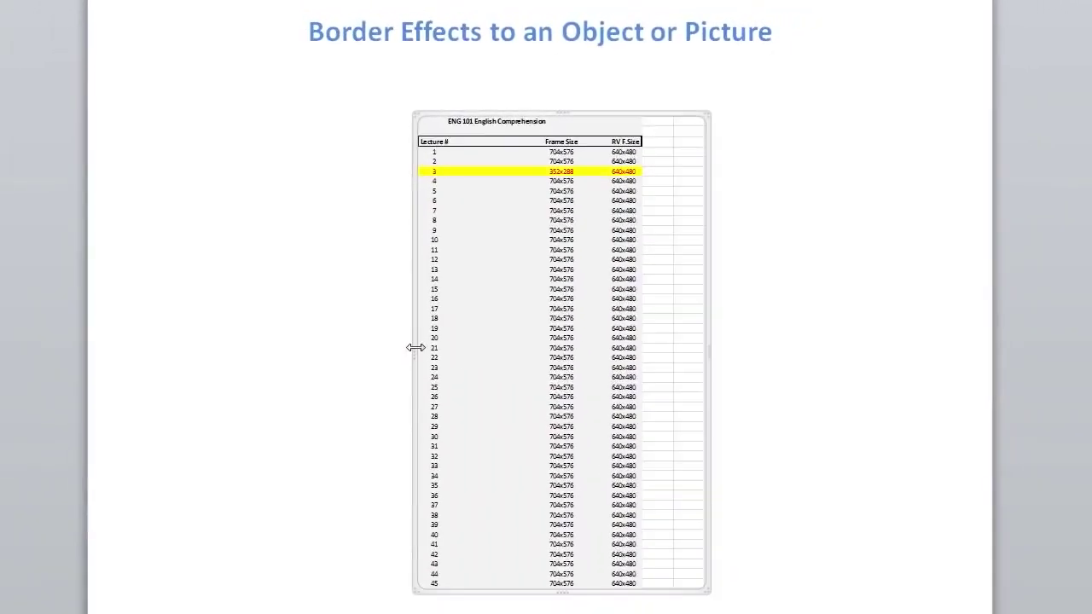
{"action": "left_click_drag", "start_coordinate": [415, 347], "coordinate": [369, 347]}
{"action": "mouse_move", "coordinate": [539, 111]}
{"action": "left_mouse_down"}
{"action": "mouse_move", "coordinate": [539, 73]}
{"action": "mouse_move", "coordinate": [529, 74]}
{"action": "left_mouse_up"}
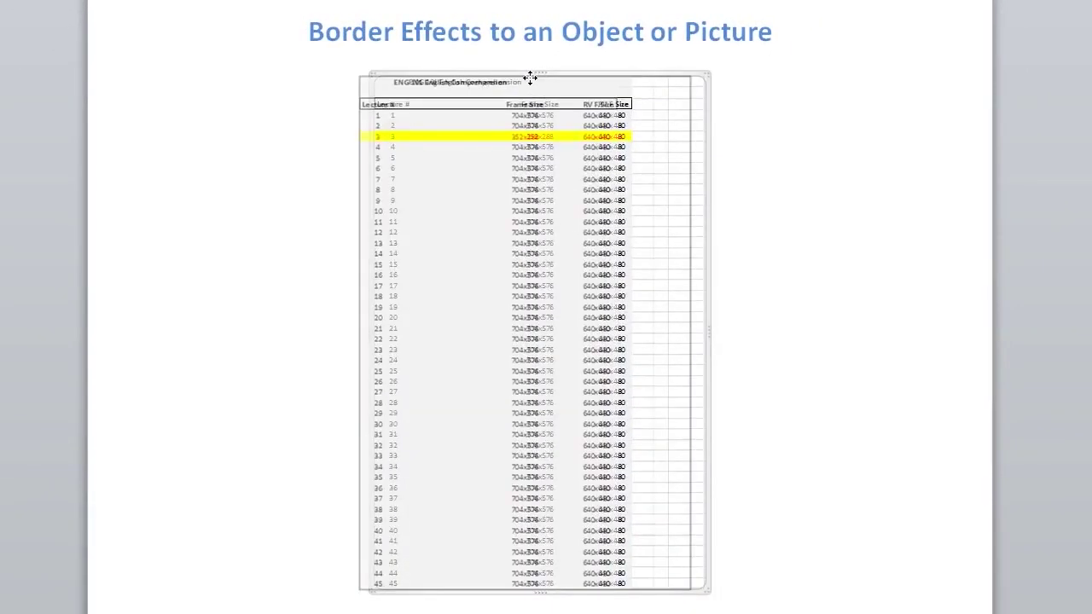
Give the spreadsheet object a solid, coloured border line with 0% transparency.
{"action": "right_click", "coordinate": [539, 338]}
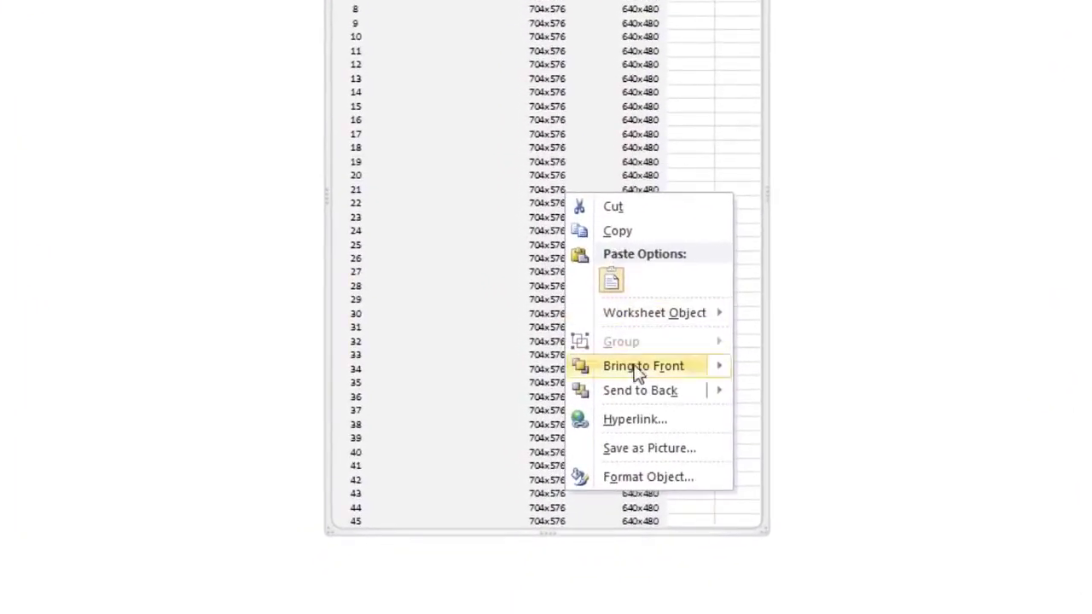
{"action": "left_click", "coordinate": [653, 479]}
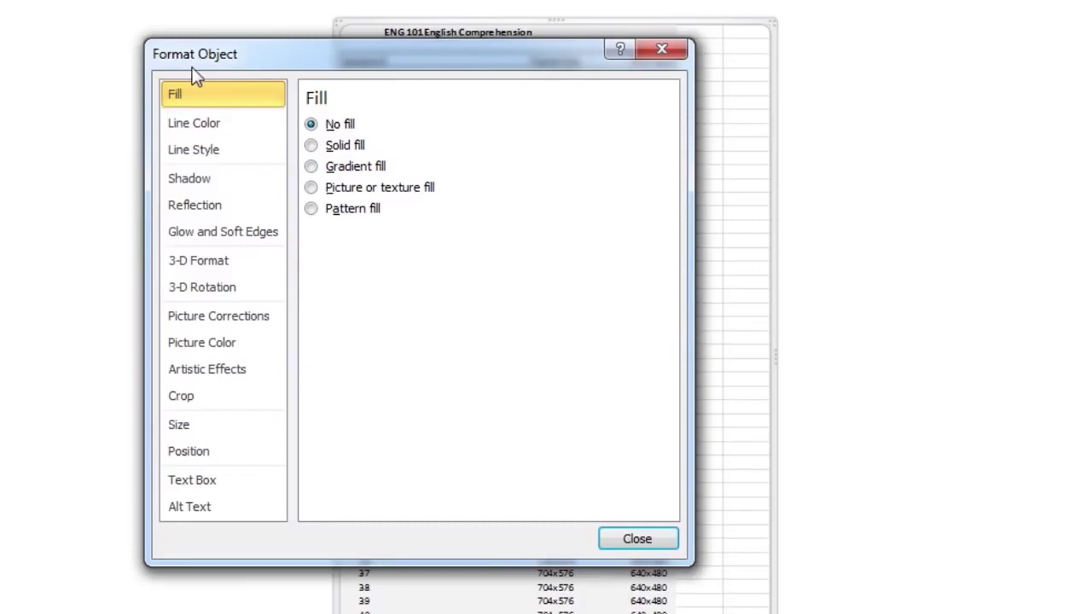
{"action": "left_click", "coordinate": [192, 122]}
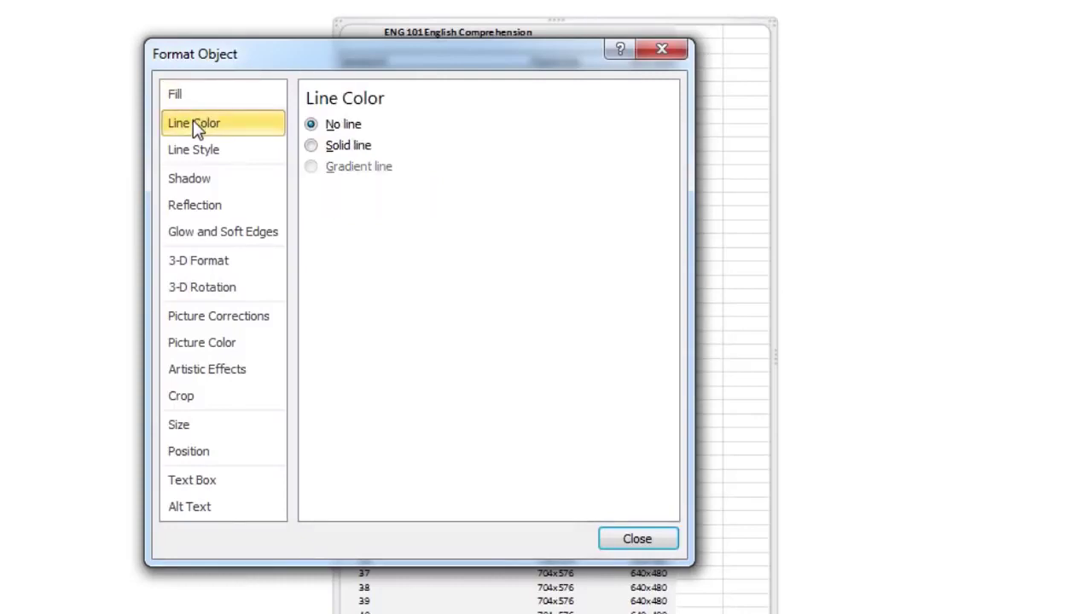
{"action": "left_click", "coordinate": [193, 146]}
{"action": "left_click", "coordinate": [229, 134]}
{"action": "left_click", "coordinate": [328, 147]}
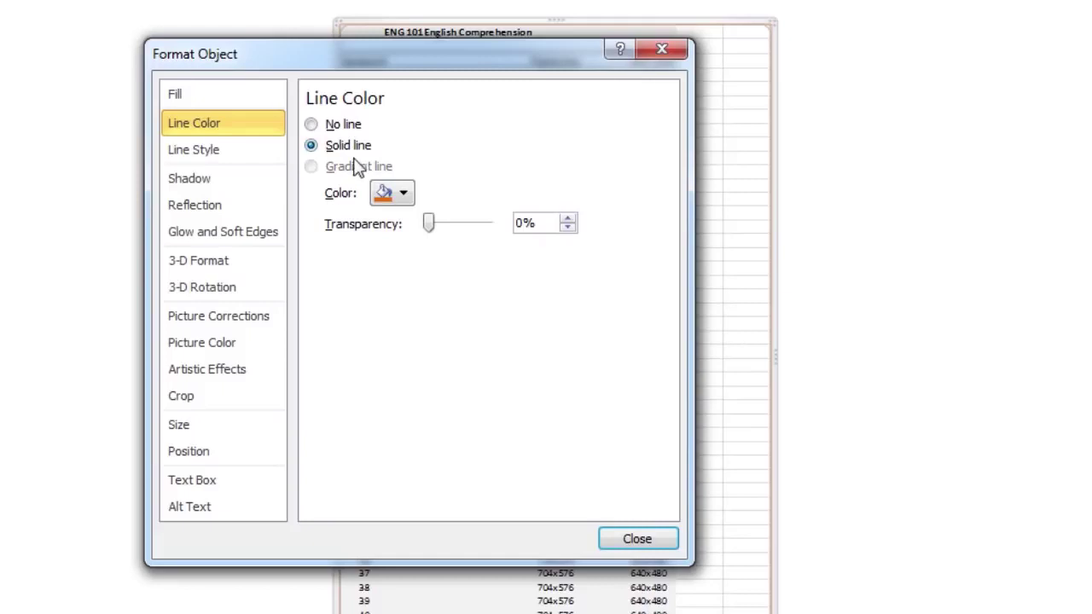
{"action": "left_click_drag", "start_coordinate": [383, 64], "coordinate": [497, 21]}
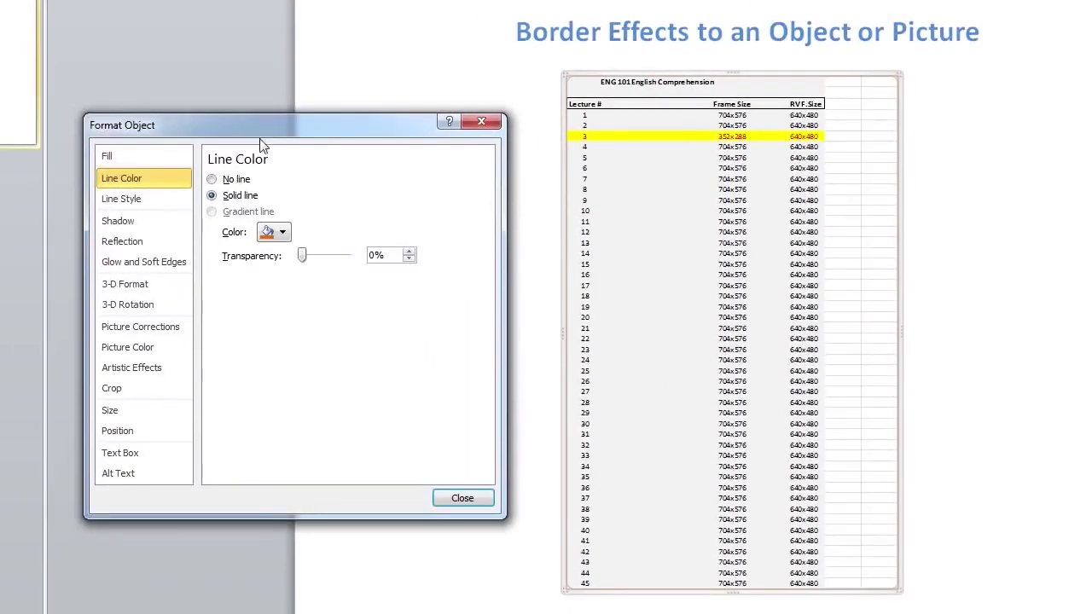
{"action": "left_click", "coordinate": [281, 233]}
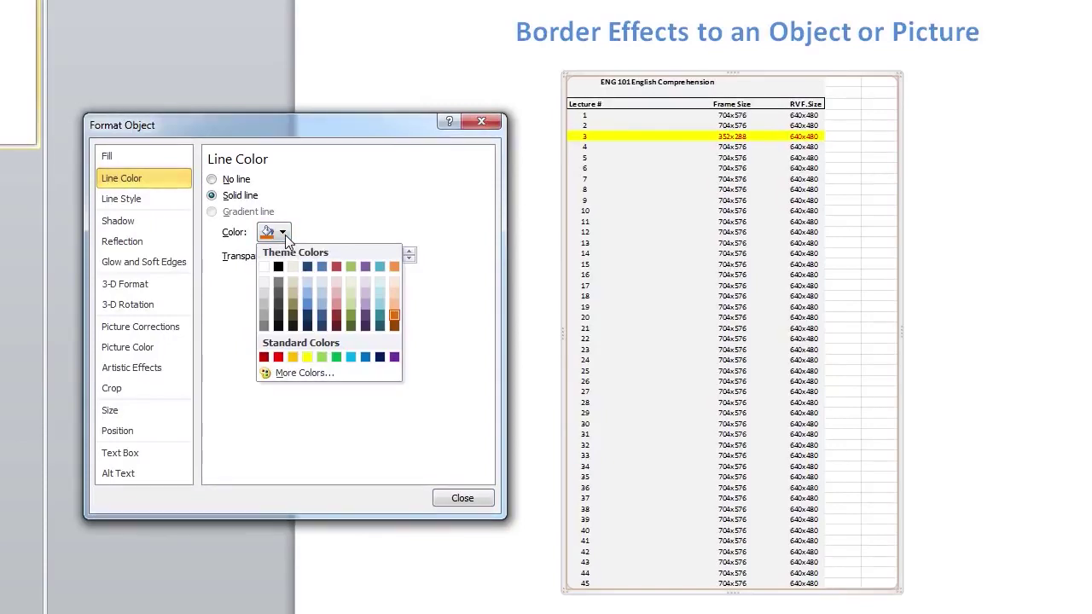
{"action": "left_click", "coordinate": [307, 305]}
{"action": "mouse_move", "coordinate": [302, 256]}
{"action": "left_mouse_down"}
{"action": "mouse_move", "coordinate": [326, 256]}
{"action": "mouse_move", "coordinate": [302, 256]}
{"action": "left_mouse_up"}
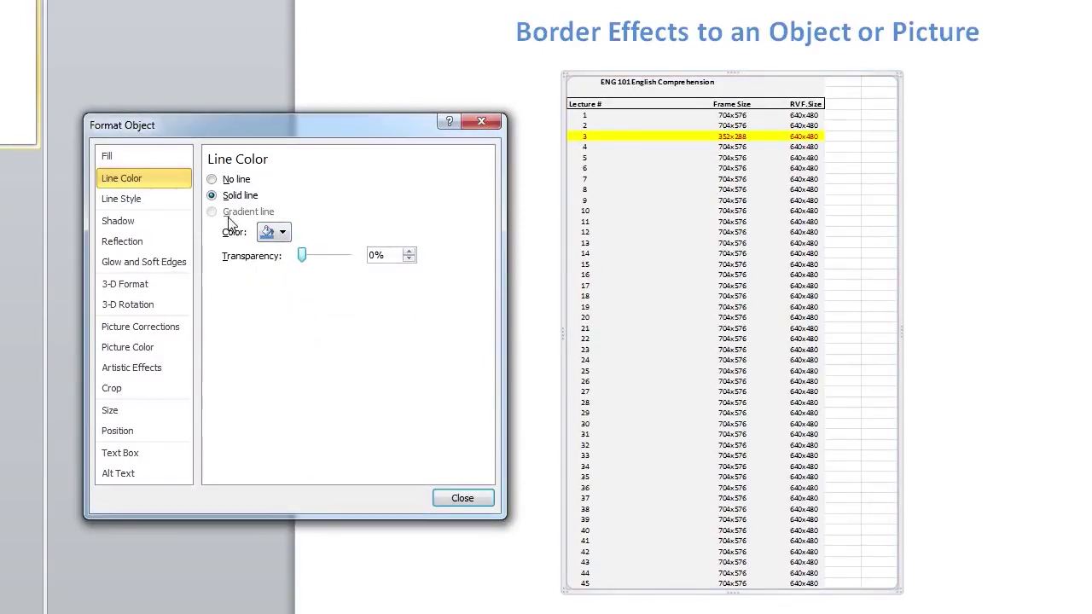
Set the border width to 4.75 pt with a double compound line type.
{"action": "left_click", "coordinate": [140, 200]}
{"action": "left_click", "coordinate": [337, 175]}
{"action": "left_click", "coordinate": [337, 175]}
{"action": "left_click", "coordinate": [337, 175]}
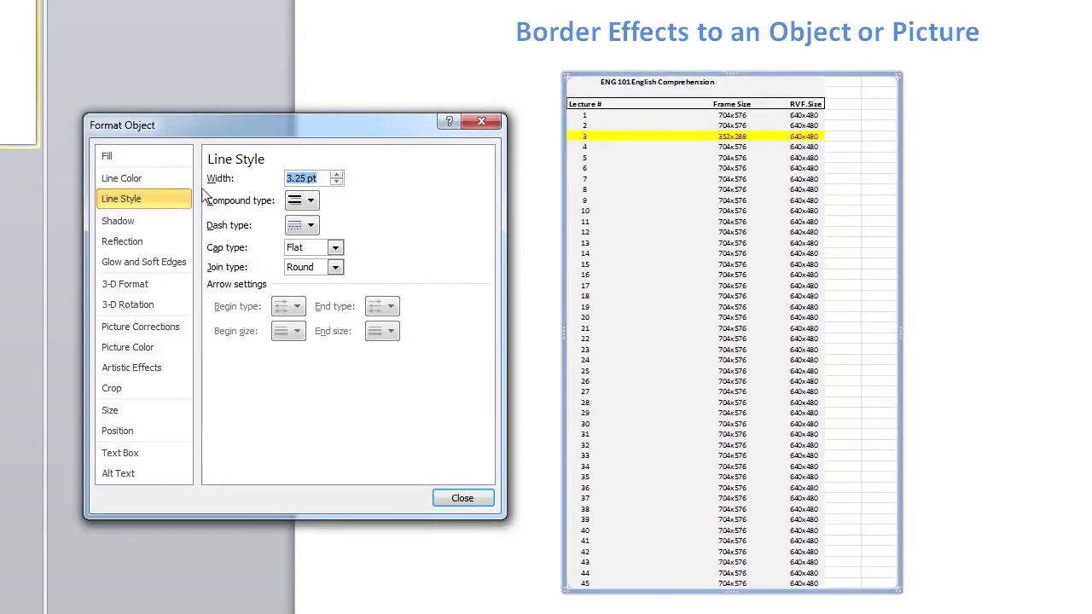
{"action": "left_click", "coordinate": [336, 174]}
{"action": "left_click", "coordinate": [337, 175]}
{"action": "left_click", "coordinate": [337, 175]}
{"action": "left_click", "coordinate": [337, 175]}
{"action": "left_click", "coordinate": [337, 175]}
{"action": "left_click", "coordinate": [337, 175]}
{"action": "left_click", "coordinate": [311, 201]}
{"action": "left_click", "coordinate": [314, 243]}
{"action": "left_click", "coordinate": [324, 199]}
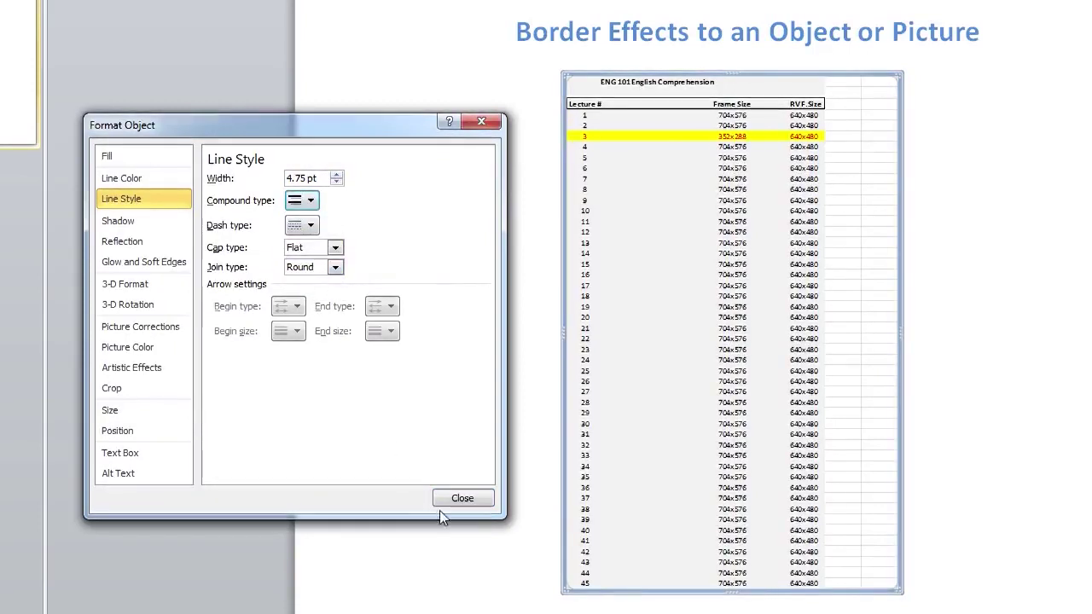
{"action": "left_click", "coordinate": [473, 500]}
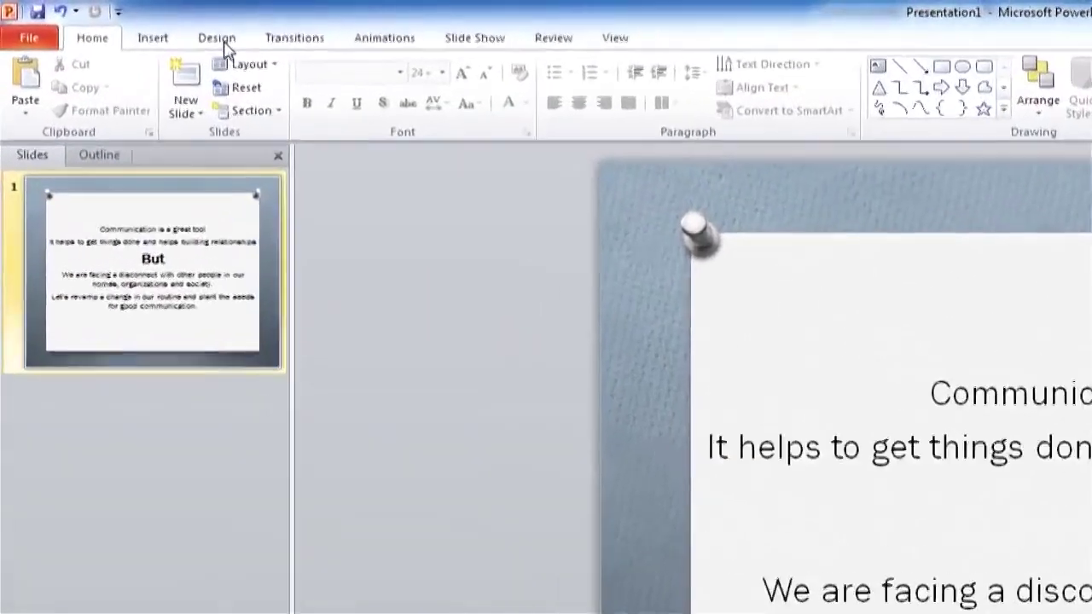
Open Page Setup from the Design tab and move the dialog over the slide.
{"action": "left_click", "coordinate": [228, 44]}
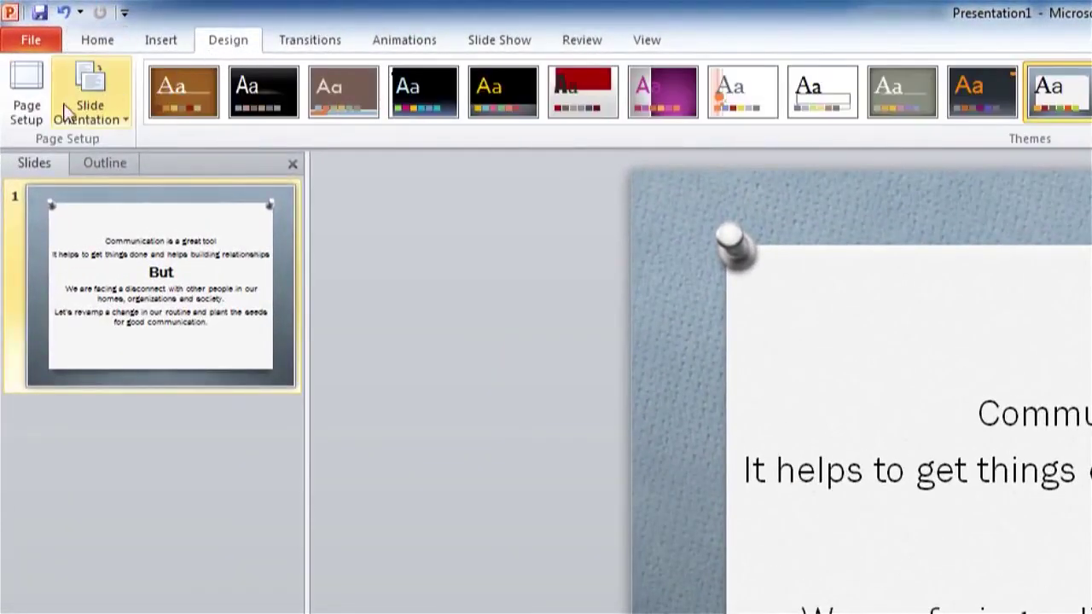
{"action": "left_click", "coordinate": [37, 117]}
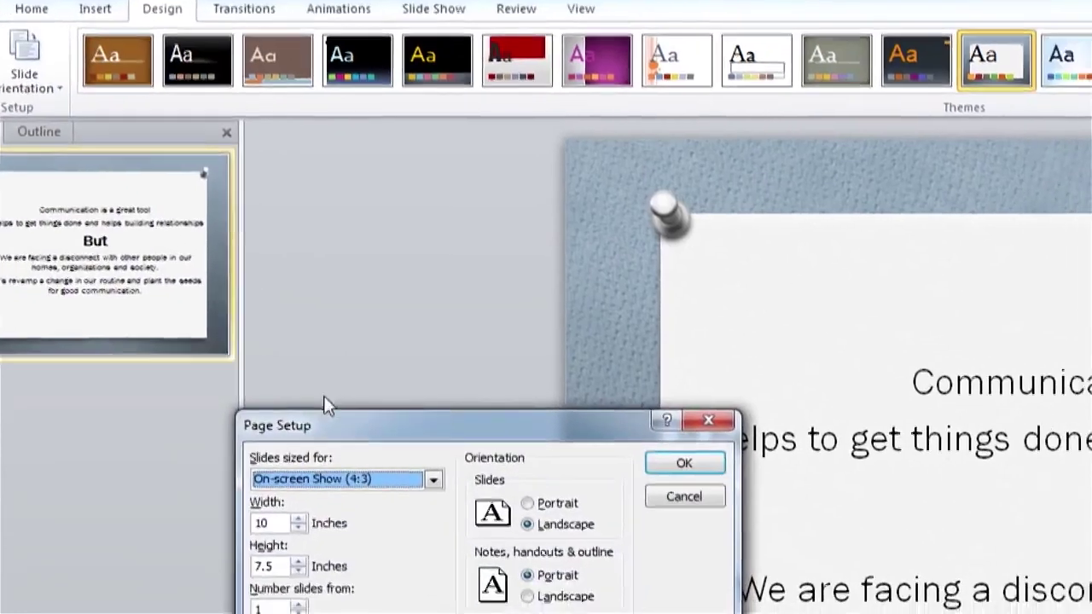
{"action": "left_click_drag", "start_coordinate": [329, 406], "coordinate": [189, 146]}
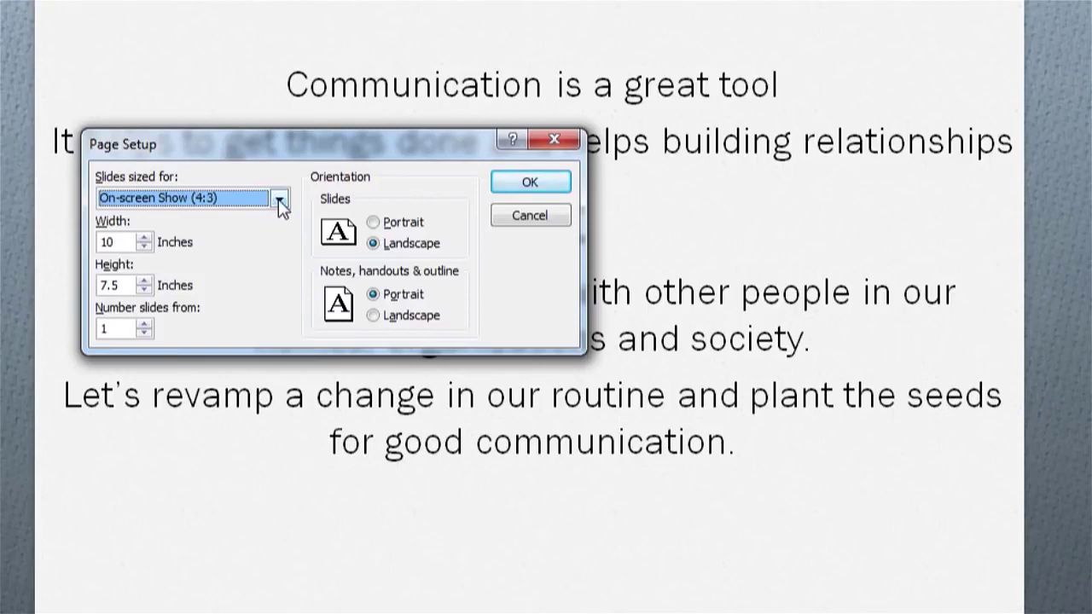
Browse the 'Slides sized for' presets and pick On-screen Show (16:9).
{"action": "left_click", "coordinate": [280, 202]}
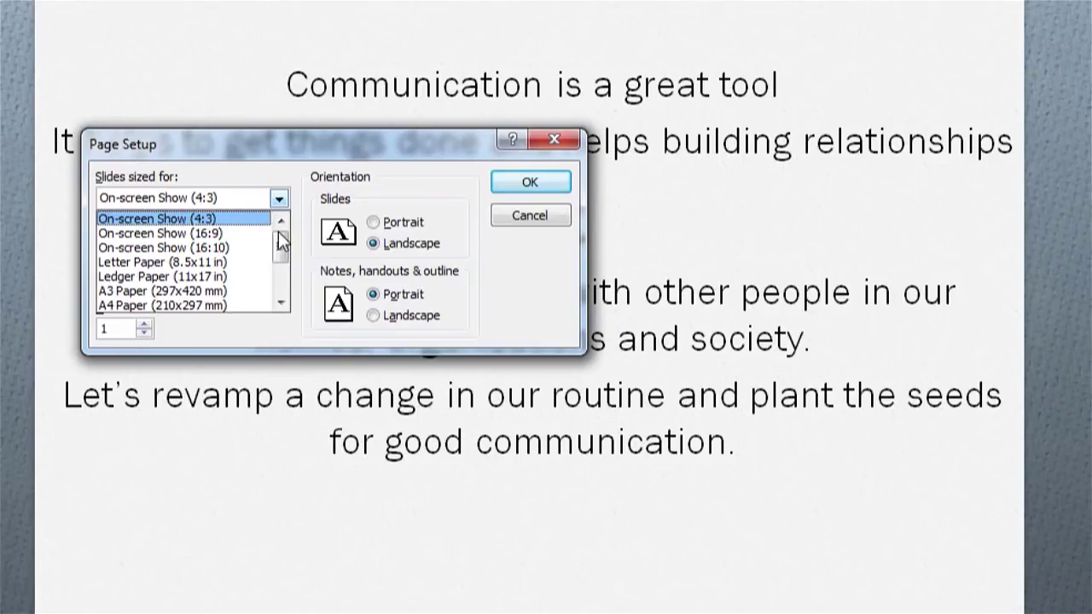
{"action": "left_click_drag", "start_coordinate": [280, 246], "coordinate": [279, 288]}
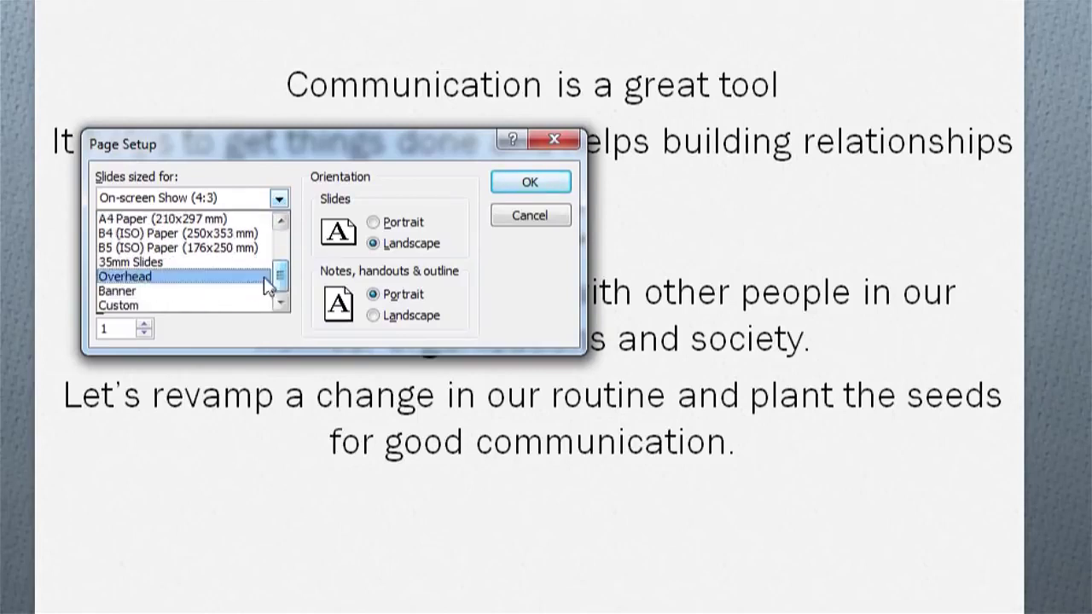
{"action": "scroll", "coordinate": [210, 244], "scroll_direction": "up", "scroll_amount": 2}
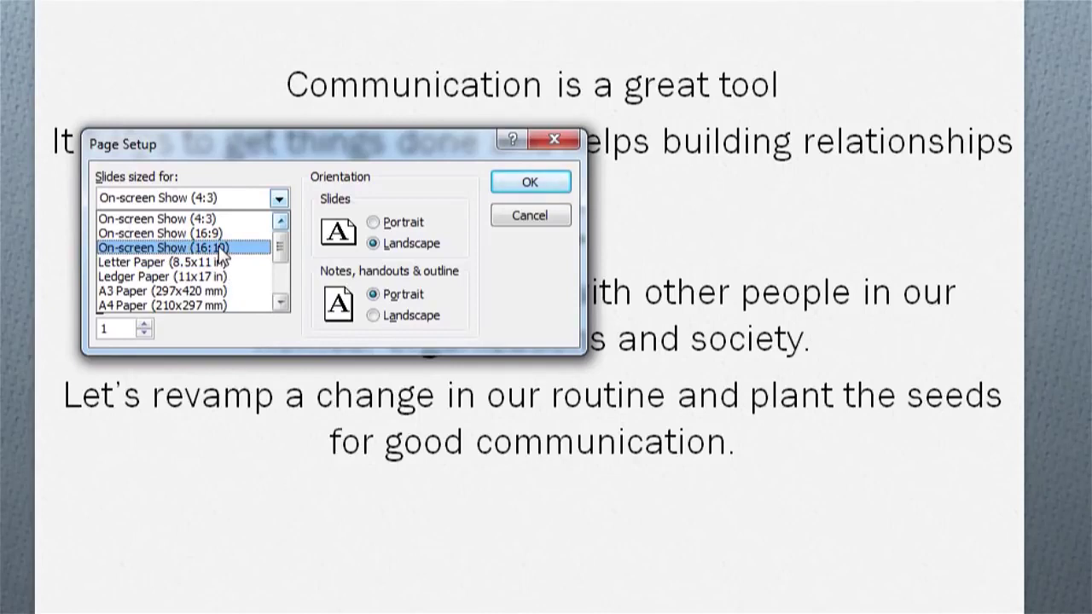
{"action": "scroll", "coordinate": [211, 278], "scroll_direction": "down", "scroll_amount": 1}
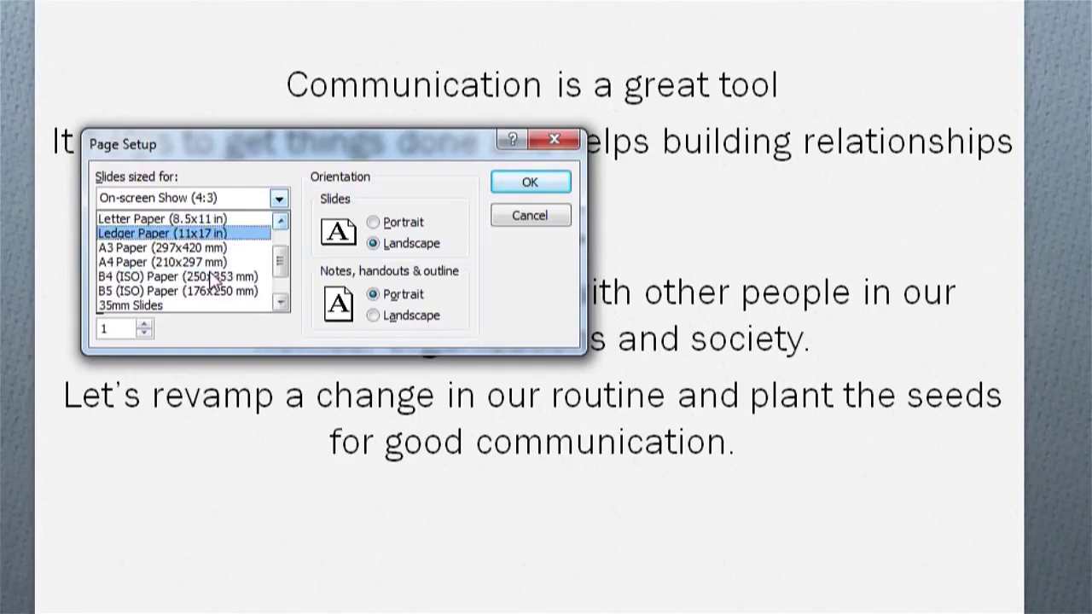
{"action": "scroll", "coordinate": [212, 278], "scroll_direction": "down", "scroll_amount": 1}
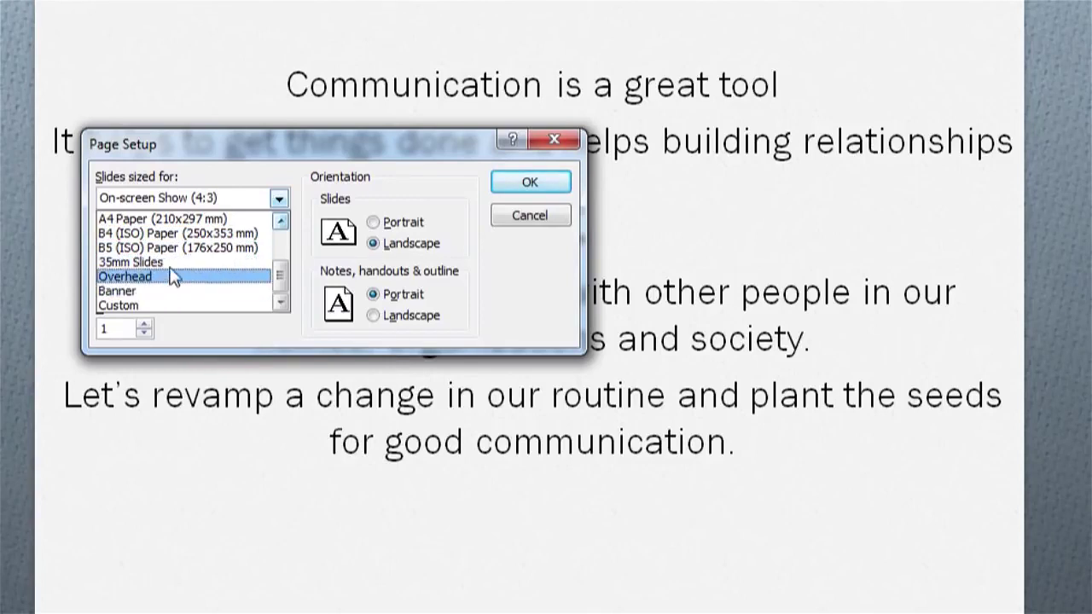
{"action": "scroll", "coordinate": [282, 275], "scroll_direction": "up", "scroll_amount": 1}
{"action": "scroll", "coordinate": [282, 274], "scroll_direction": "down", "scroll_amount": 1}
{"action": "left_click_drag", "start_coordinate": [282, 275], "coordinate": [282, 224]}
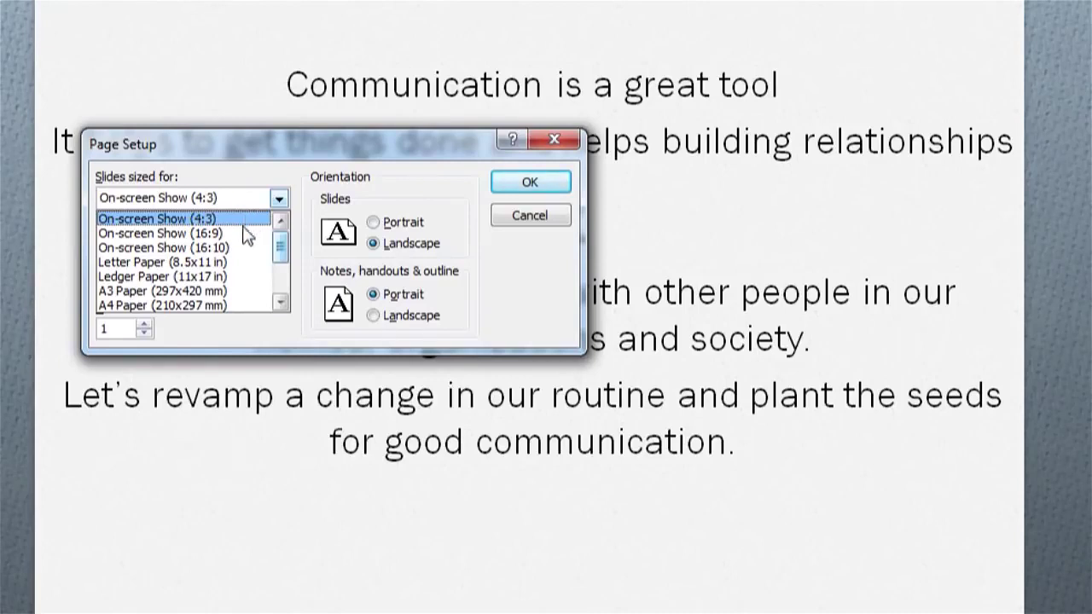
{"action": "left_click", "coordinate": [246, 234]}
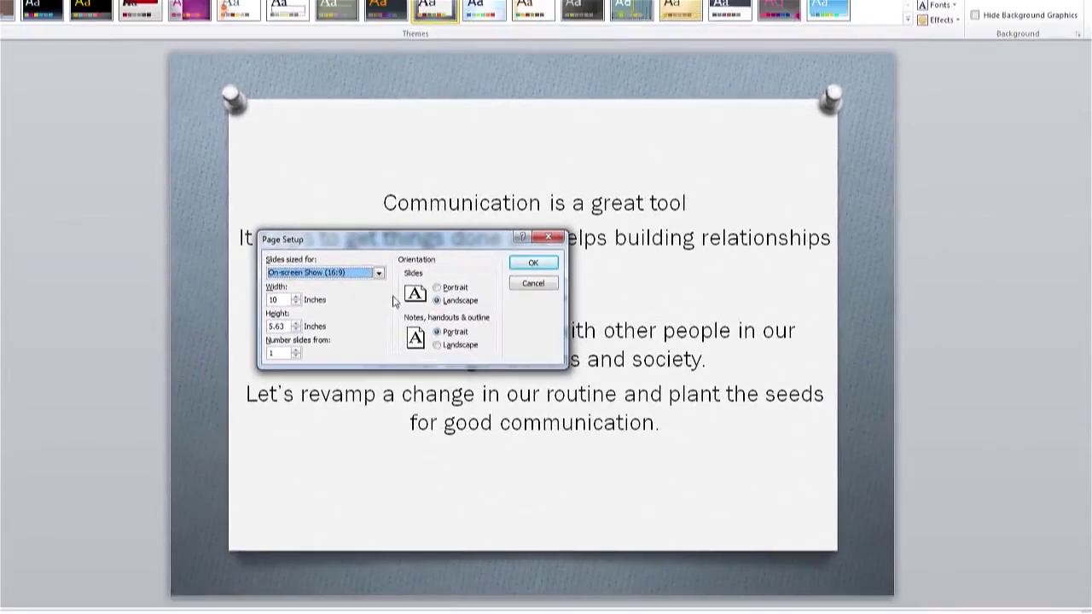
Apply the 16:9 slide size, then reopen Page Setup.
{"action": "left_click", "coordinate": [538, 264]}
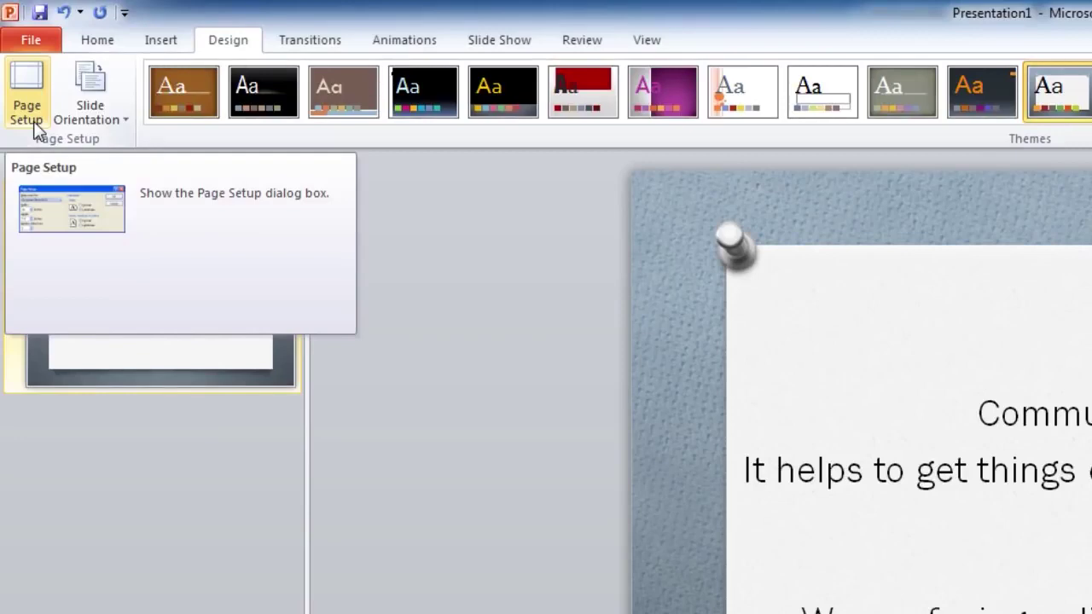
{"action": "left_click", "coordinate": [34, 123]}
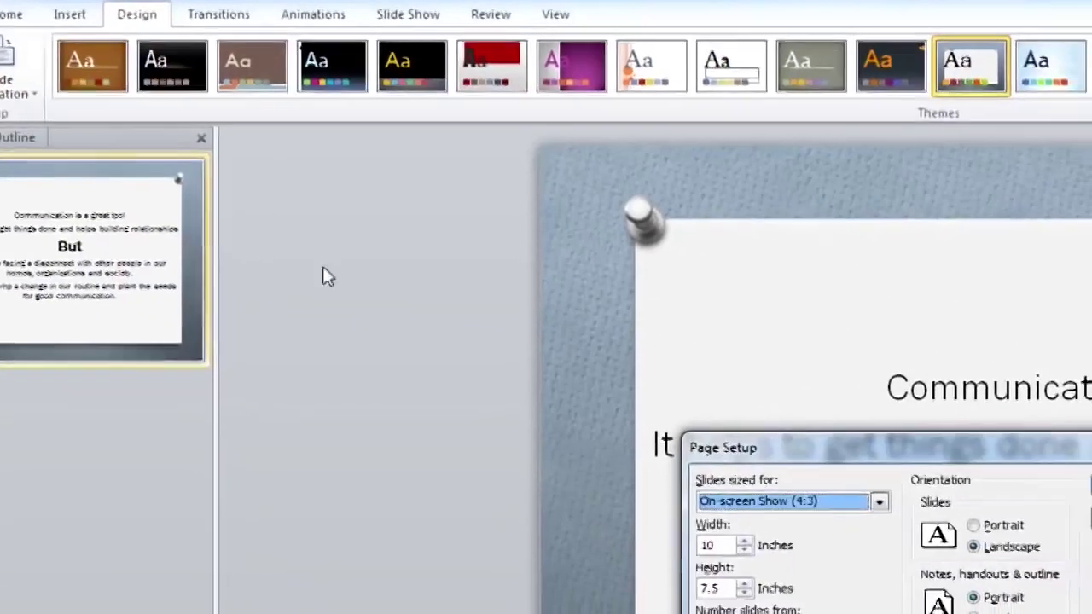
Switch the slides to Portrait orientation.
{"action": "mouse_move", "coordinate": [866, 437]}
{"action": "left_mouse_down"}
{"action": "mouse_move", "coordinate": [523, 352]}
{"action": "mouse_move", "coordinate": [484, 324]}
{"action": "left_mouse_up"}
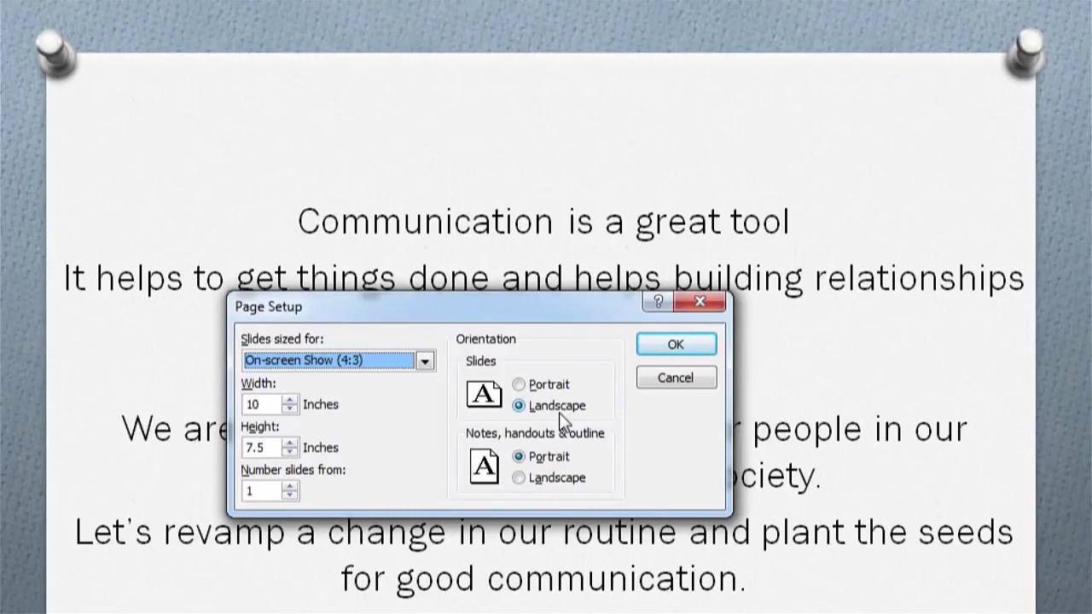
{"action": "left_click", "coordinate": [542, 391]}
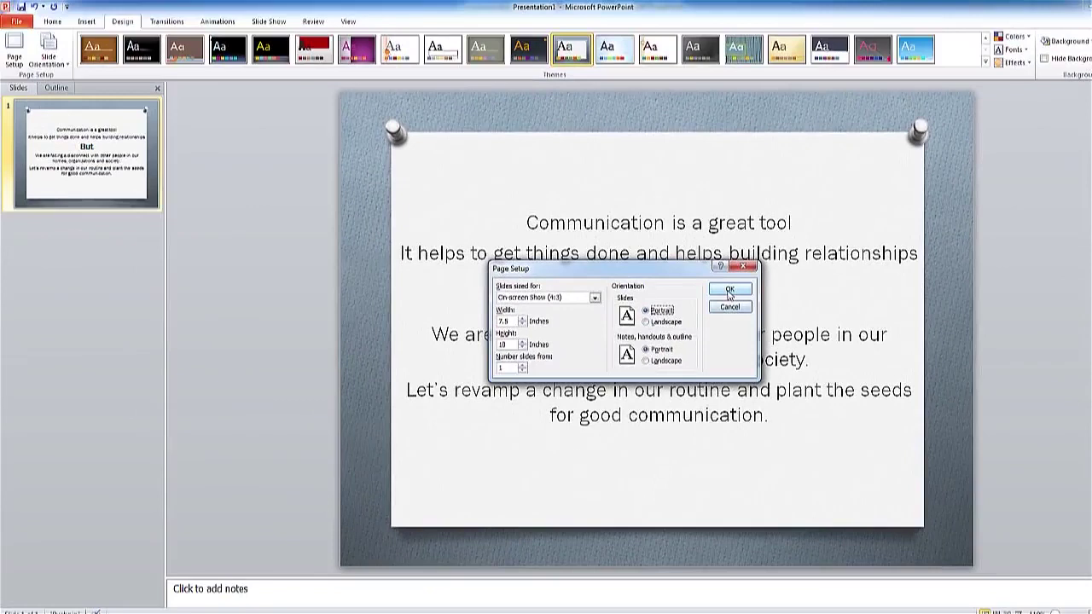
{"action": "left_click", "coordinate": [727, 291]}
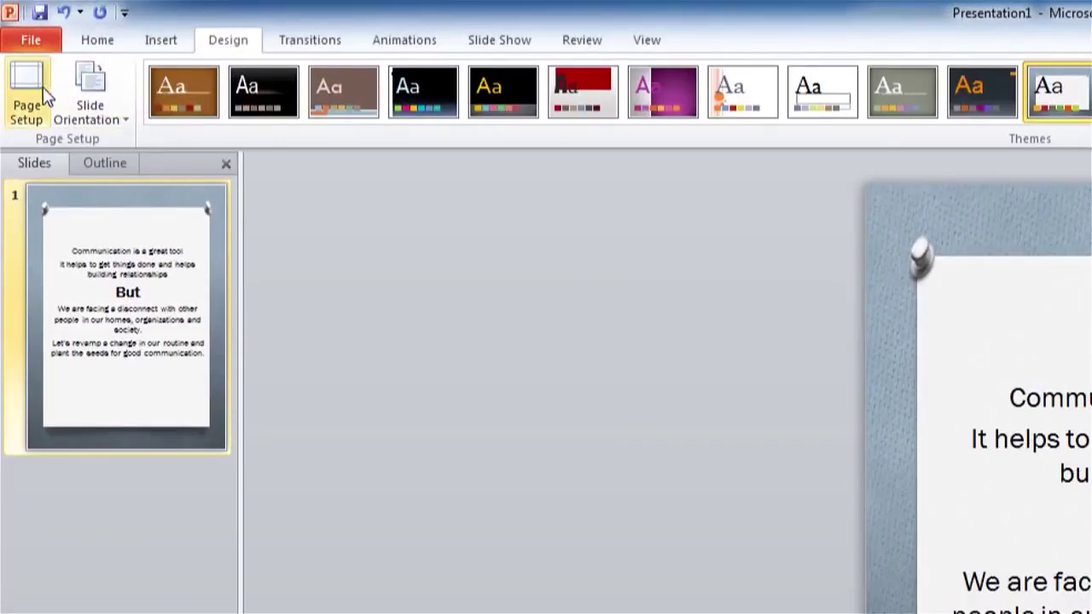
Switch the slides back to Landscape orientation.
{"action": "left_click", "coordinate": [38, 94]}
{"action": "left_click", "coordinate": [508, 324]}
{"action": "left_click", "coordinate": [615, 273]}
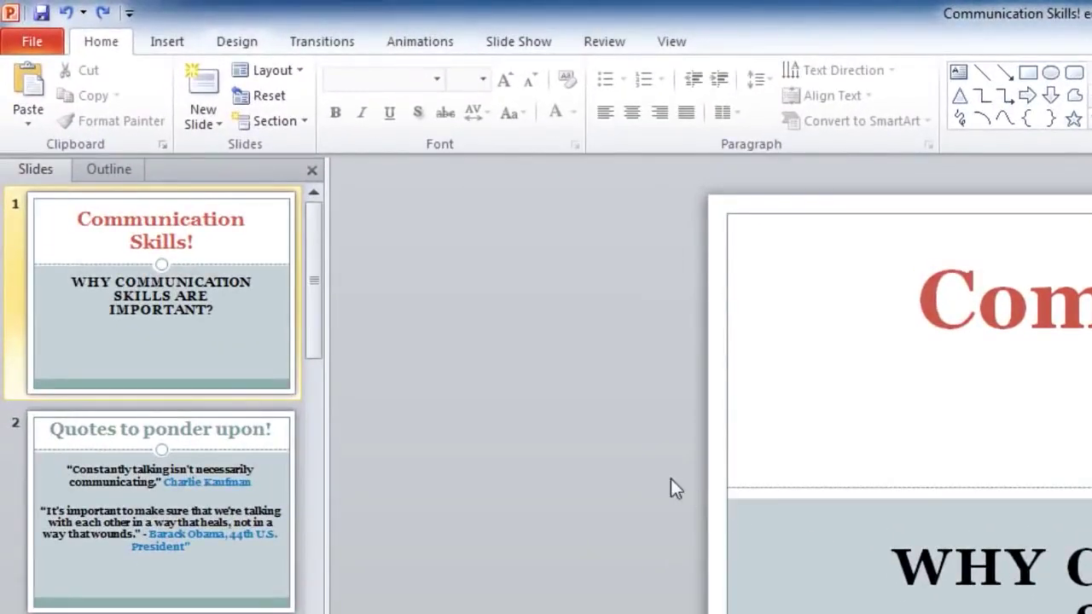
Switch the left pane to Outline and scroll through the slide titles and bullet text.
{"action": "left_click", "coordinate": [103, 170]}
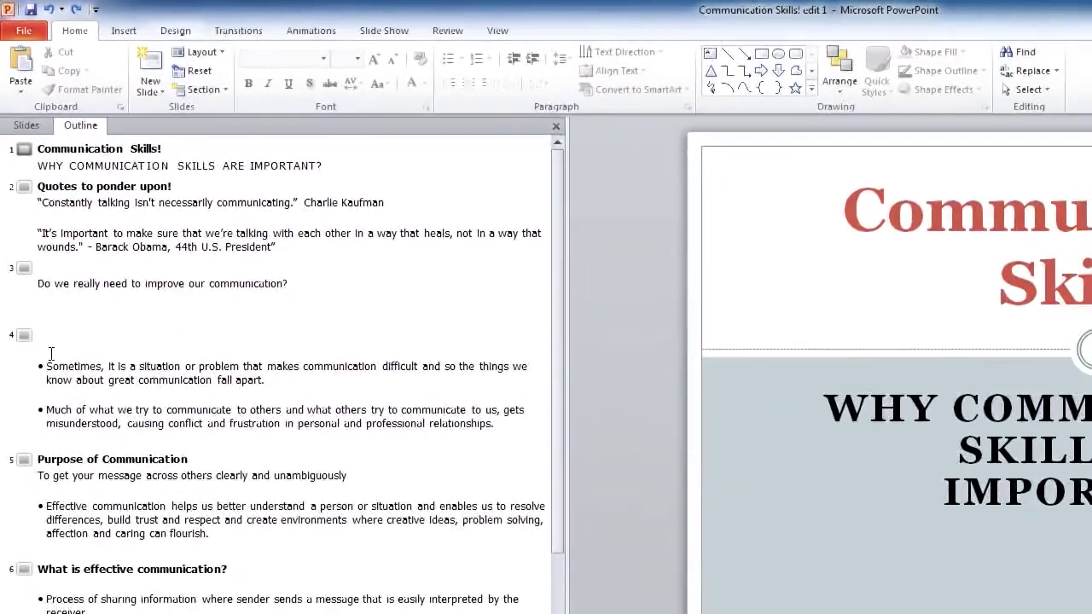
{"action": "left_click", "coordinate": [48, 366]}
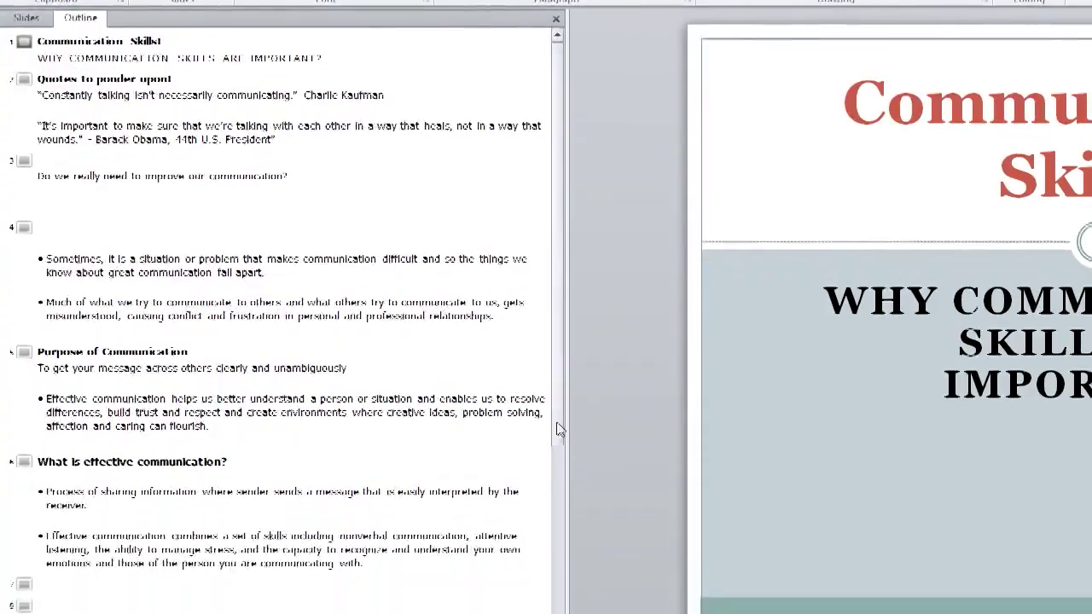
{"action": "mouse_move", "coordinate": [556, 426]}
{"action": "left_mouse_down"}
{"action": "mouse_move", "coordinate": [563, 509]}
{"action": "mouse_move", "coordinate": [573, 412]}
{"action": "left_mouse_up"}
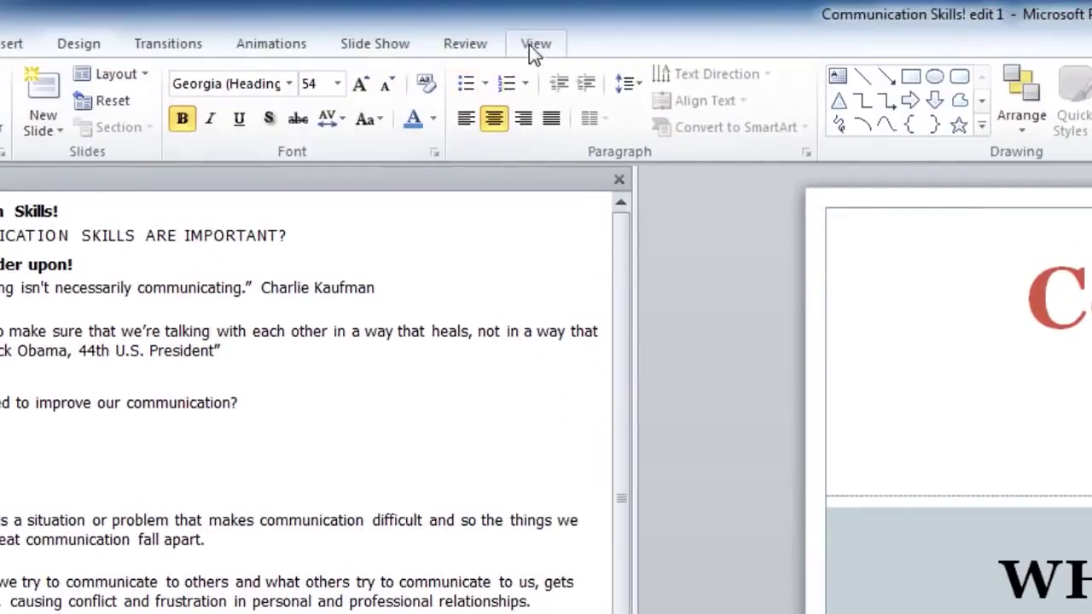
Look at the presentation in Slide Sorter view, then in Notes Page view.
{"action": "left_click", "coordinate": [534, 53]}
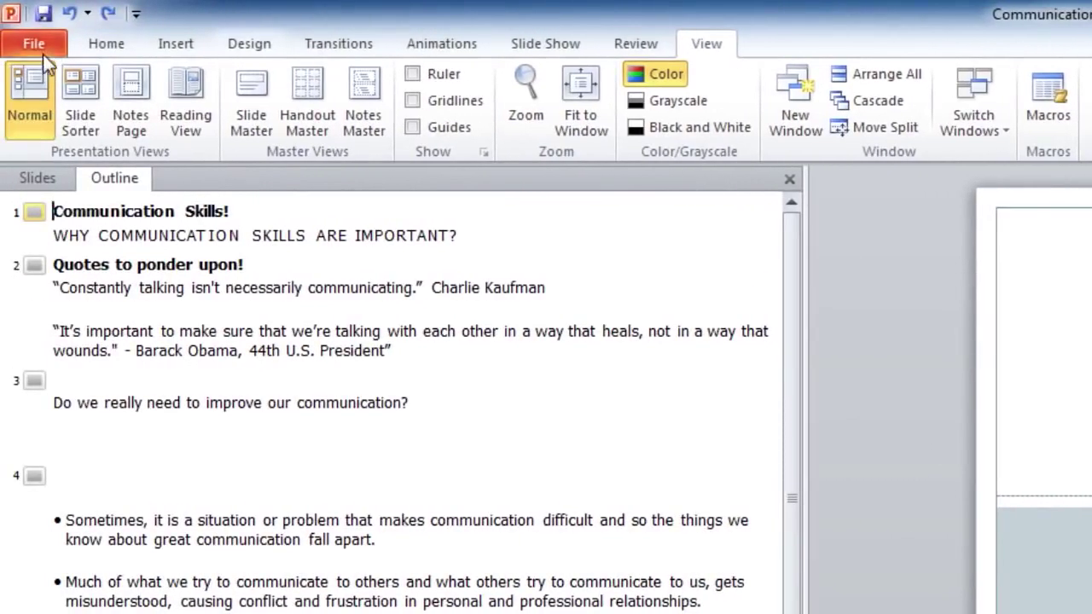
{"action": "left_click", "coordinate": [83, 129]}
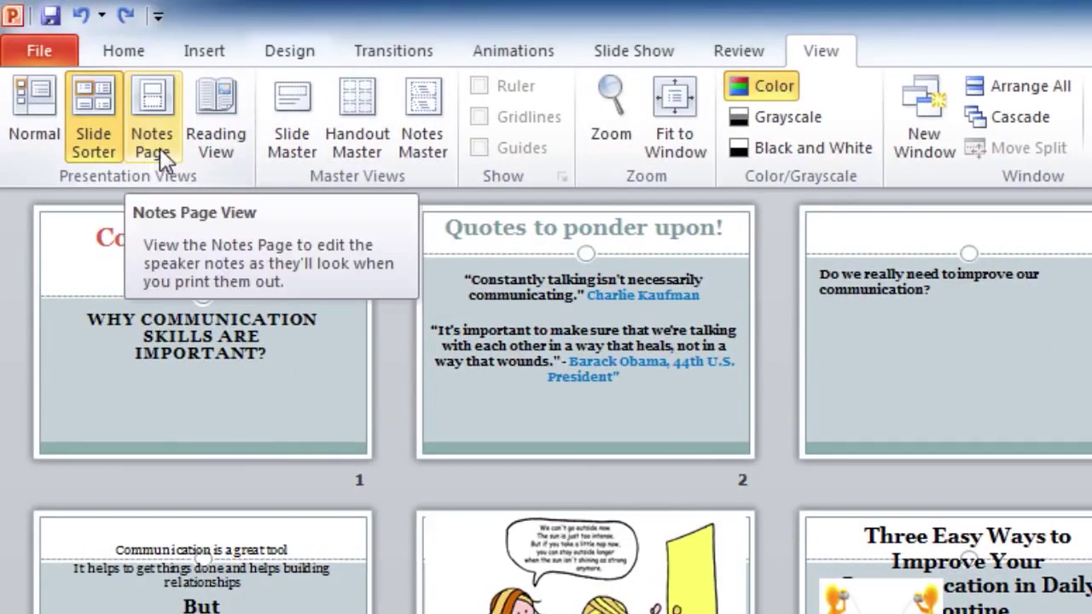
{"action": "left_click", "coordinate": [159, 149]}
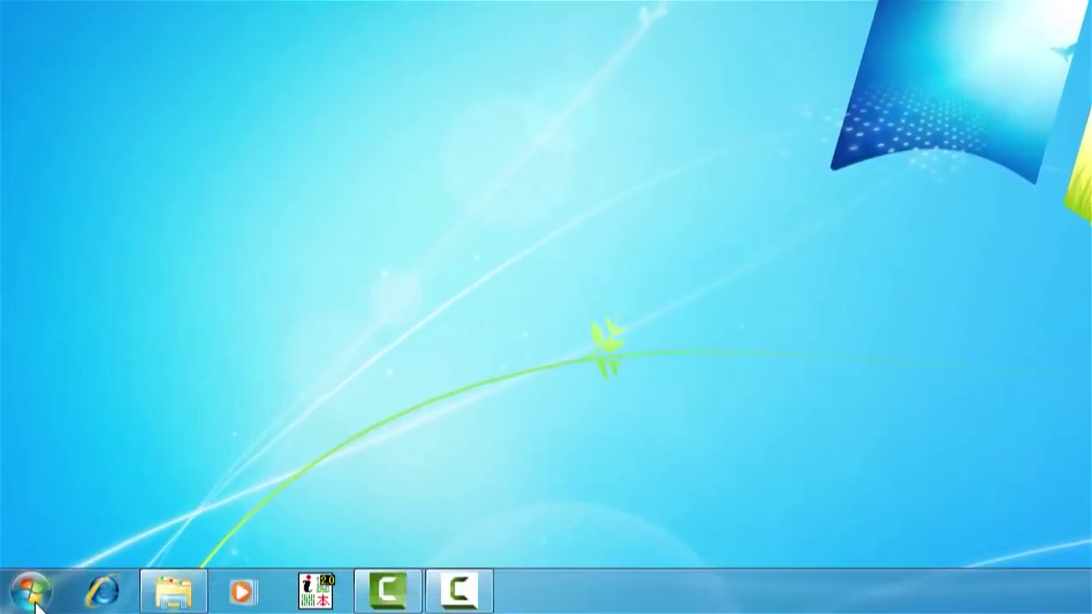
Open PP2010_SlideBasics_Practice from PowerPoint 2010's recent files in the Start menu.
{"action": "left_click", "coordinate": [29, 589]}
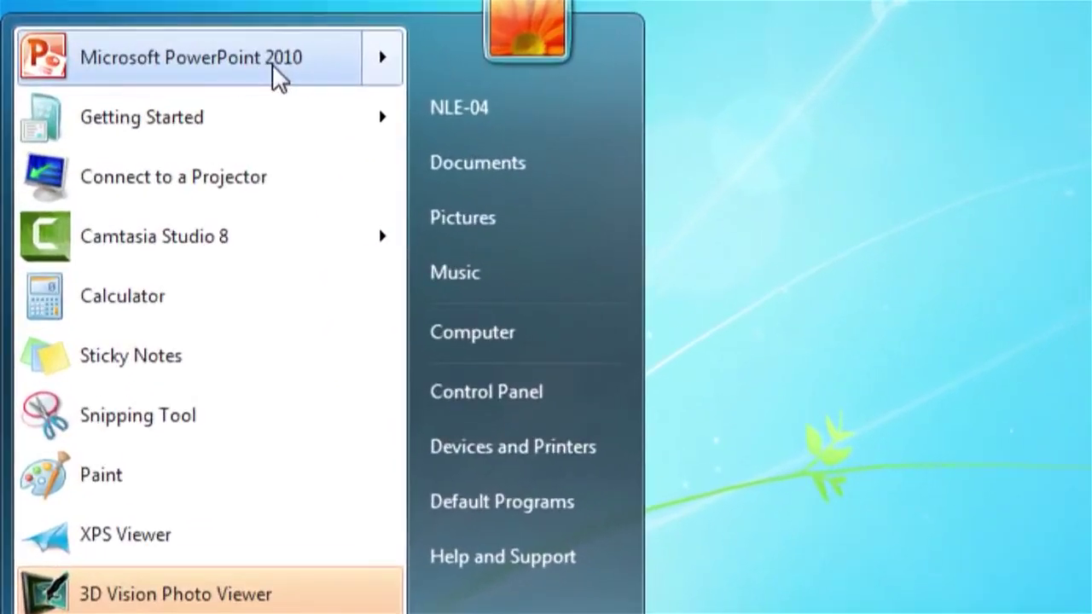
{"action": "mouse_move", "coordinate": [313, 61]}
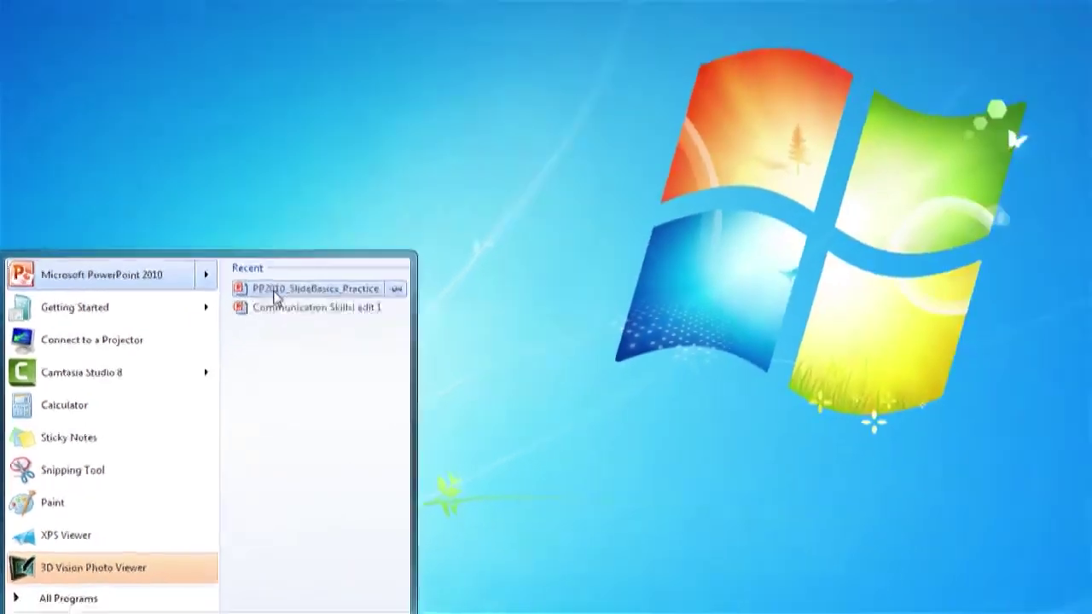
{"action": "left_click", "coordinate": [461, 85]}
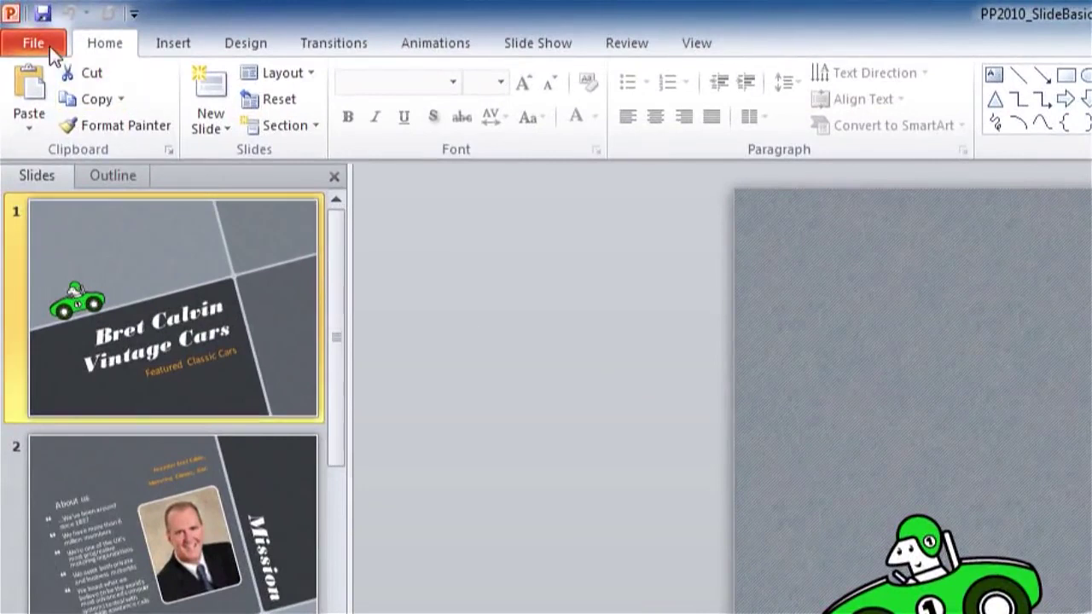
Go to the Print page in the File Backstage to see settings and preview.
{"action": "left_click", "coordinate": [34, 46]}
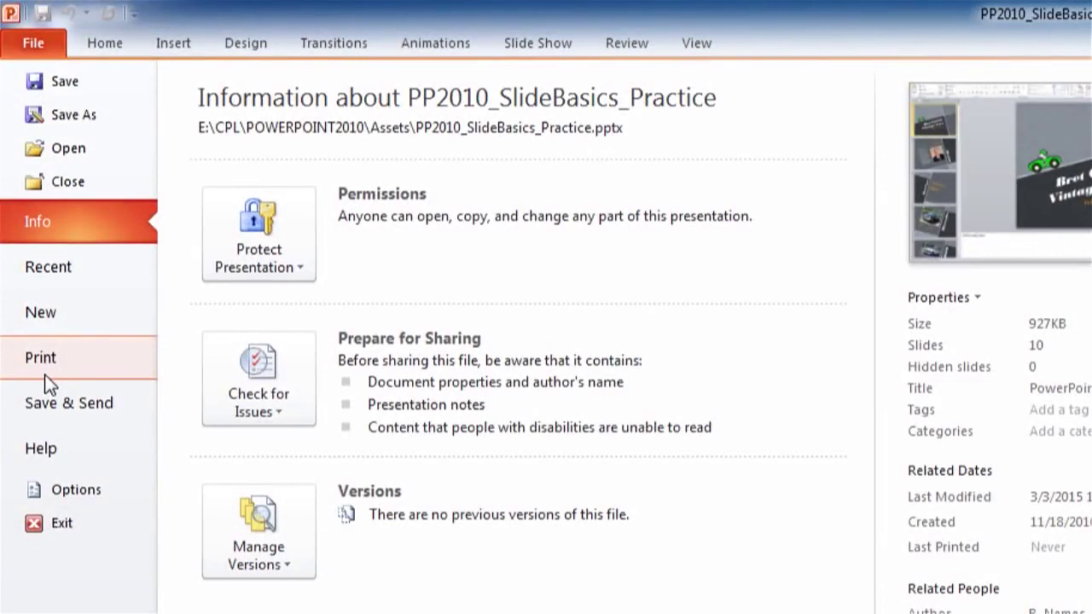
{"action": "left_click", "coordinate": [47, 363]}
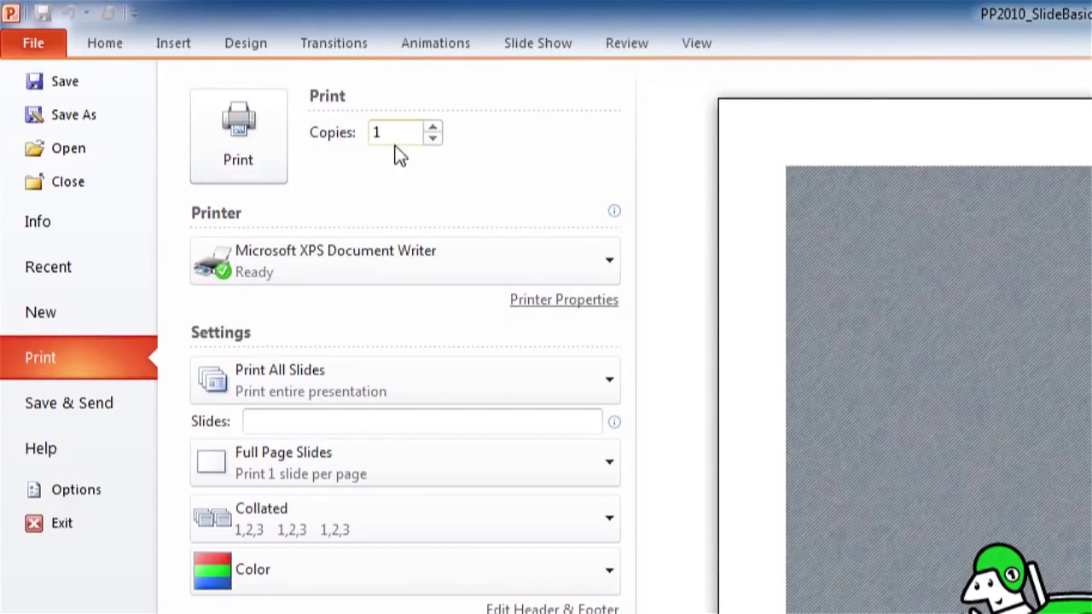
Try 2 copies and the Fax printer, then revert to 1 copy and Microsoft XPS Document Writer.
{"action": "left_click", "coordinate": [432, 128]}
{"action": "left_click", "coordinate": [432, 138]}
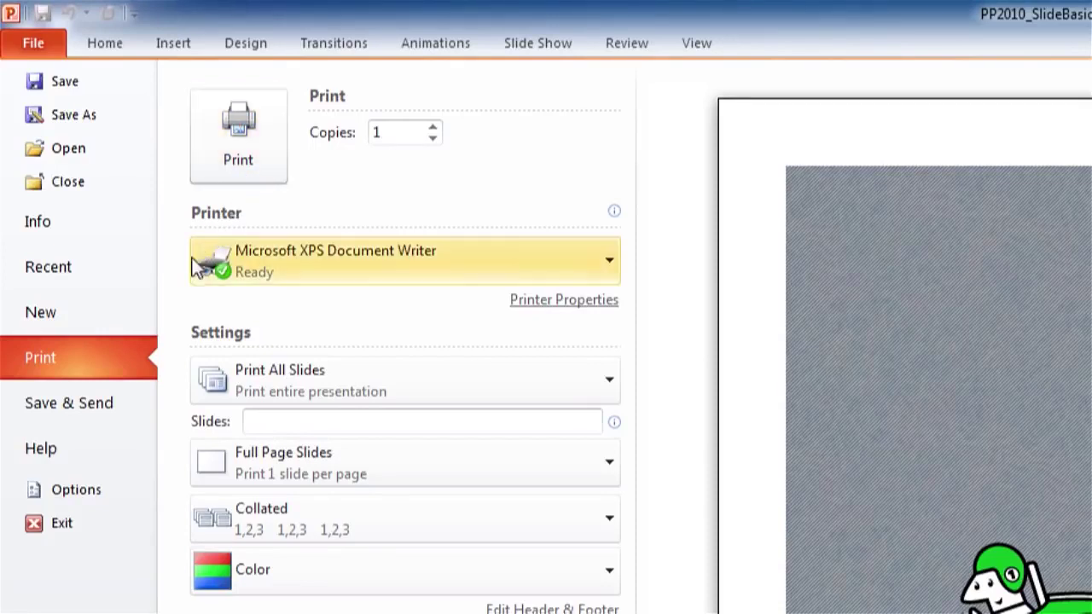
{"action": "mouse_move", "coordinate": [289, 268]}
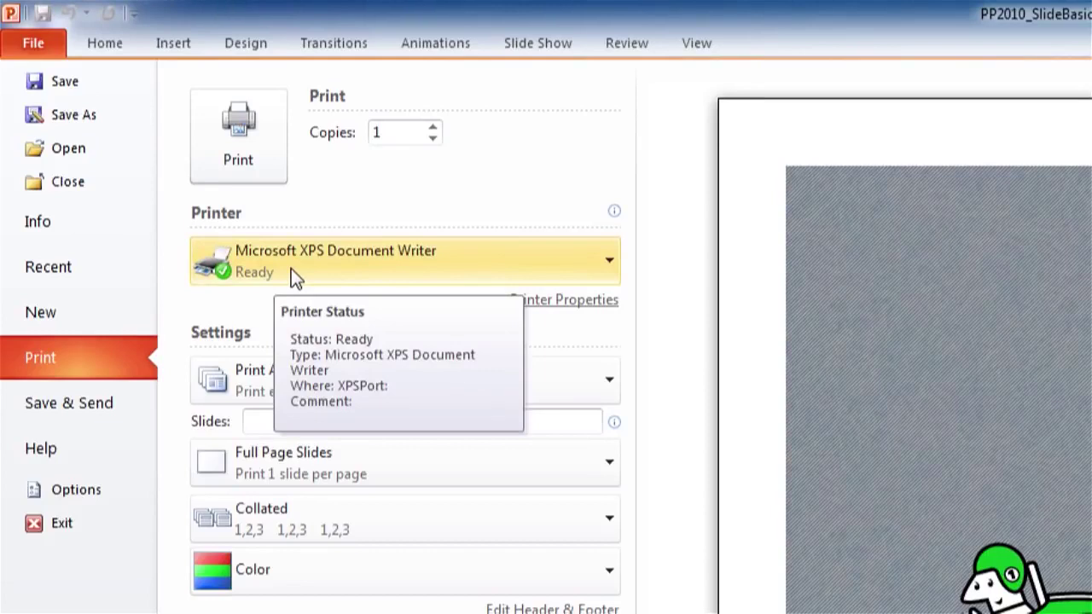
{"action": "left_click", "coordinate": [290, 269]}
{"action": "left_click", "coordinate": [285, 318]}
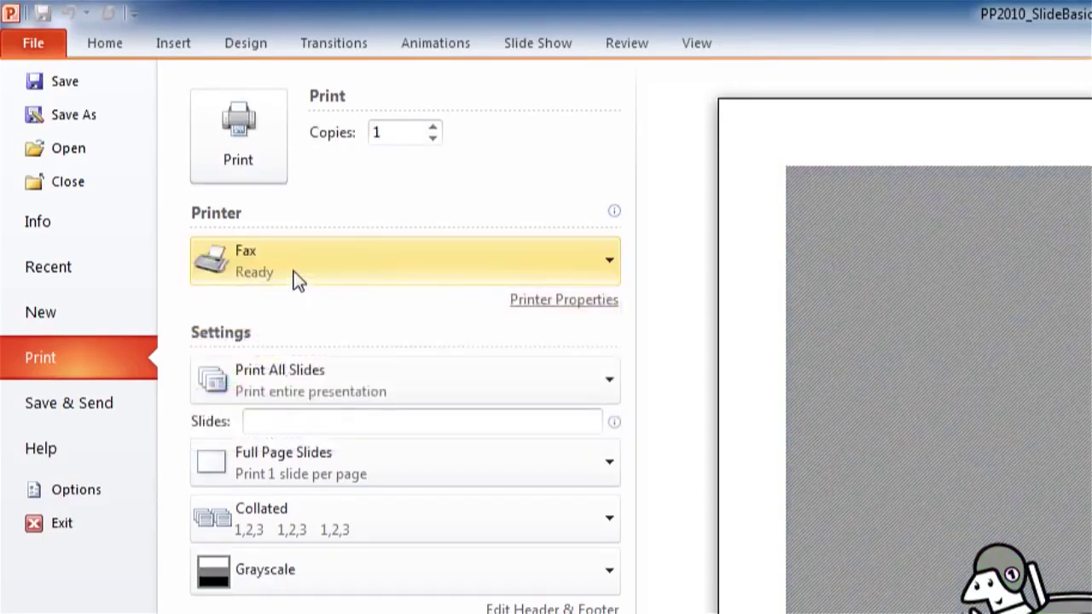
{"action": "left_click", "coordinate": [296, 280]}
{"action": "left_click", "coordinate": [284, 367]}
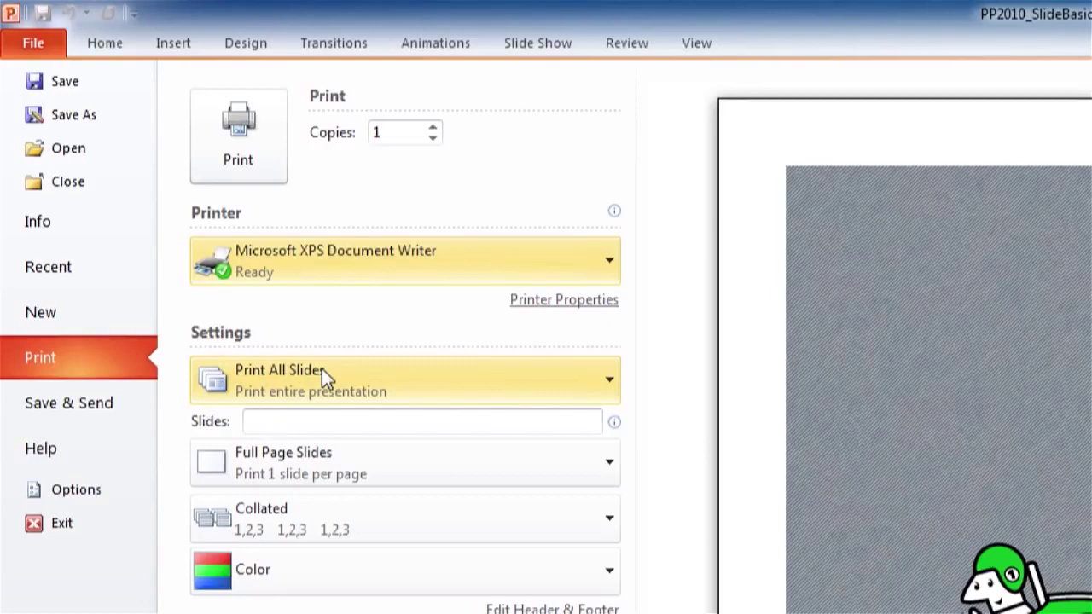
{"action": "left_click", "coordinate": [428, 376]}
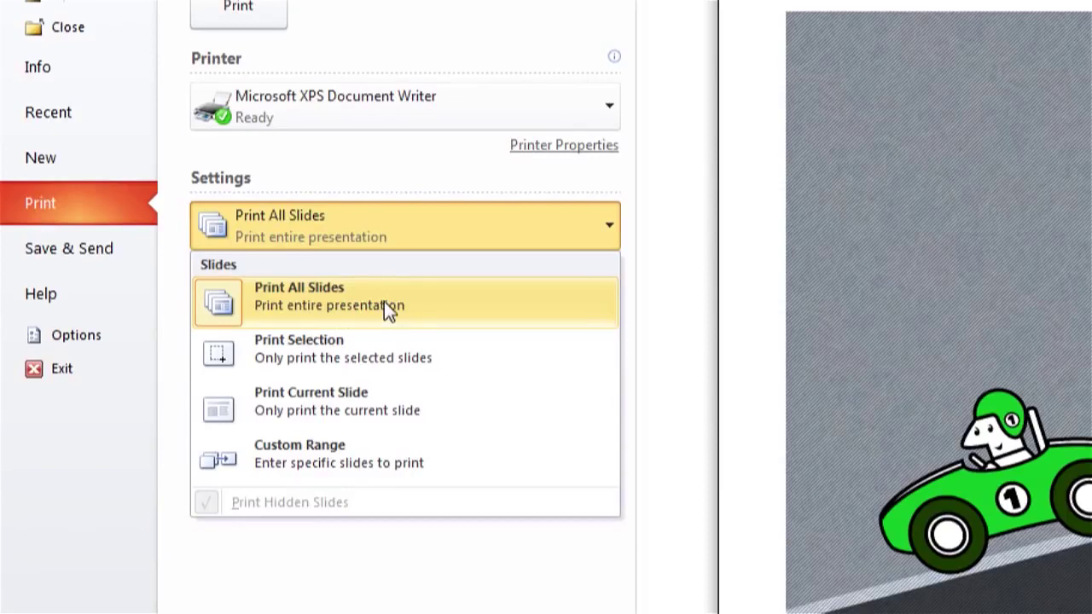
Try Custom Range, then revert to Print All Slides and view the layout options.
{"action": "left_click", "coordinate": [343, 294]}
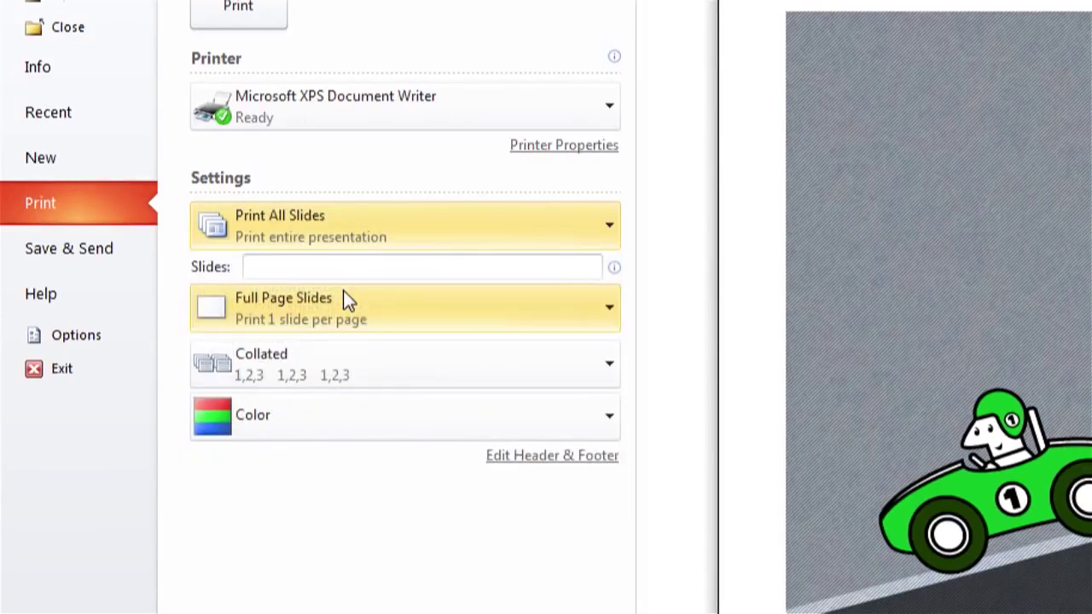
{"action": "left_click", "coordinate": [341, 234]}
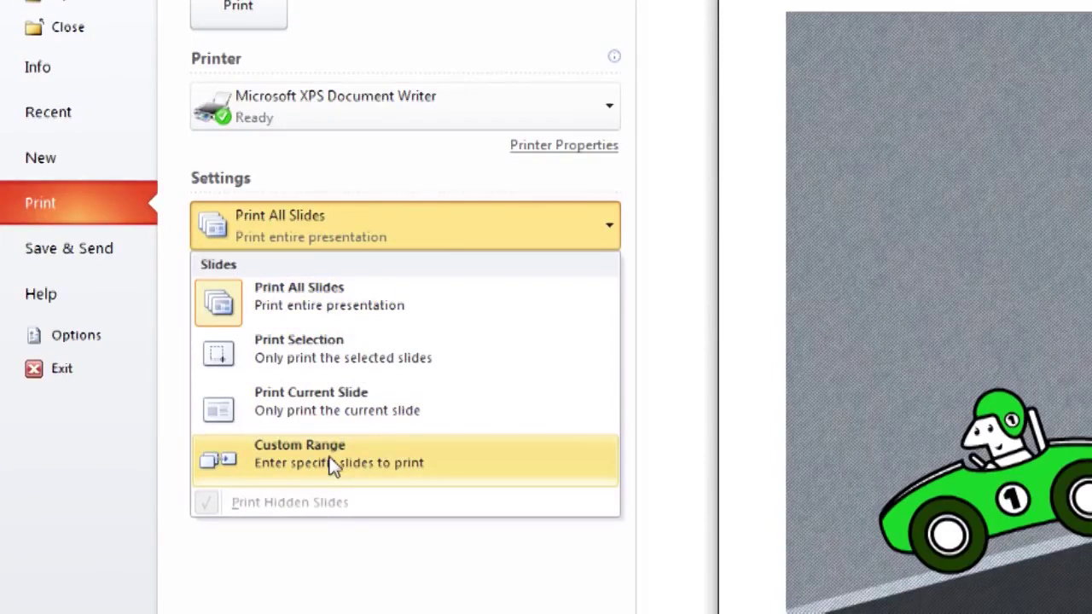
{"action": "left_click", "coordinate": [330, 461]}
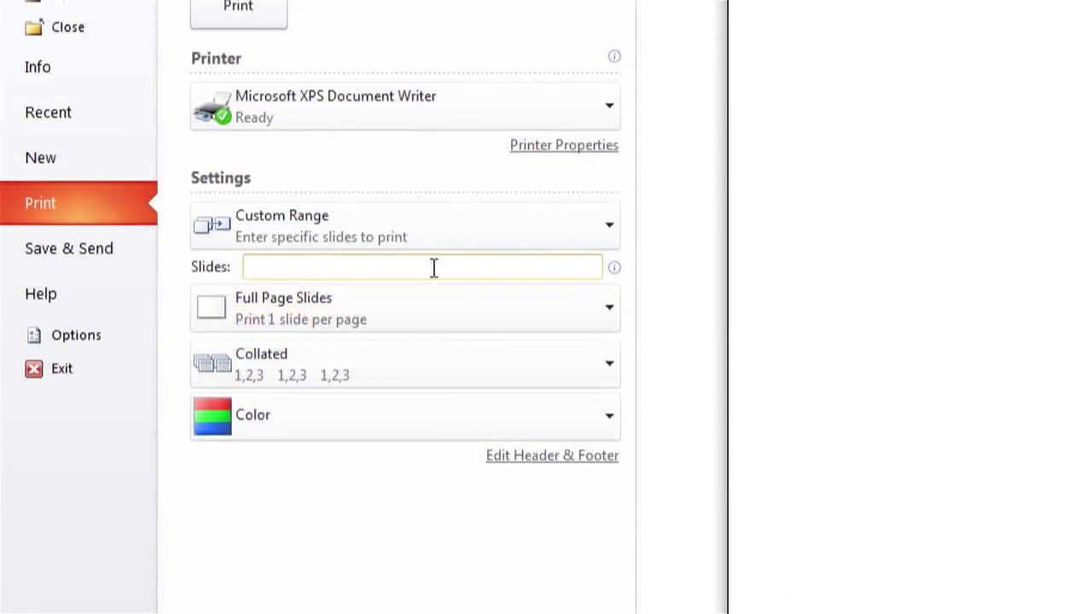
{"action": "mouse_move", "coordinate": [433, 268]}
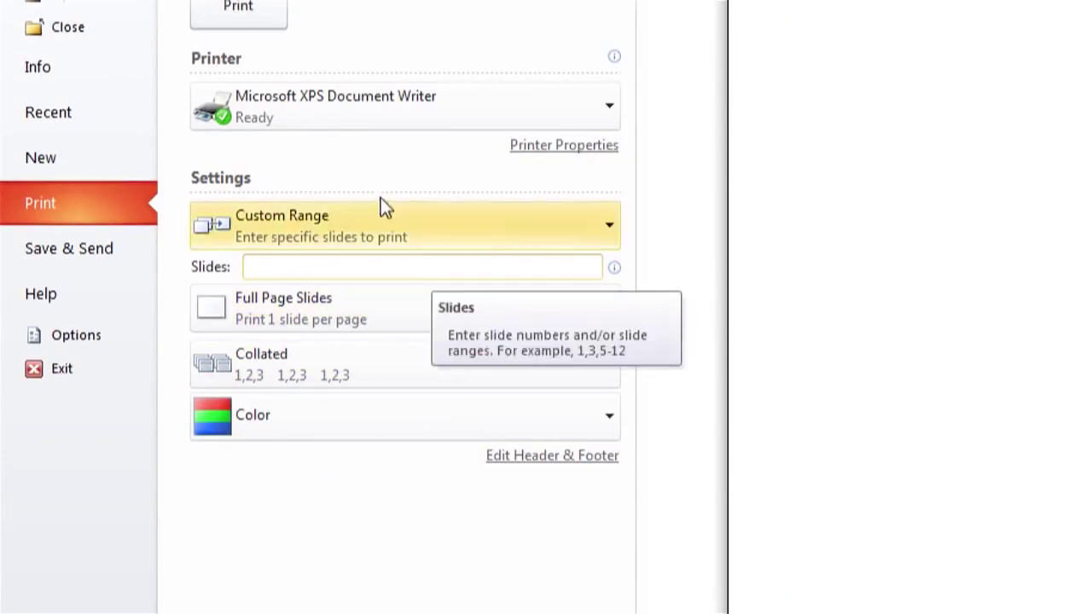
{"action": "left_click", "coordinate": [360, 227]}
{"action": "left_click", "coordinate": [331, 289]}
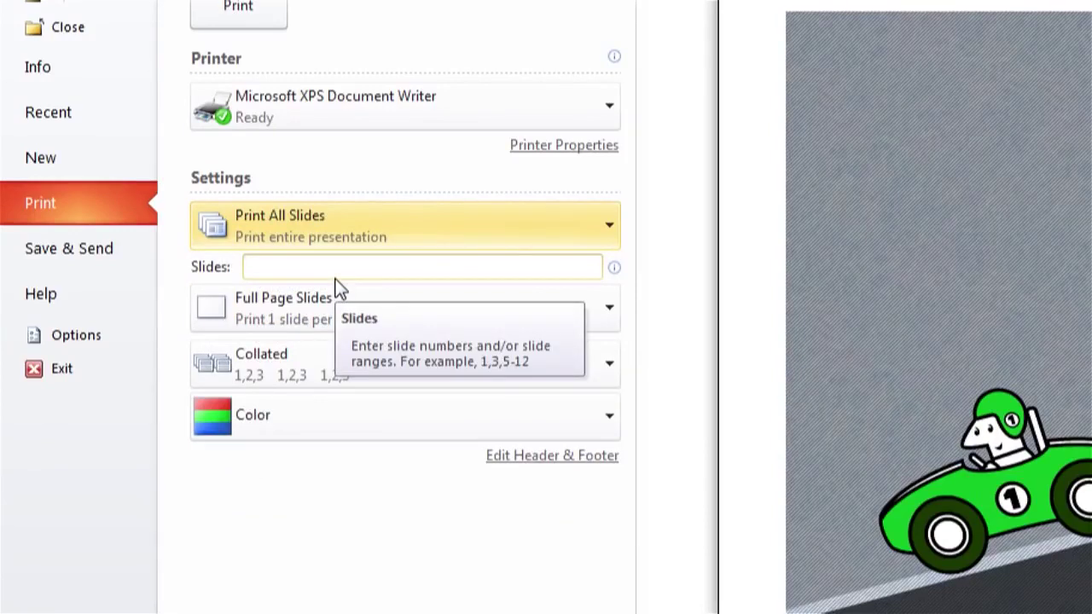
{"action": "left_click", "coordinate": [279, 275]}
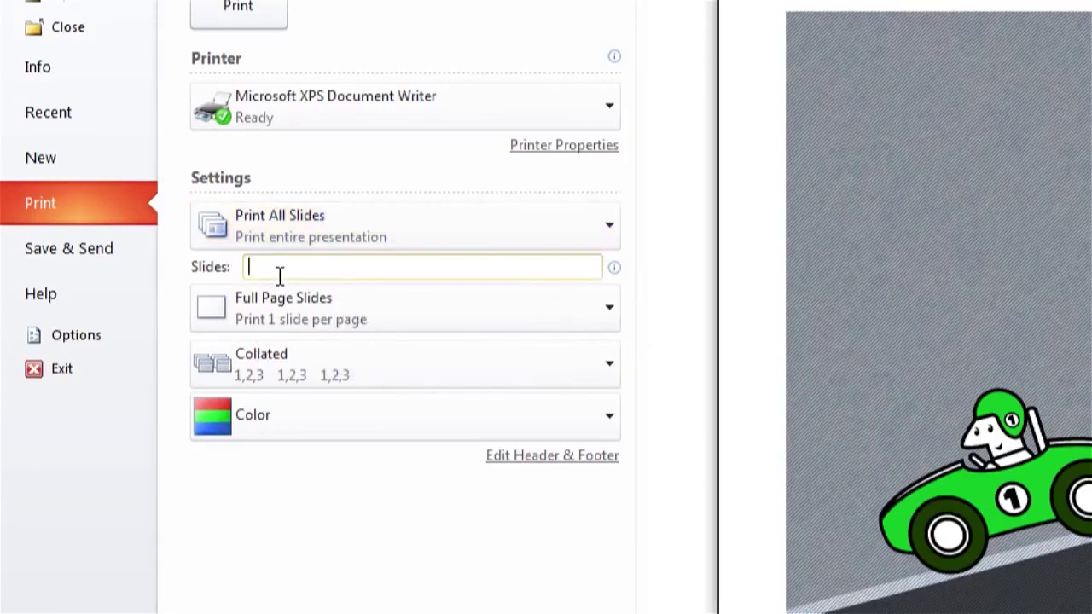
{"action": "left_click", "coordinate": [493, 331]}
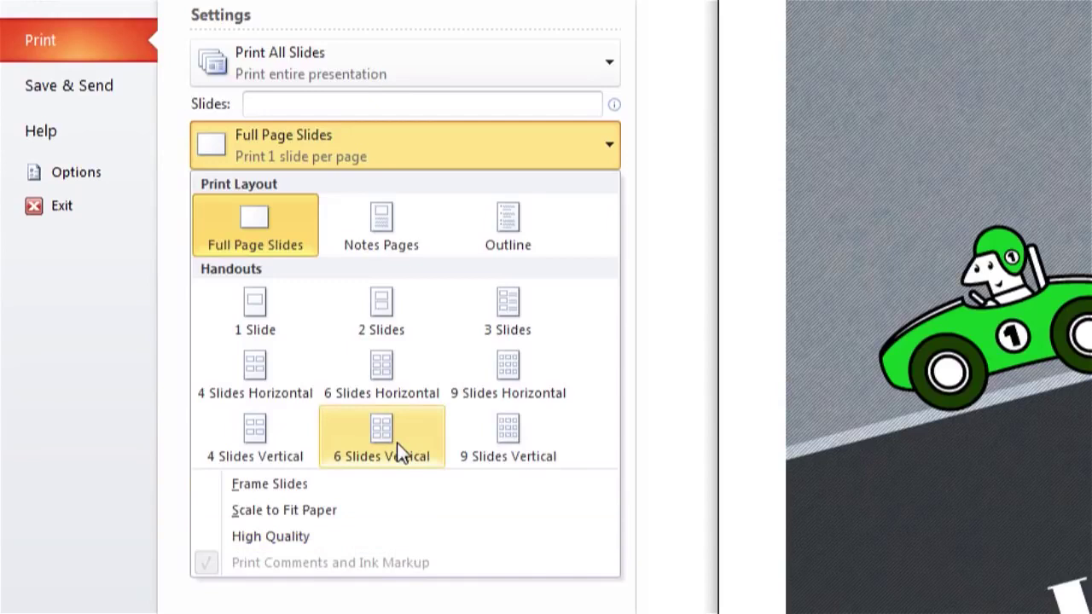
Keep Full Page Slides and Collated printing, then view the colour options.
{"action": "left_click", "coordinate": [504, 140]}
{"action": "left_click", "coordinate": [354, 206]}
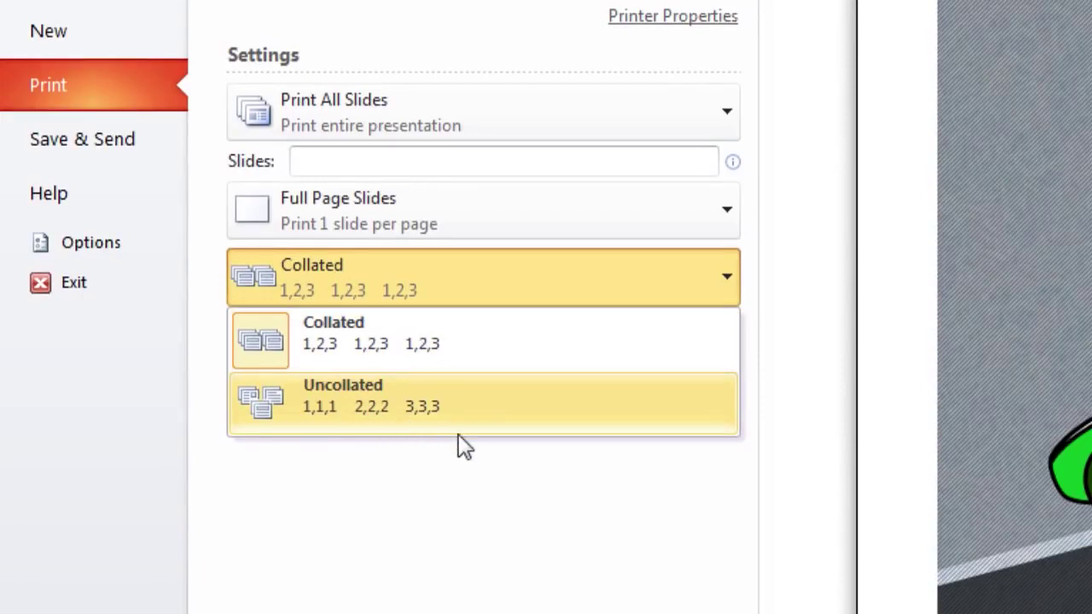
{"action": "left_click", "coordinate": [459, 334]}
{"action": "left_click", "coordinate": [452, 354]}
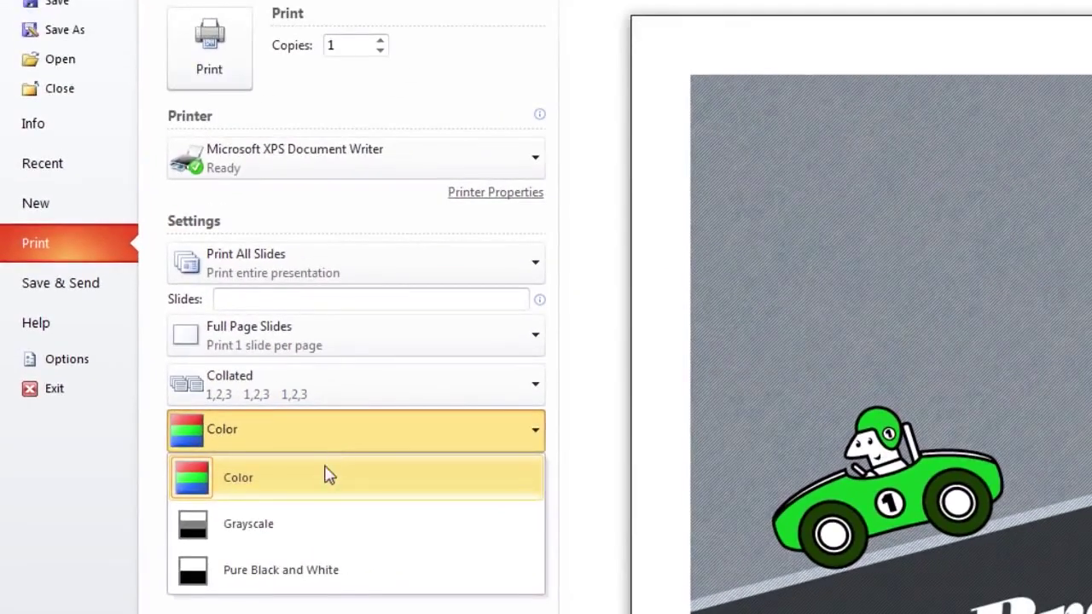
Try Grayscale and Pure Black and White printing, then set it back to Color.
{"action": "left_click", "coordinate": [317, 527]}
{"action": "left_click", "coordinate": [325, 436]}
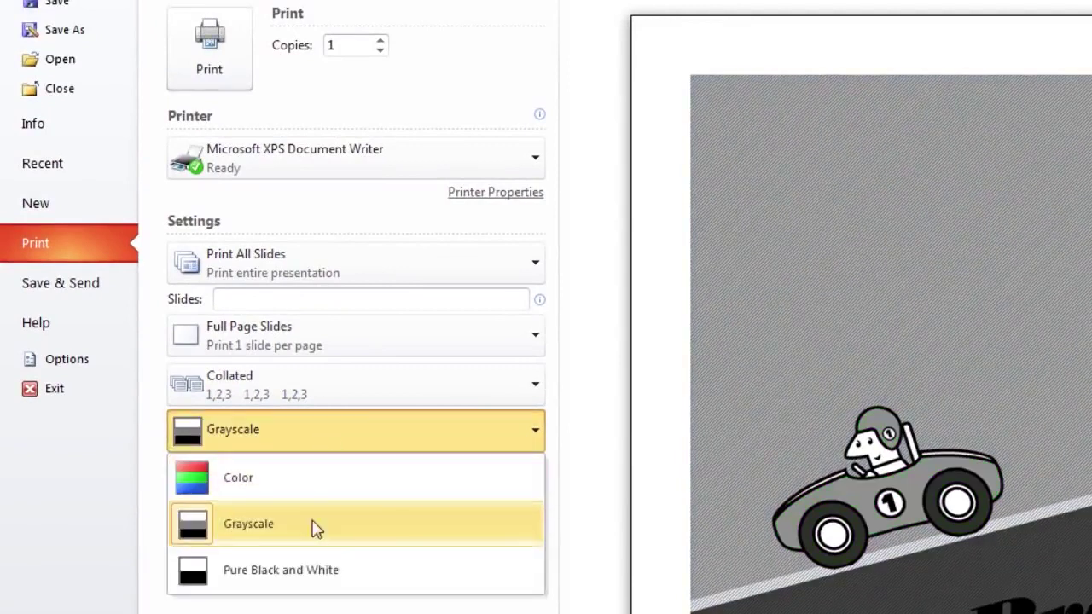
{"action": "left_click", "coordinate": [300, 573]}
{"action": "left_click", "coordinate": [332, 445]}
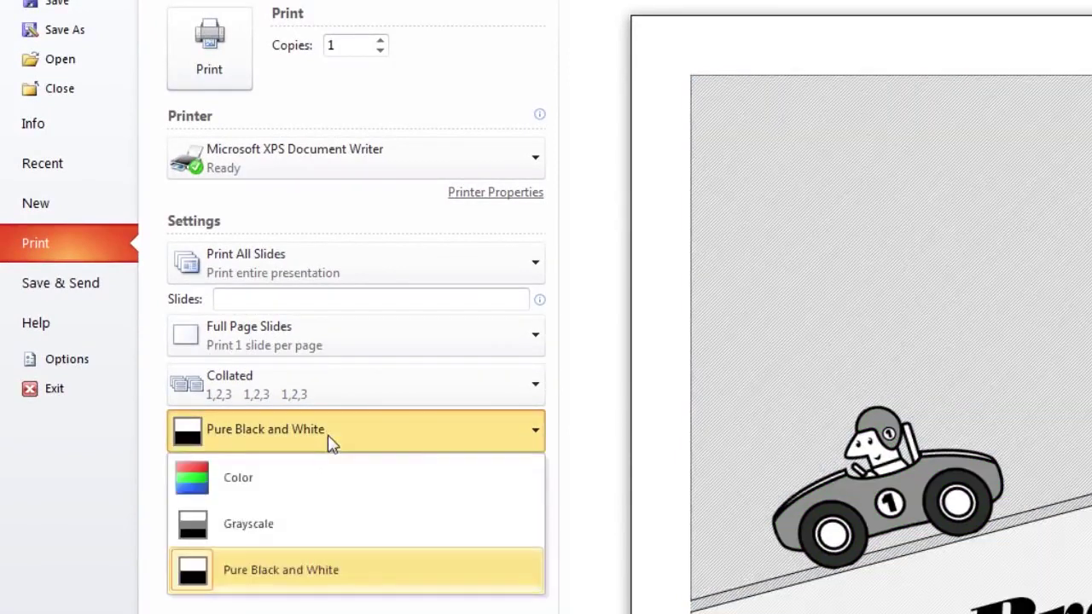
{"action": "left_click", "coordinate": [320, 483]}
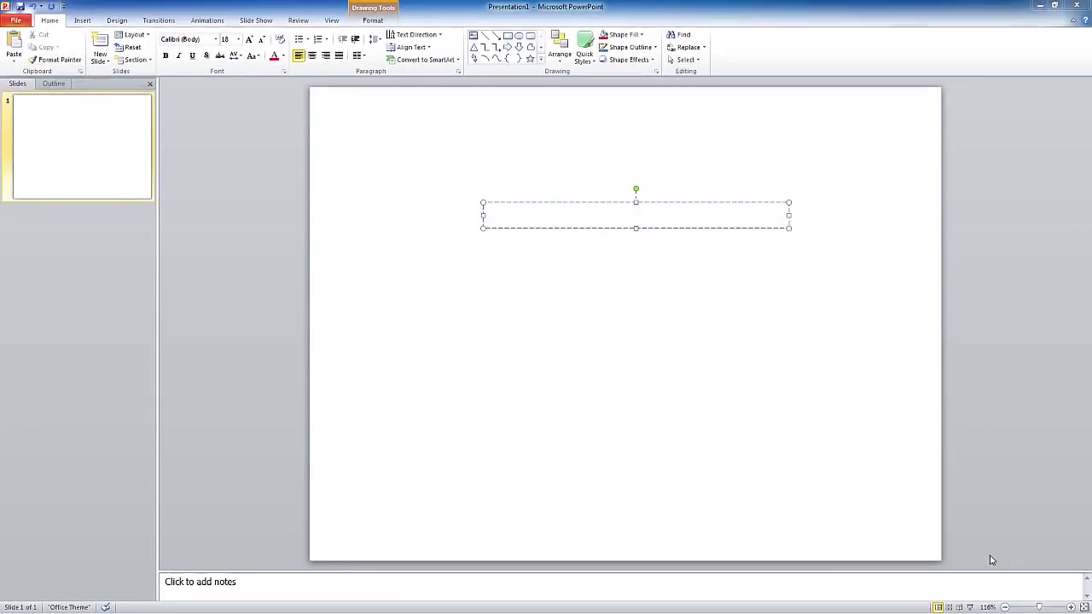
Type 'Pakistan' at 30 pt in the text box and select it for animating.
{"action": "type", "text": "Pakistan"}
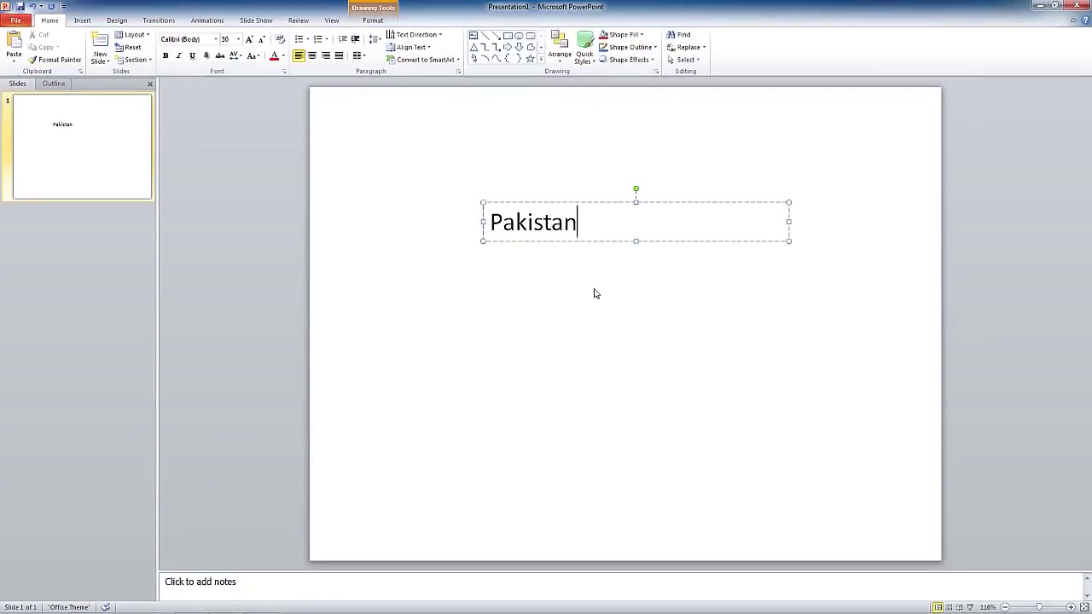
{"action": "left_click_drag", "start_coordinate": [490, 223], "coordinate": [580, 227]}
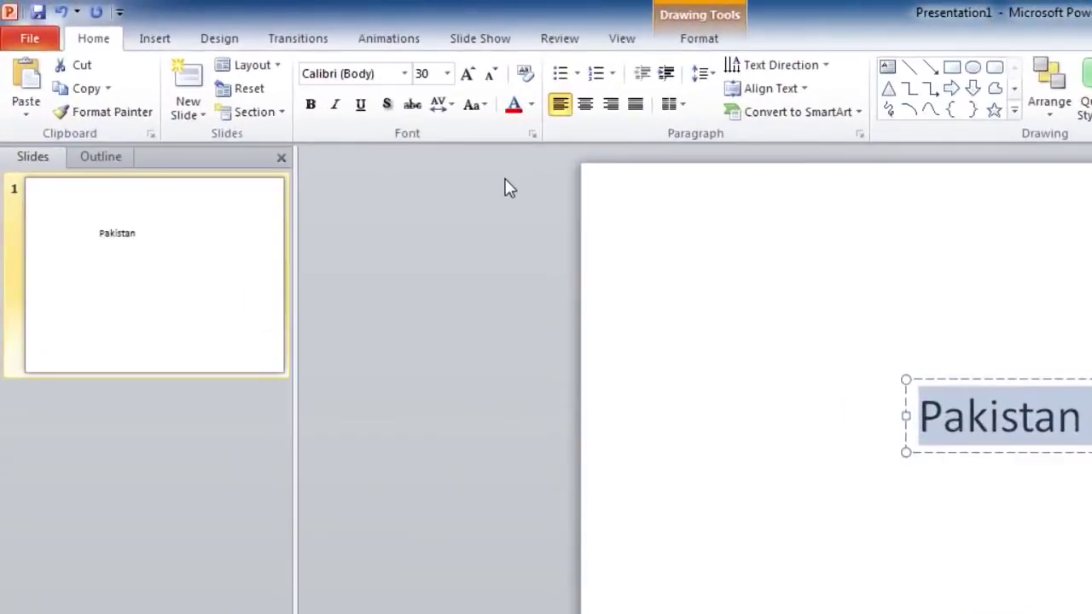
{"action": "left_click", "coordinate": [380, 49]}
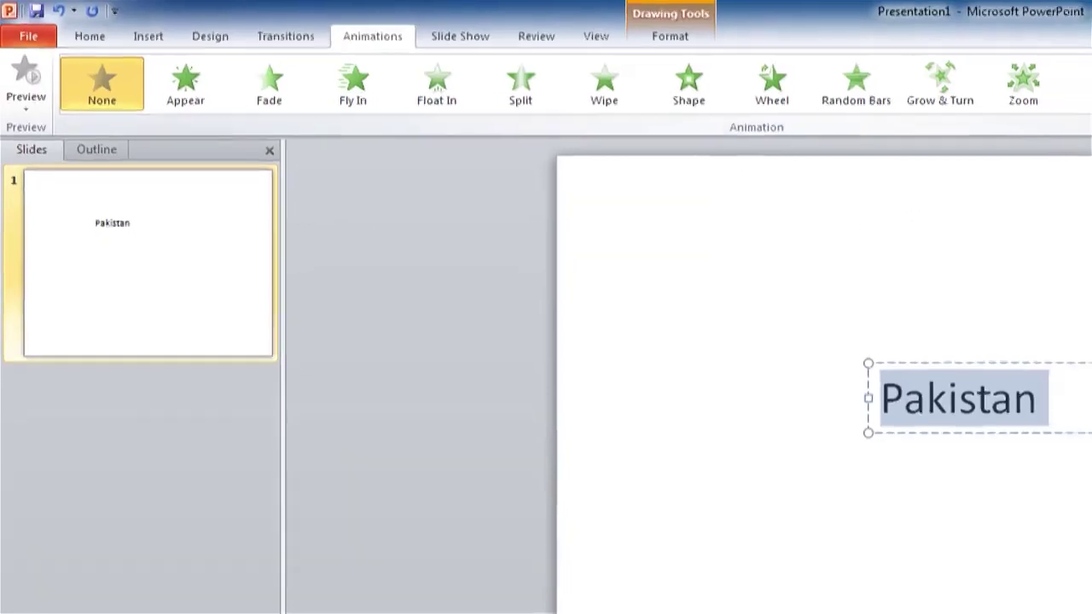
Preview Swivel, Zoom, Bounce, Random Bars and Wheel on 'Pakistan', finally applying Grow & Turn.
{"action": "left_click", "coordinate": [1015, 78]}
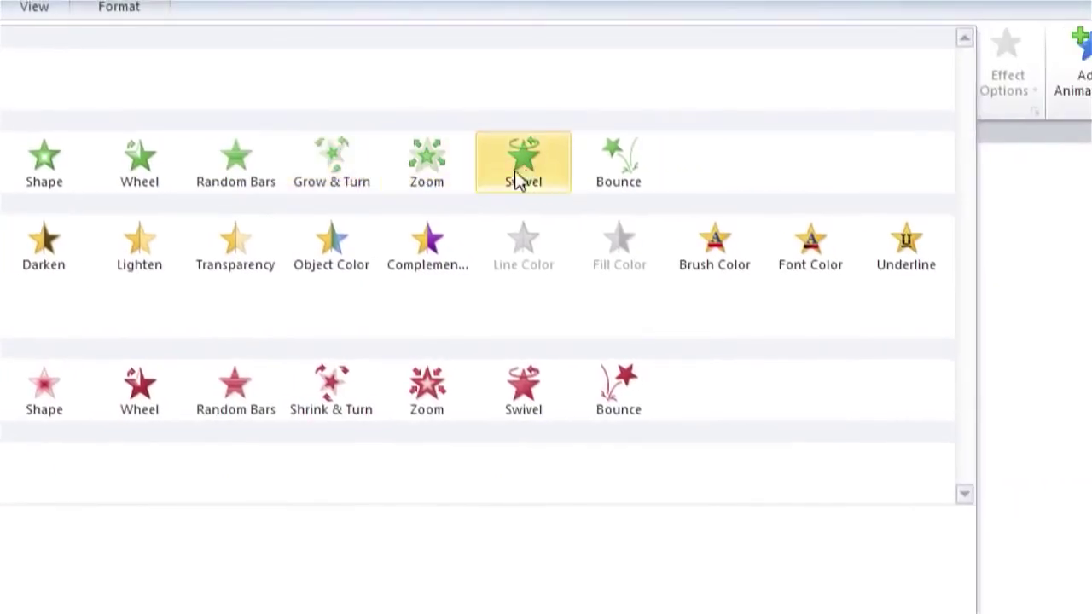
{"action": "left_click", "coordinate": [527, 175]}
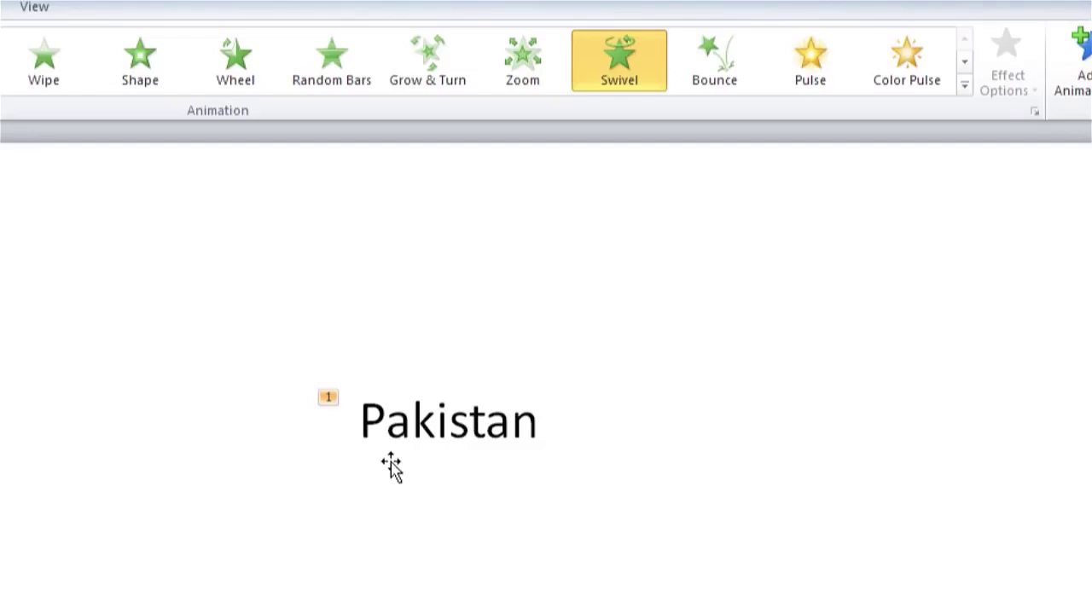
{"action": "left_click", "coordinate": [616, 72]}
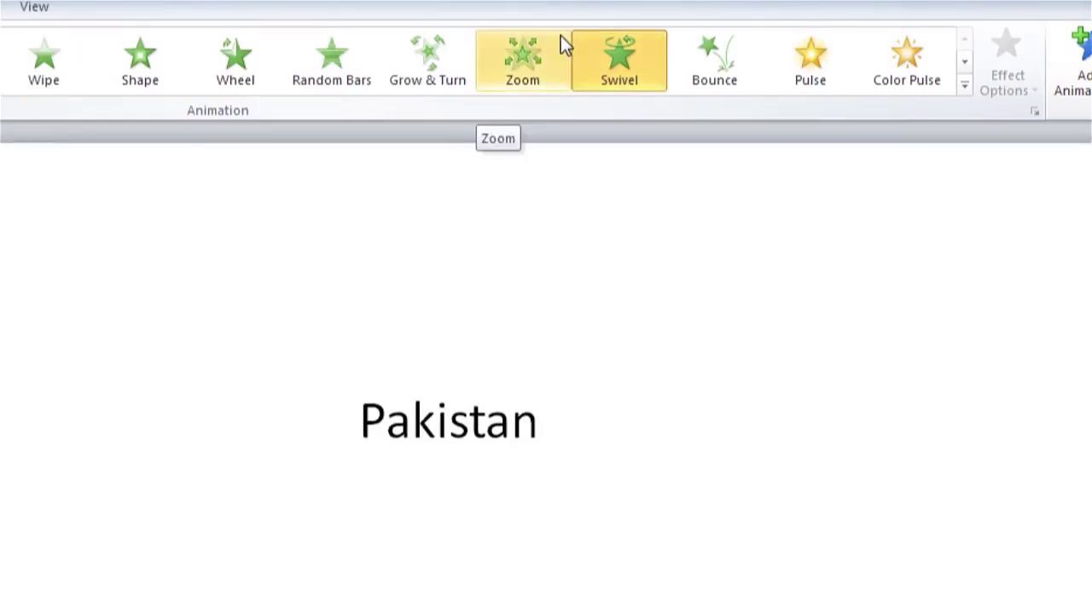
{"action": "left_click", "coordinate": [532, 77]}
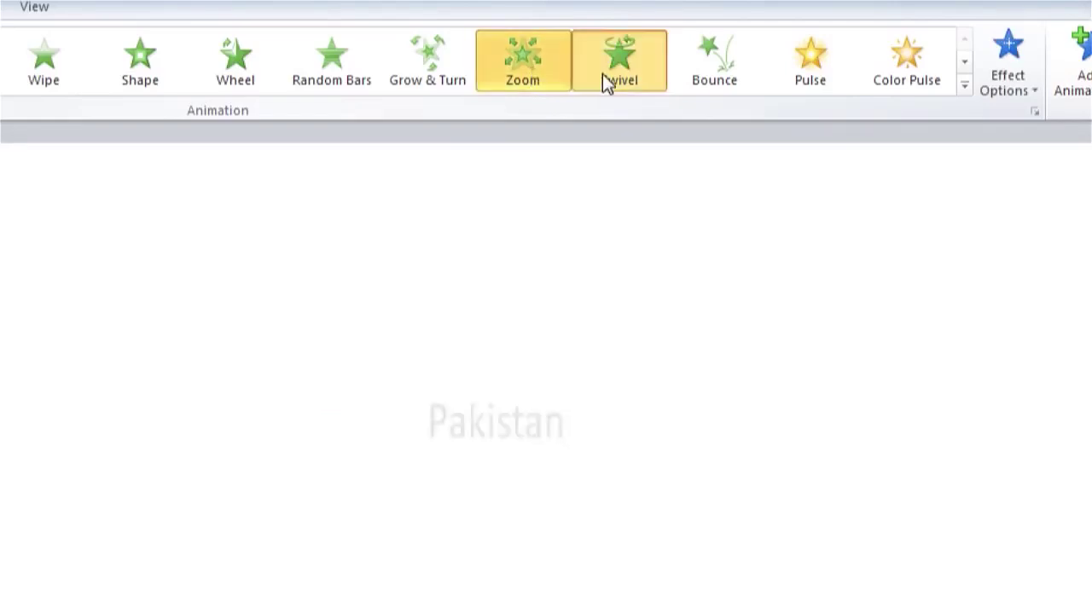
{"action": "left_click", "coordinate": [700, 85]}
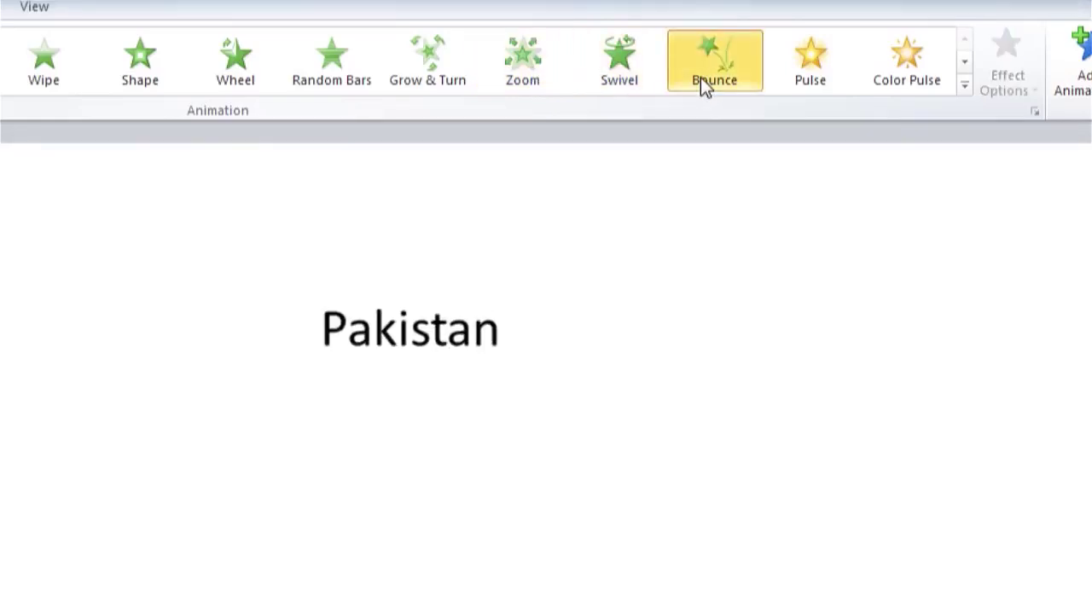
{"action": "left_click", "coordinate": [433, 74]}
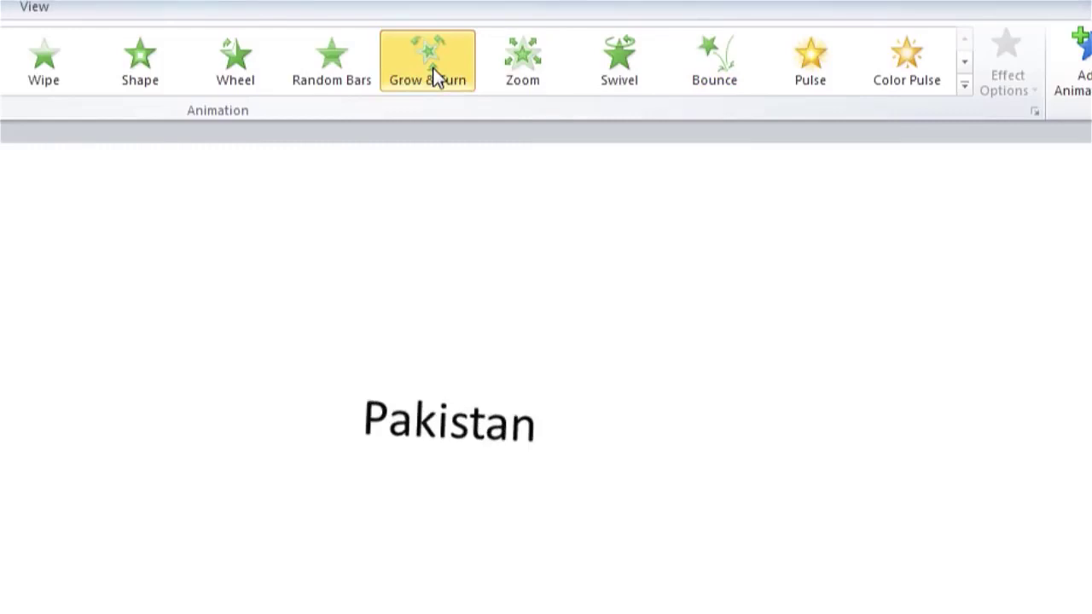
{"action": "left_click", "coordinate": [330, 68]}
{"action": "left_click", "coordinate": [242, 66]}
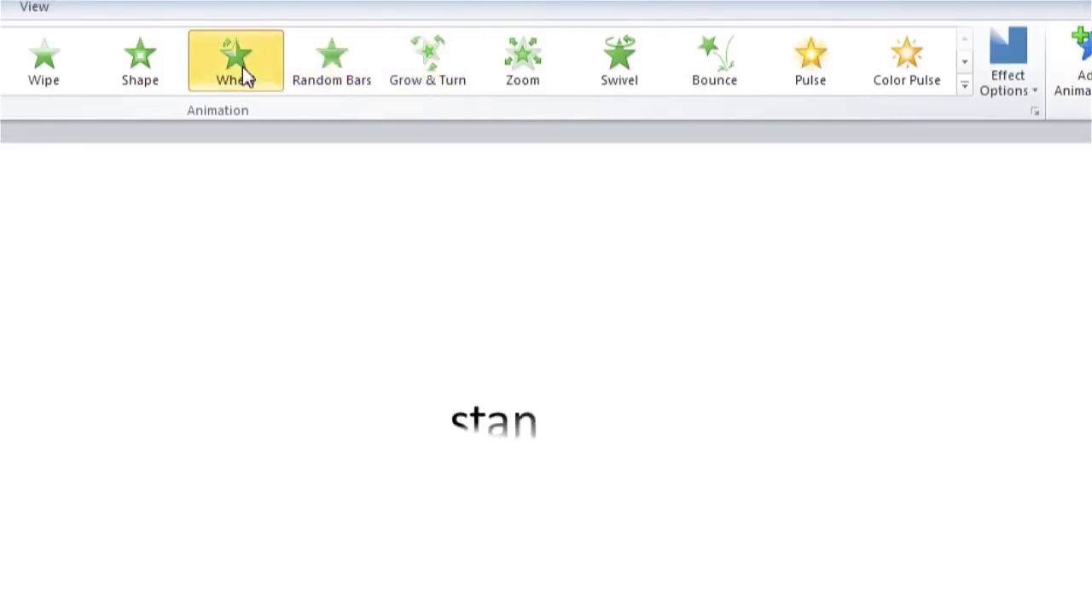
{"action": "left_click", "coordinate": [629, 101]}
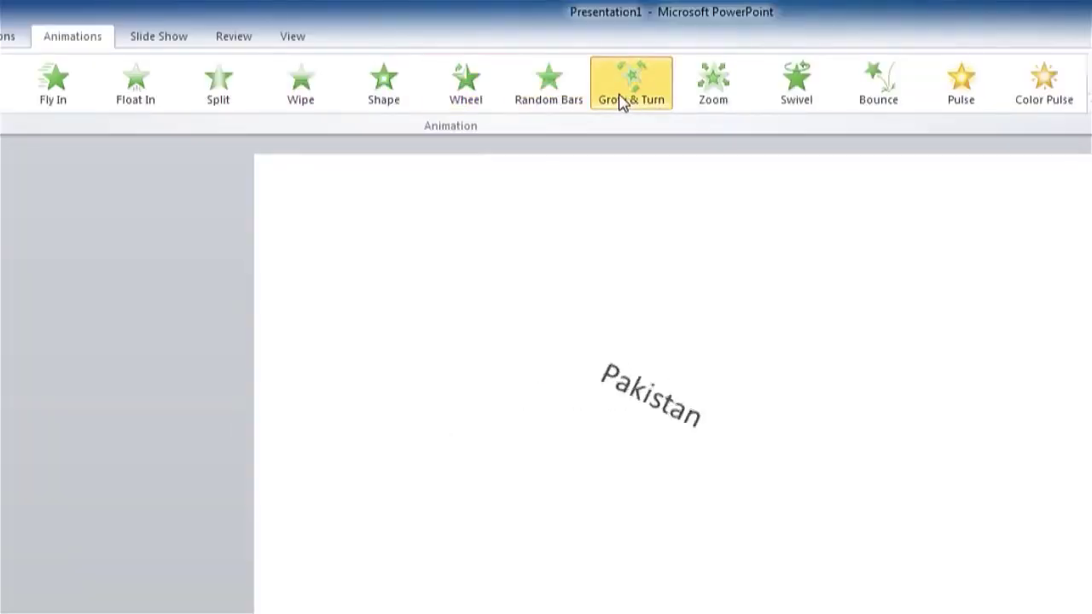